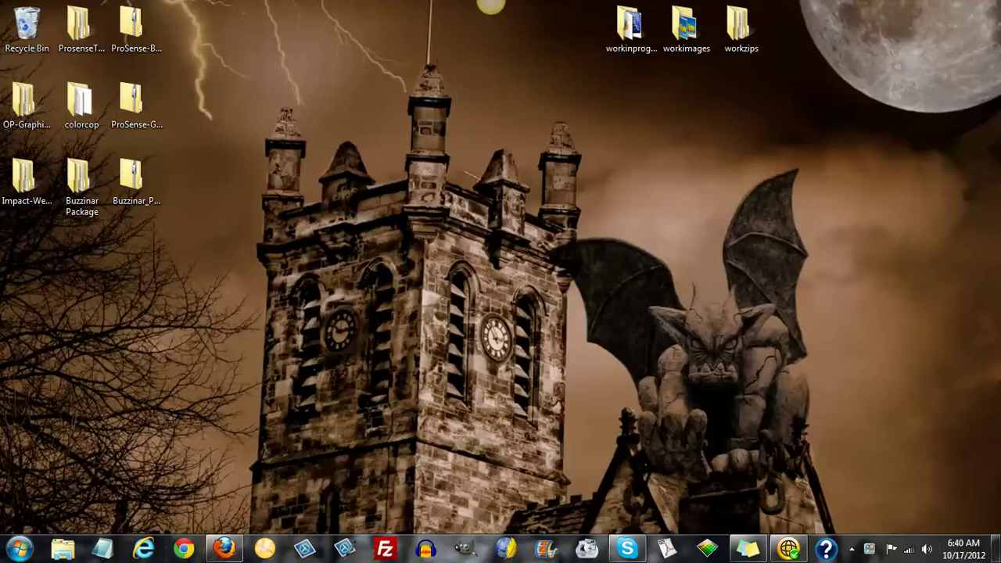
- Restore the Firefox window showing the FlamingText Free Logo Designs page
{"action": "left_click", "coordinate": [225, 549]}
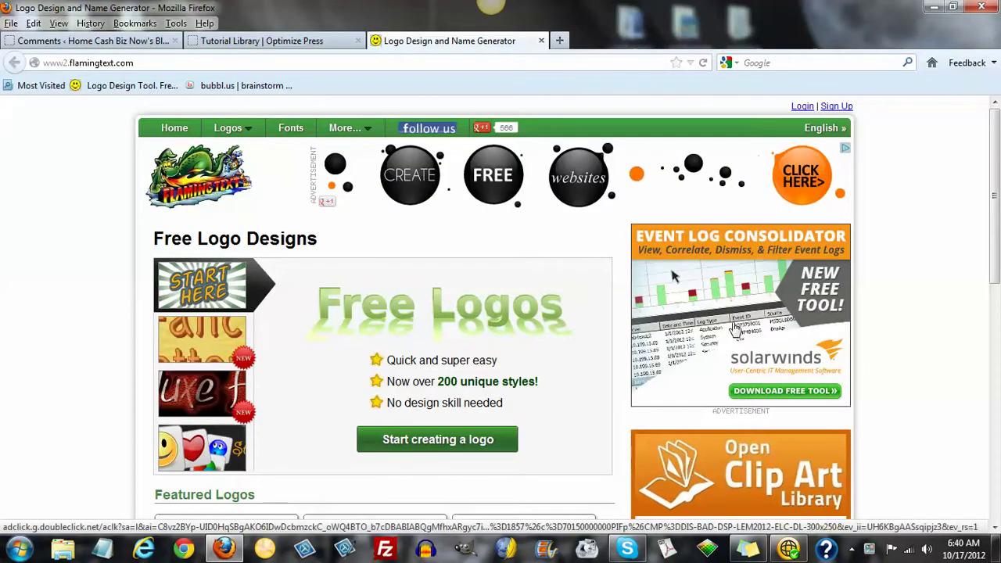
- Scroll through the FlamingText page to the Logo categories and back, then minimize Firefox
{"action": "scroll", "coordinate": [838, 391], "scroll_direction": "down", "scroll_amount": 10}
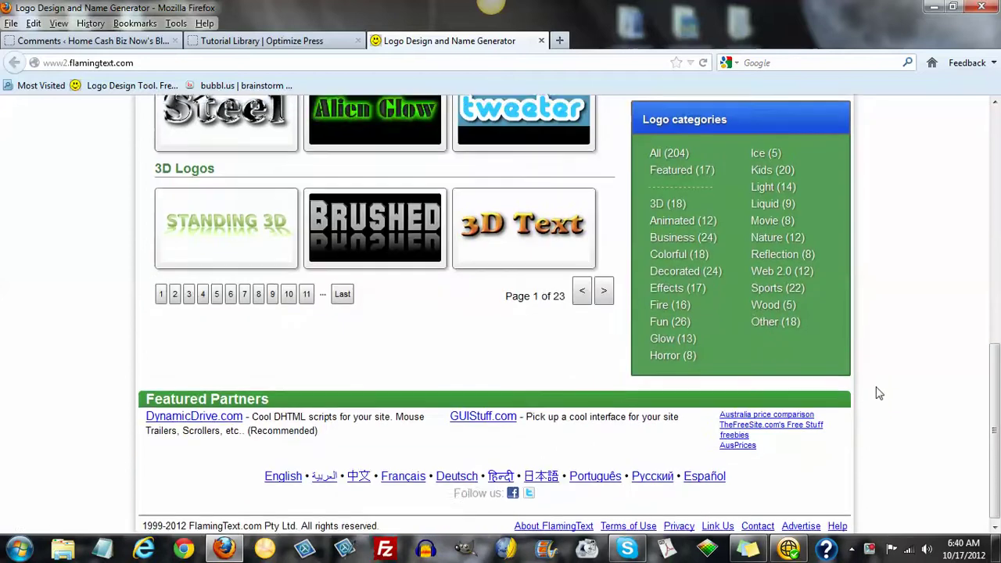
{"action": "scroll", "coordinate": [892, 394], "scroll_direction": "up", "scroll_amount": 10}
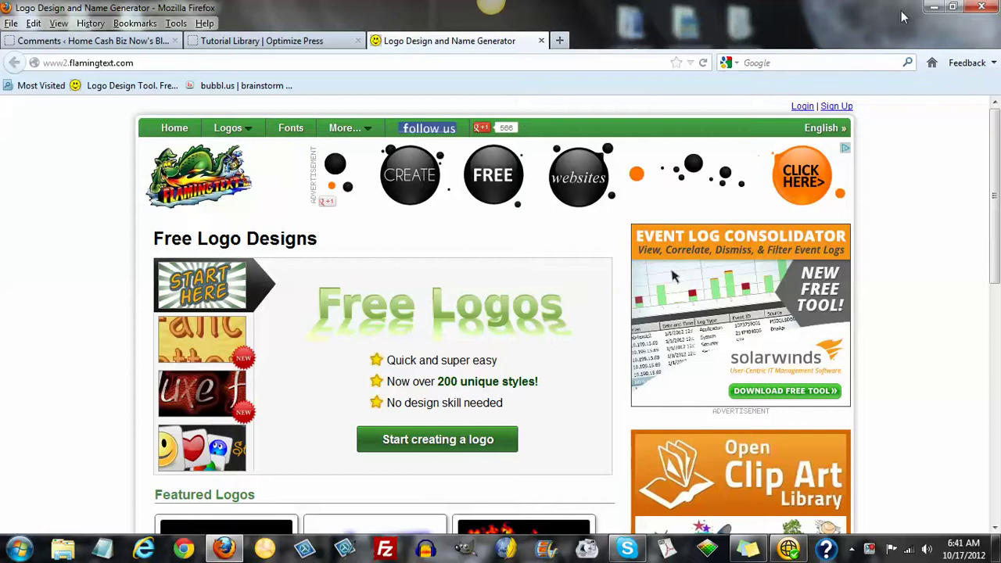
{"action": "left_click", "coordinate": [933, 8]}
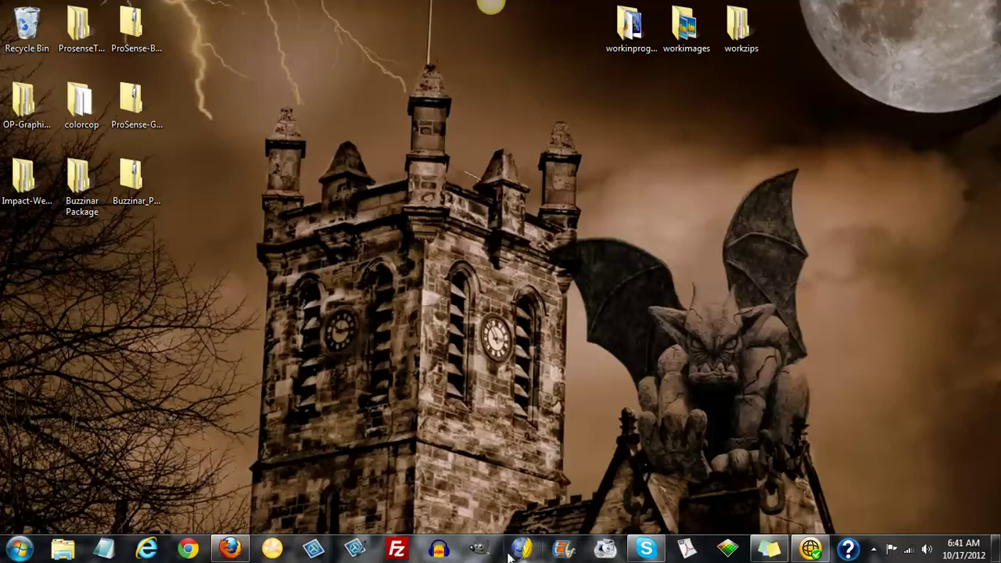
- Launch GIMP, shift the toolbox dock slightly right, and leave the dock on the Layers tab
{"action": "left_click", "coordinate": [478, 549]}
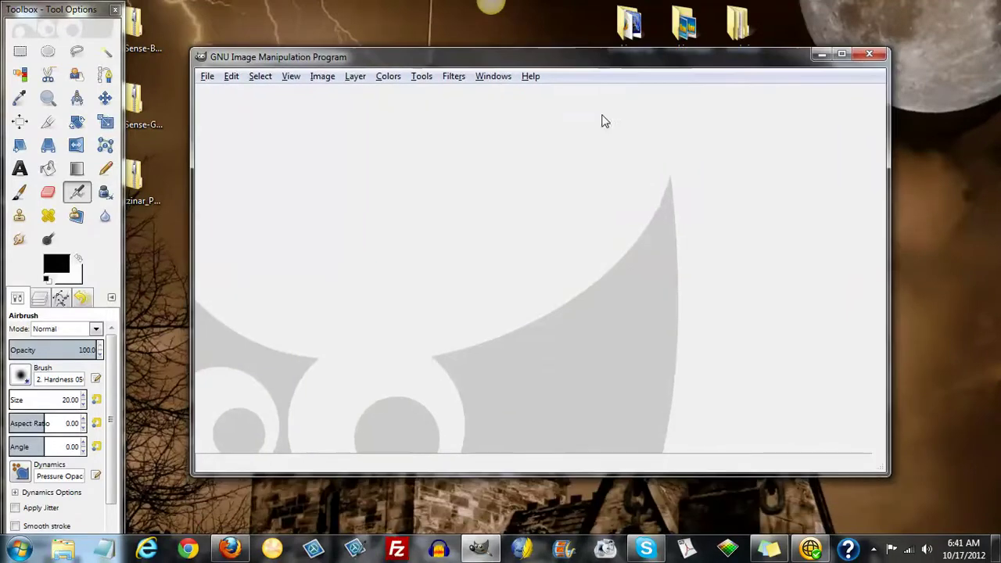
{"action": "left_click_drag", "start_coordinate": [55, 19], "coordinate": [70, 20]}
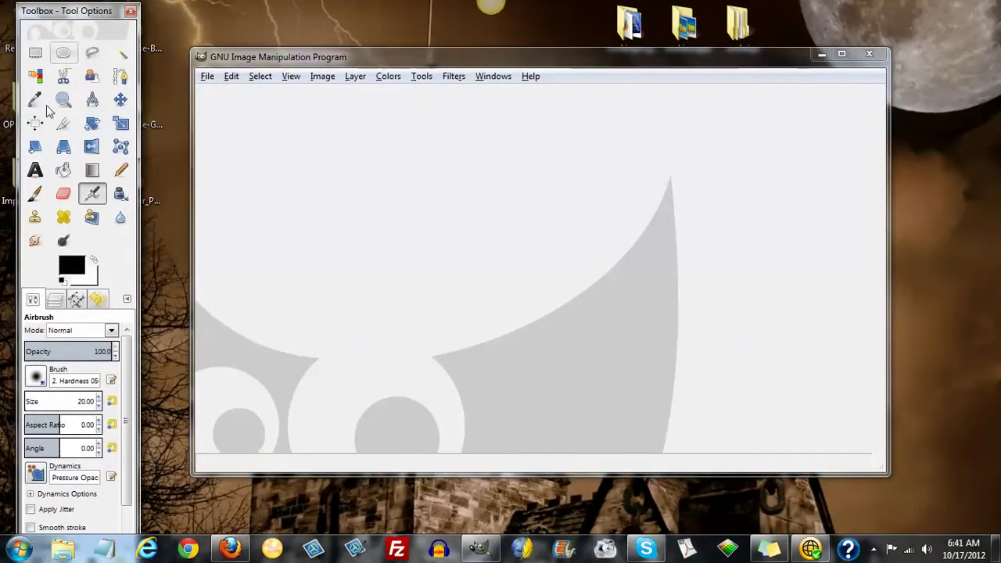
{"action": "left_click", "coordinate": [54, 303]}
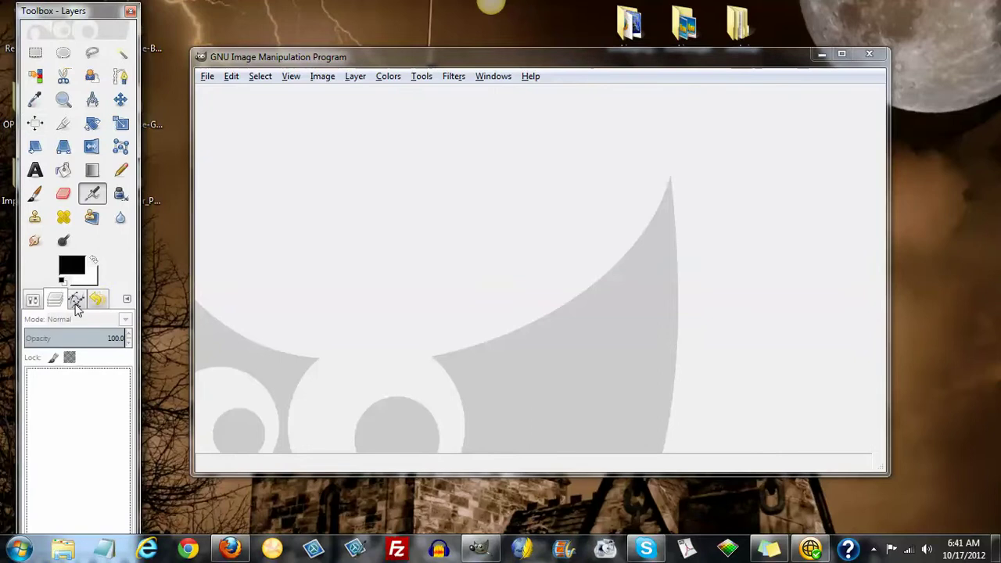
{"action": "left_click", "coordinate": [76, 302]}
{"action": "left_click", "coordinate": [97, 301]}
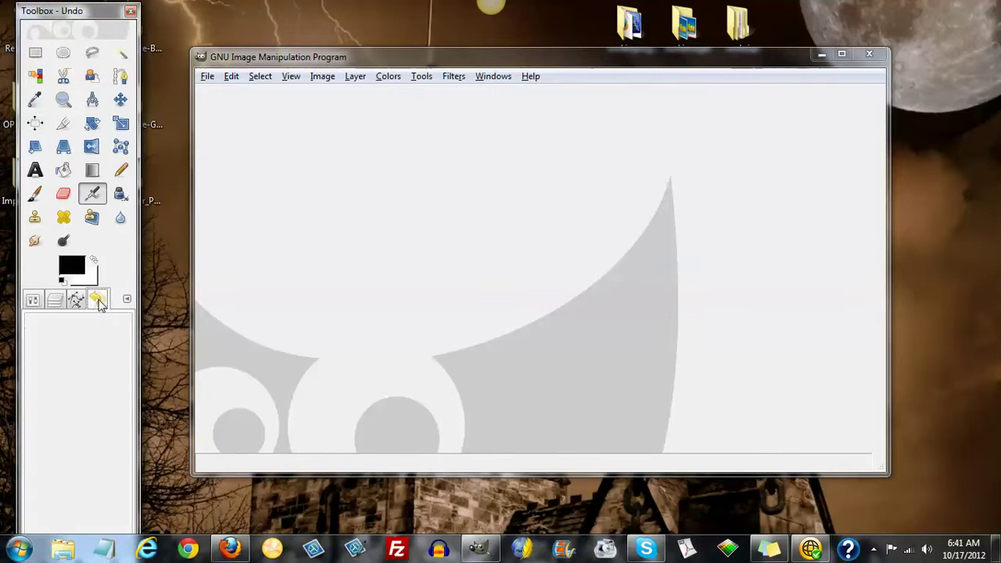
{"action": "left_click", "coordinate": [56, 302]}
{"action": "left_click", "coordinate": [33, 301]}
{"action": "left_click", "coordinate": [53, 302]}
{"action": "left_click", "coordinate": [33, 302]}
{"action": "left_click", "coordinate": [53, 303]}
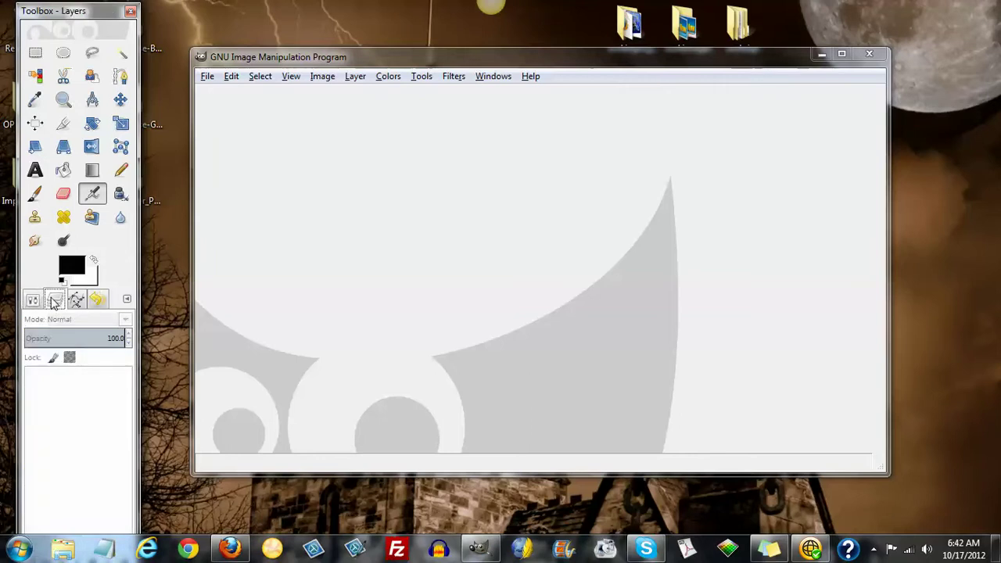
{"action": "left_click", "coordinate": [39, 301]}
{"action": "left_click", "coordinate": [53, 302]}
- Open header-pink.jpg from Desktop > OP-GraphicsPack > OP-GraphicsPack > Headers - Full Width
{"action": "left_click", "coordinate": [208, 78]}
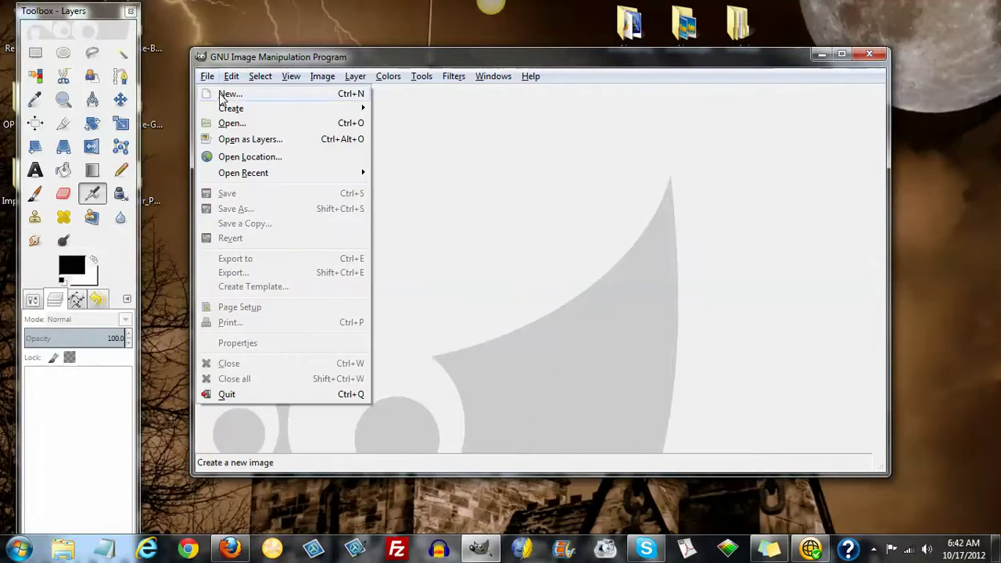
{"action": "left_click", "coordinate": [223, 143]}
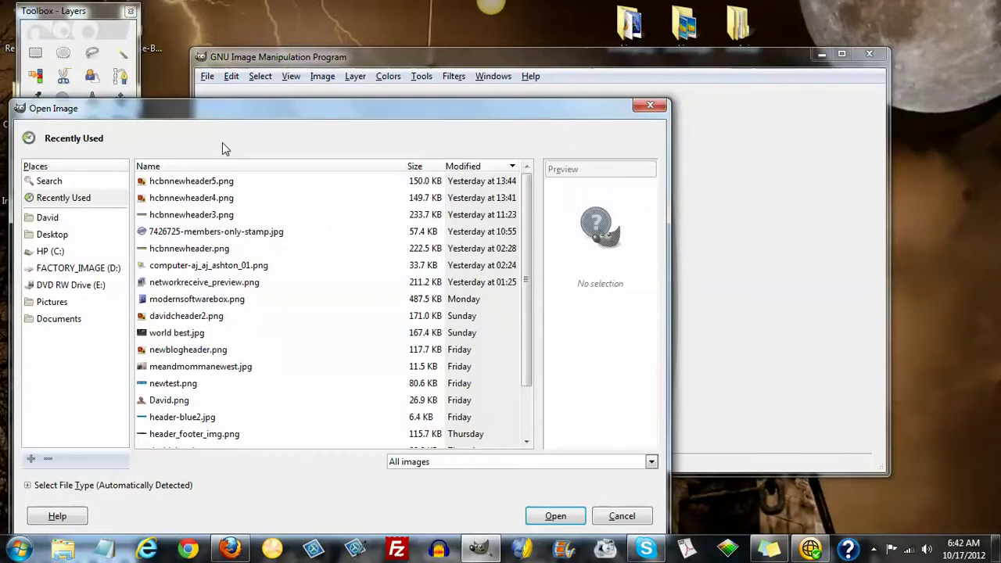
{"action": "left_click", "coordinate": [66, 234]}
{"action": "left_click", "coordinate": [229, 237]}
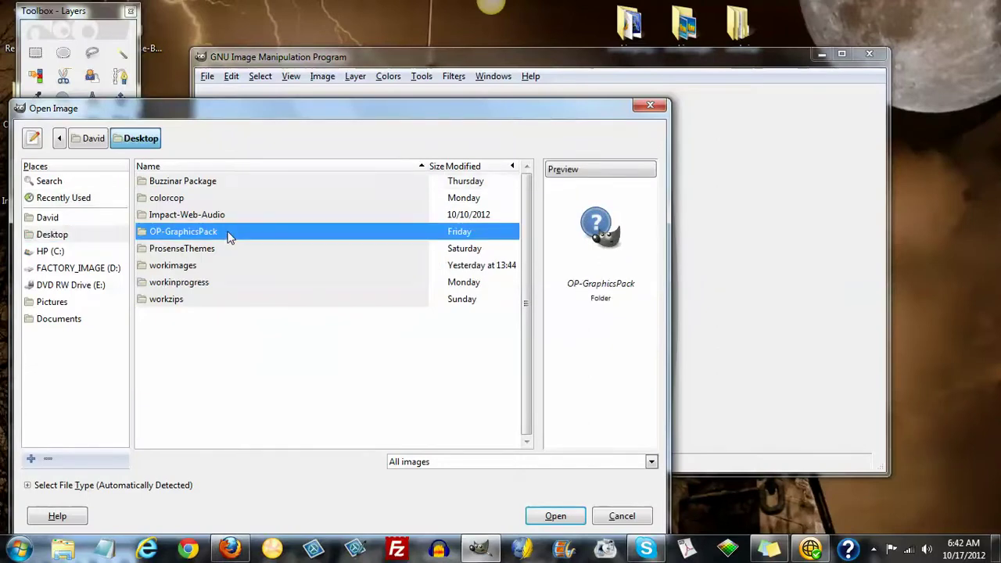
{"action": "left_click", "coordinate": [570, 518]}
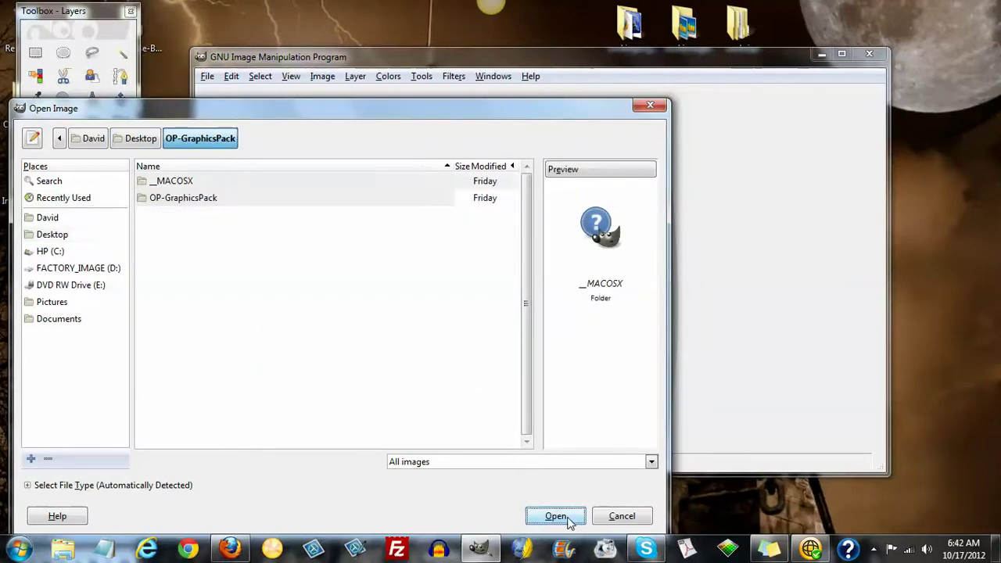
{"action": "left_click", "coordinate": [207, 199]}
{"action": "left_click", "coordinate": [557, 516]}
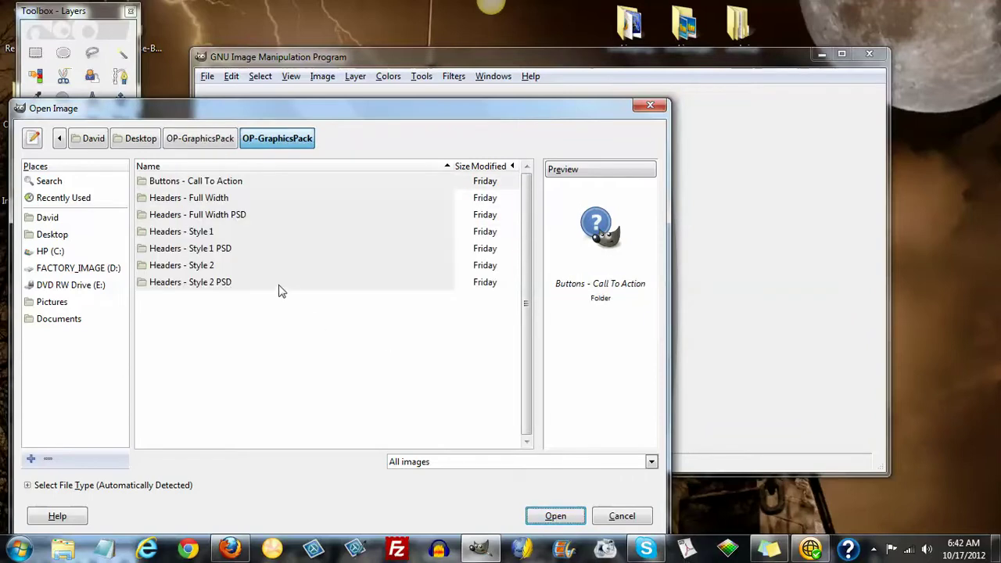
{"action": "left_click", "coordinate": [204, 201]}
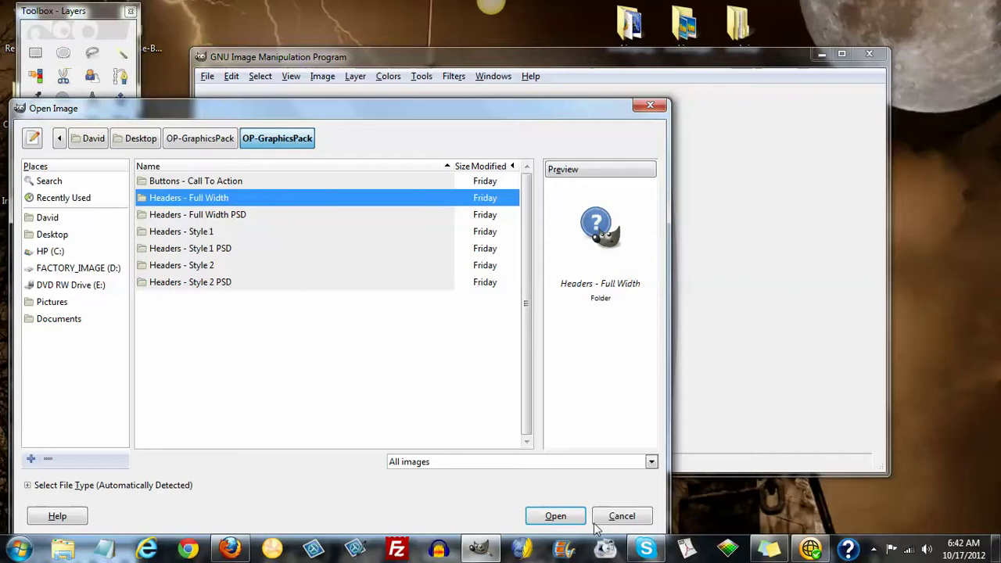
{"action": "left_click", "coordinate": [560, 519]}
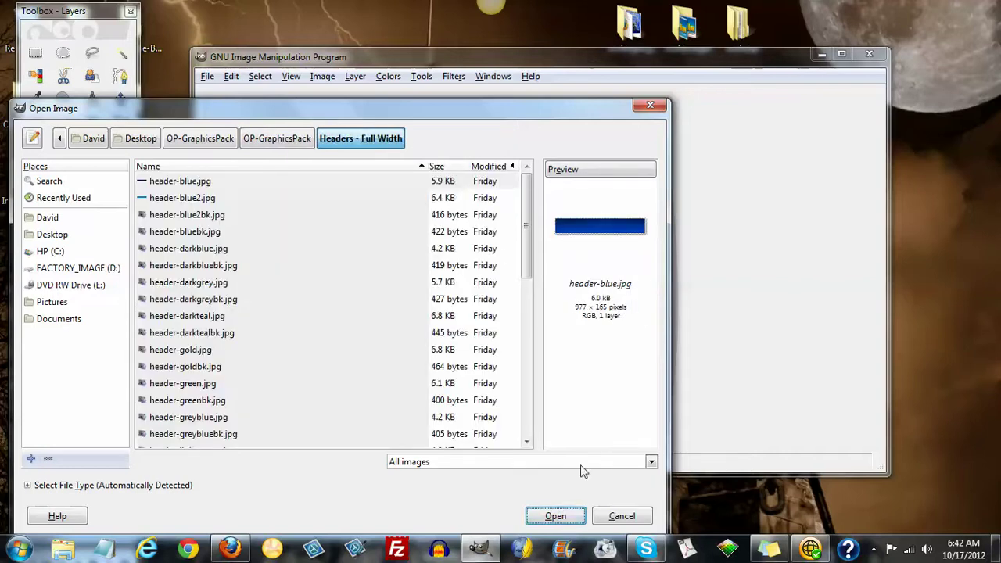
{"action": "left_click_drag", "start_coordinate": [529, 192], "coordinate": [516, 380]}
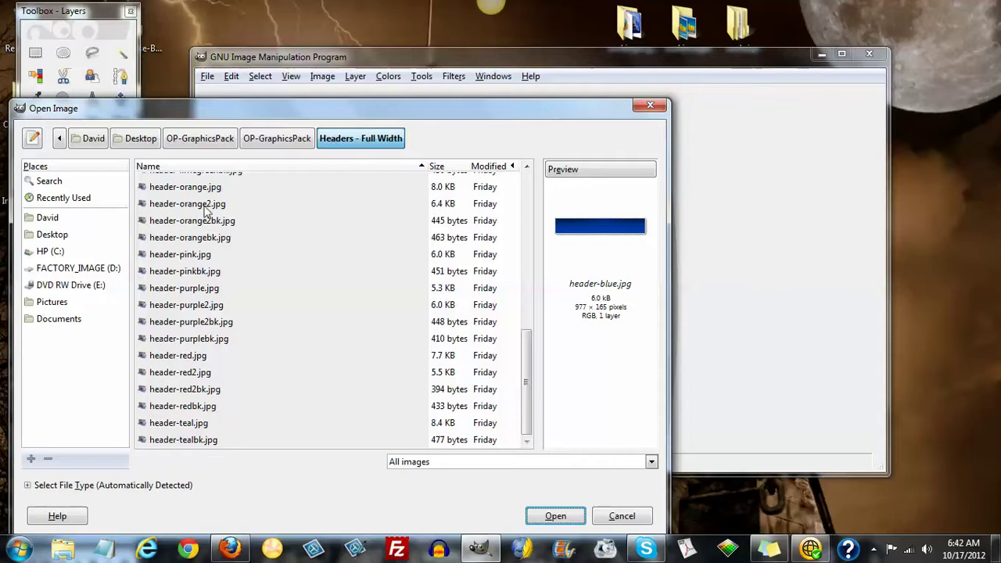
{"action": "left_click", "coordinate": [195, 258]}
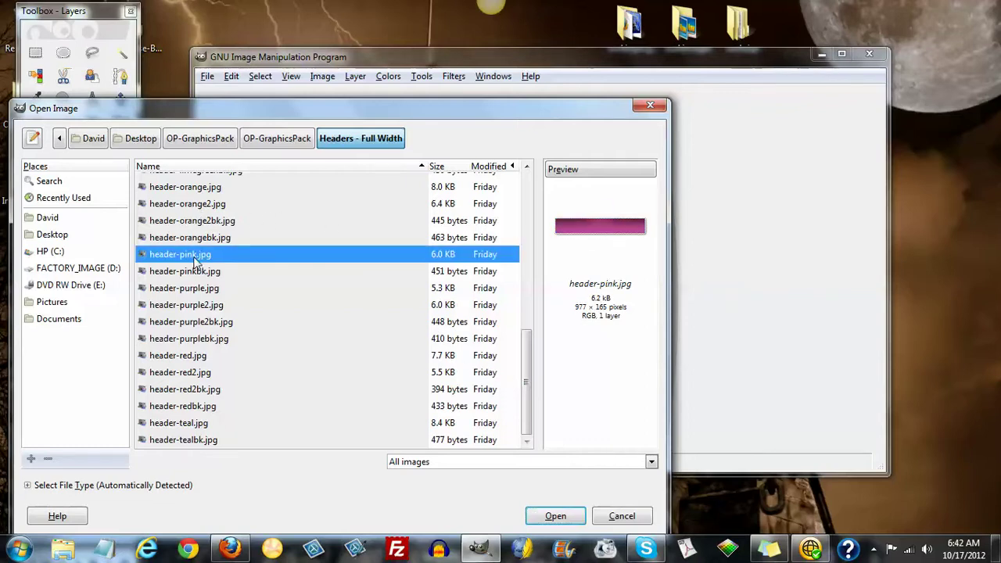
{"action": "left_click", "coordinate": [562, 520]}
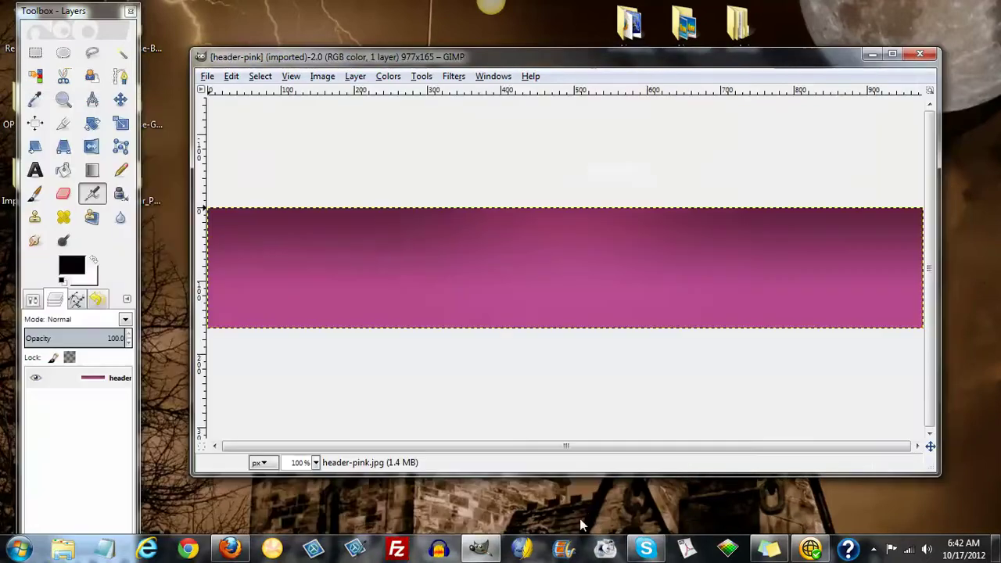
- Widen the header-pink image window on both sides, then minimize GIMP
{"action": "left_click_drag", "start_coordinate": [942, 204], "coordinate": [972, 204]}
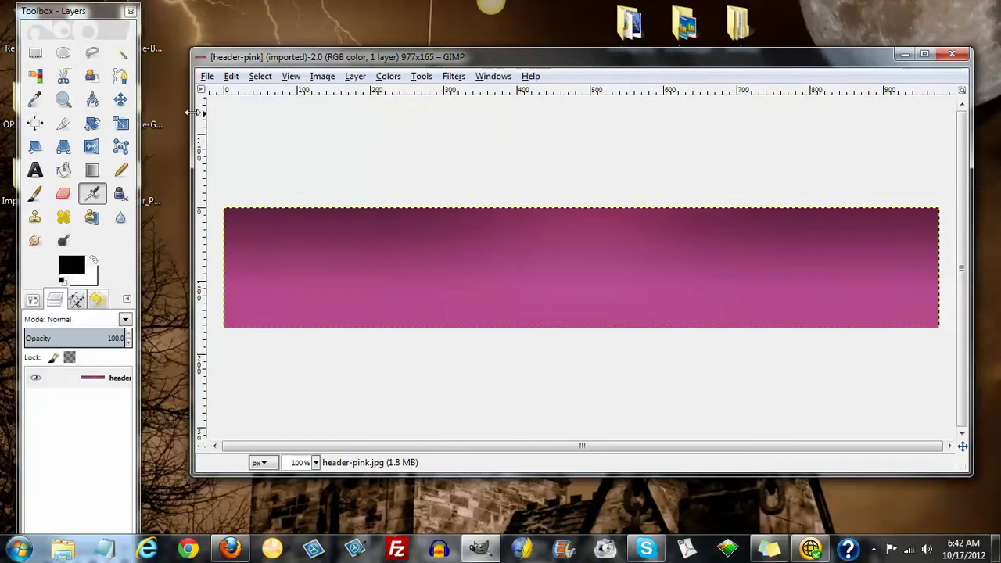
{"action": "left_click_drag", "start_coordinate": [190, 114], "coordinate": [160, 113]}
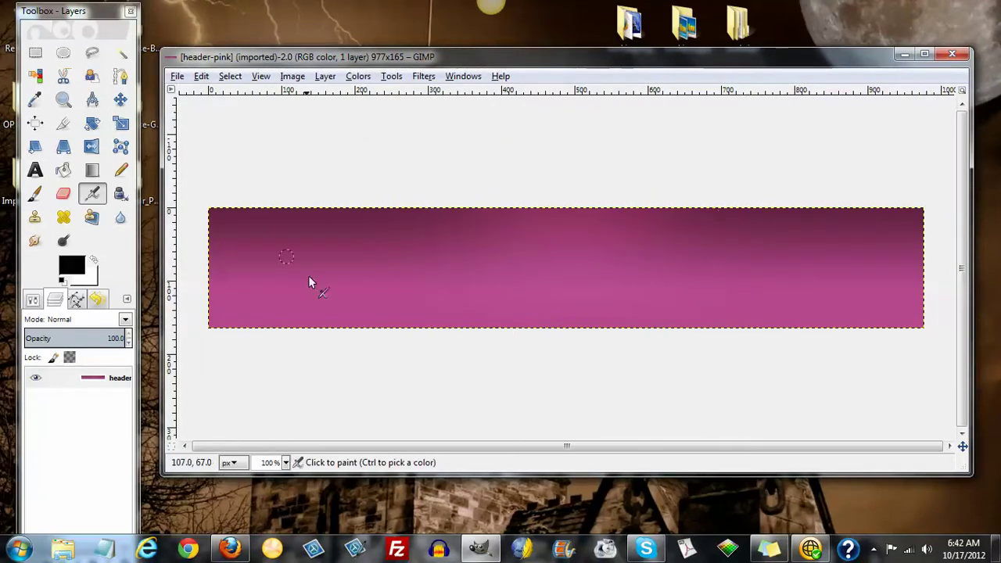
{"action": "left_click", "coordinate": [904, 54]}
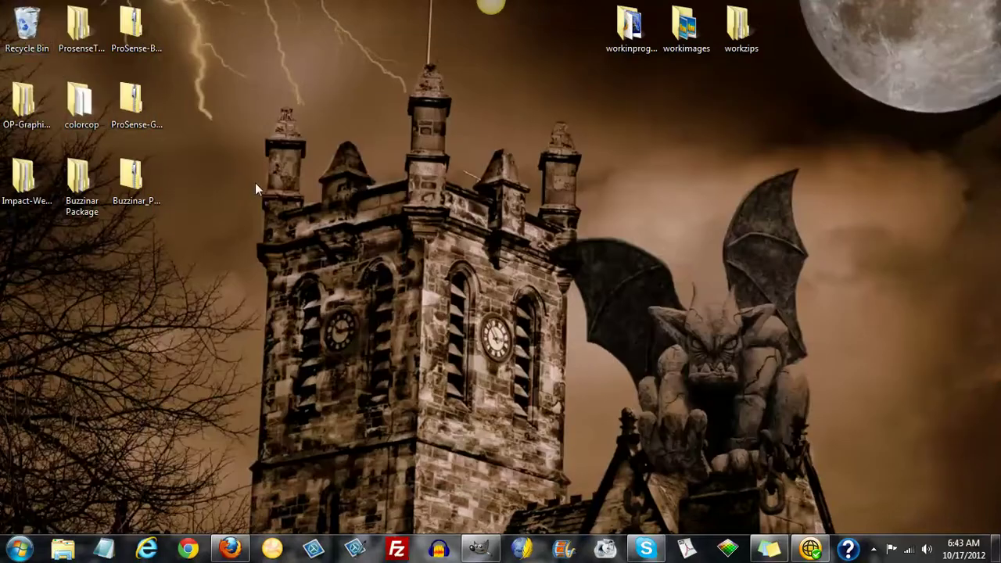
- Browse the 204 FlamingText logo styles across three pages, then open the Horizon logo designer
{"action": "left_click", "coordinate": [229, 547]}
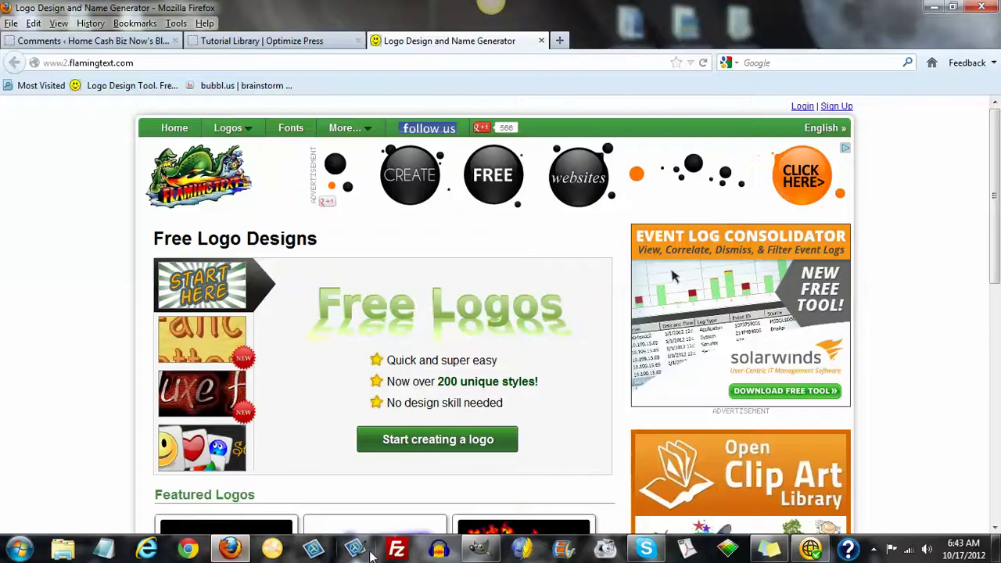
{"action": "mouse_move", "coordinate": [249, 129]}
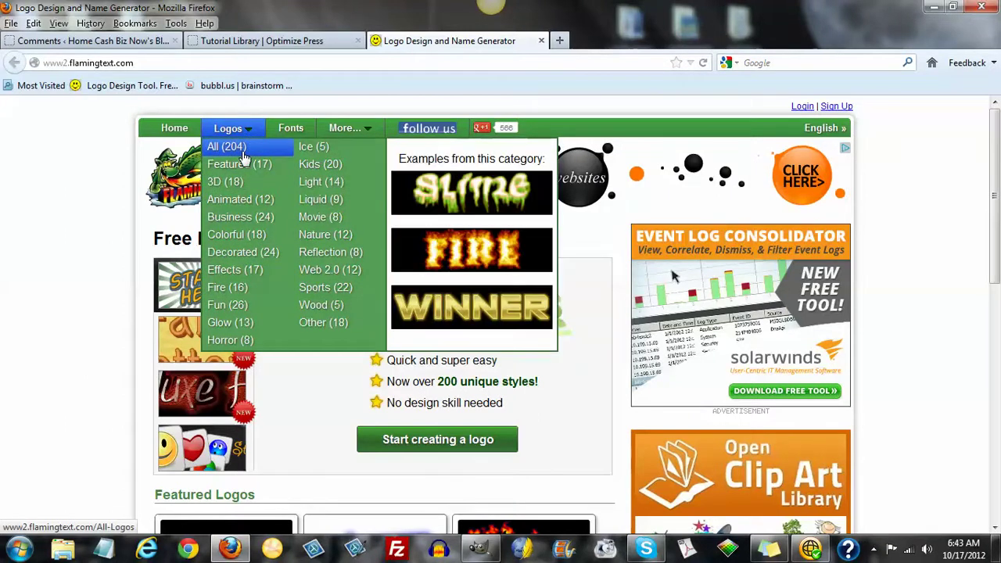
{"action": "left_click", "coordinate": [243, 153]}
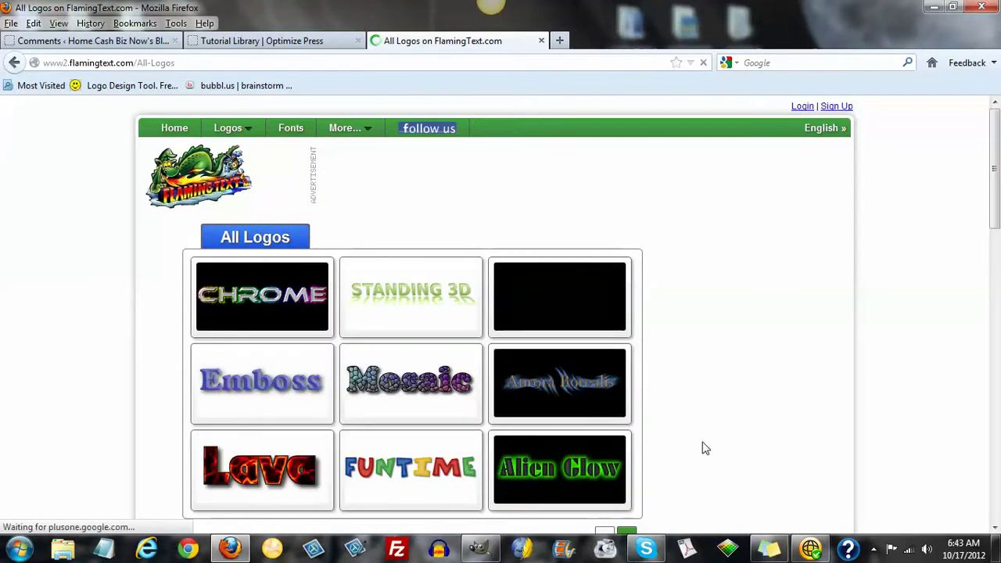
{"action": "scroll", "coordinate": [705, 448], "scroll_direction": "down", "scroll_amount": 2}
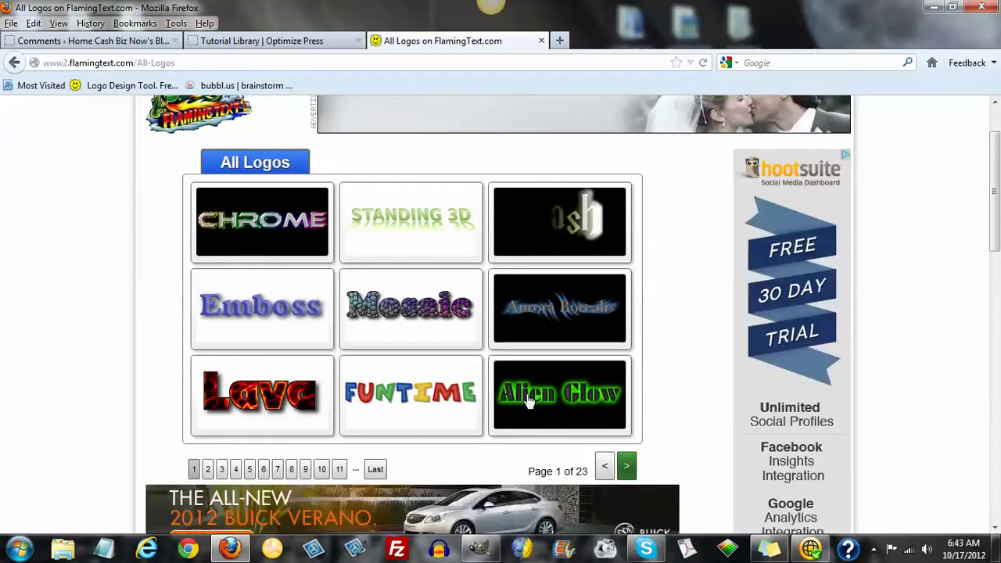
{"action": "left_click", "coordinate": [626, 467]}
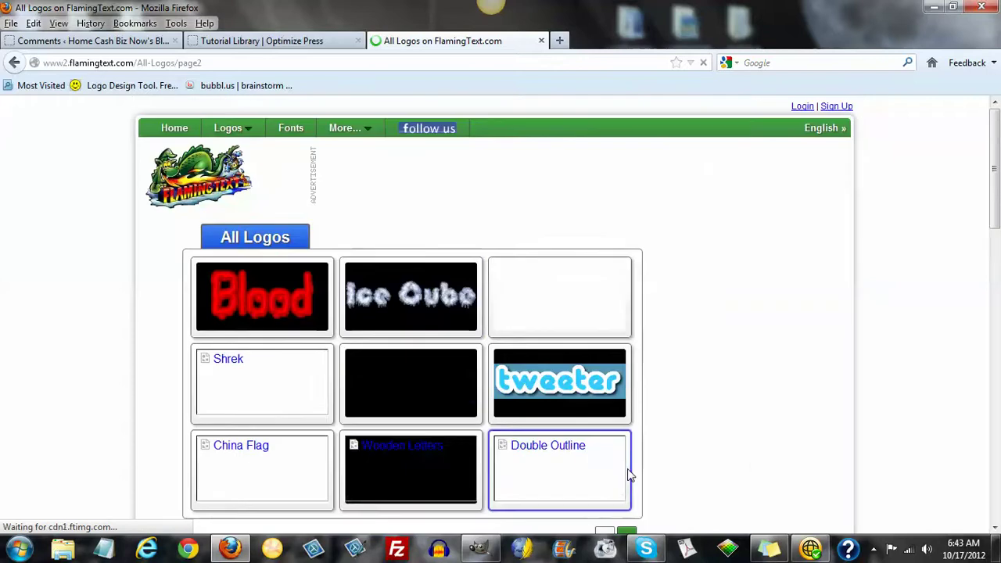
{"action": "scroll", "coordinate": [637, 469], "scroll_direction": "down", "scroll_amount": 3}
{"action": "left_click", "coordinate": [629, 399]}
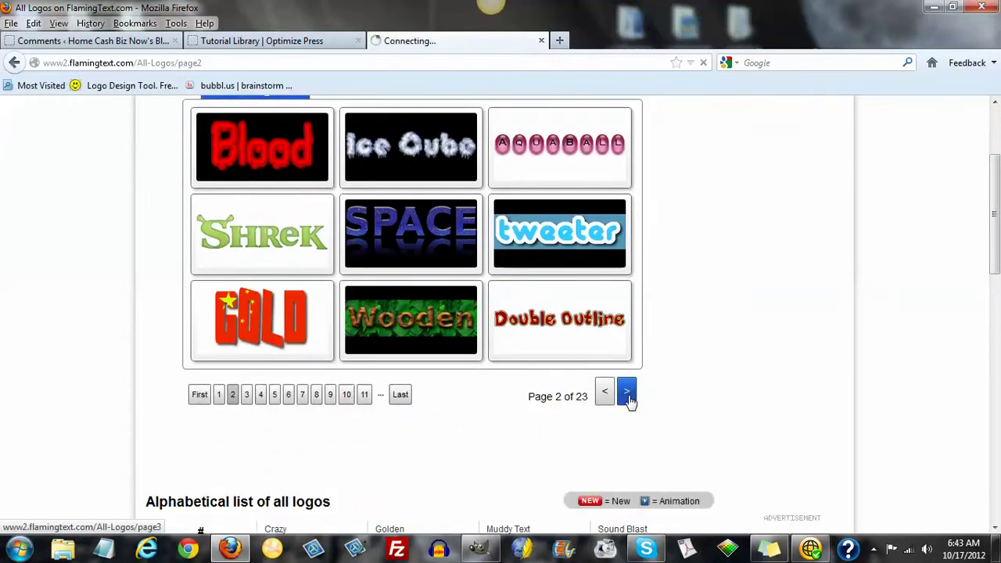
{"action": "scroll", "coordinate": [642, 438], "scroll_direction": "up", "scroll_amount": 3}
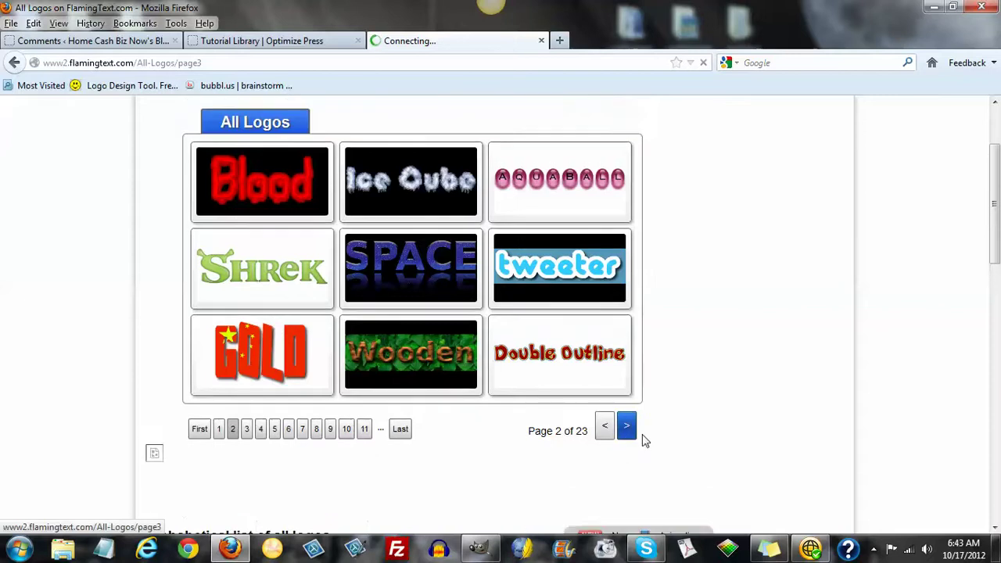
{"action": "left_click", "coordinate": [228, 128]}
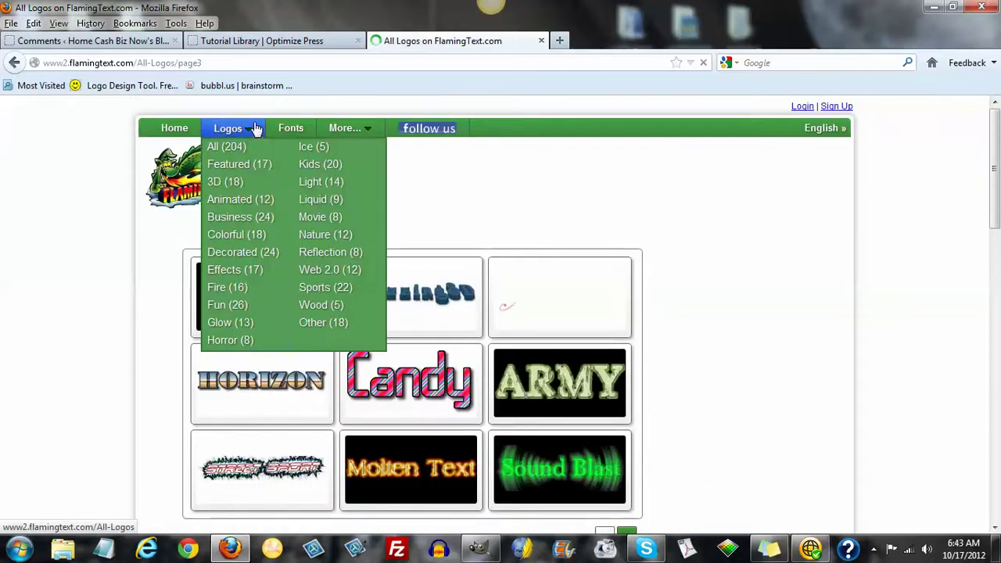
{"action": "left_click", "coordinate": [263, 397]}
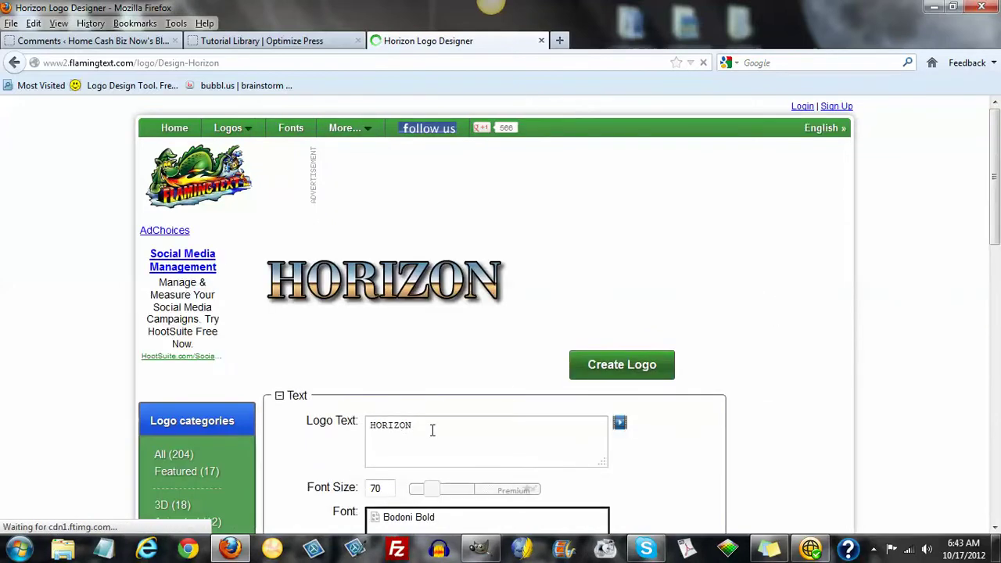
- Replace the HORIZON logo text with 'I Fought Like A Girl And I Won!!!' and enlarge the preview
{"action": "left_click_drag", "start_coordinate": [431, 430], "coordinate": [369, 429]}
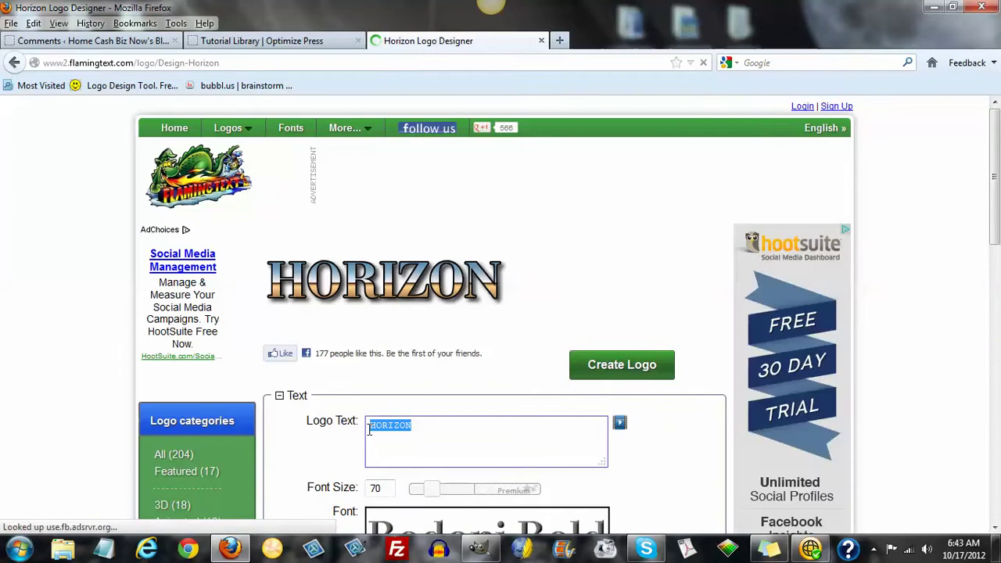
{"action": "type", "text": "Z"}
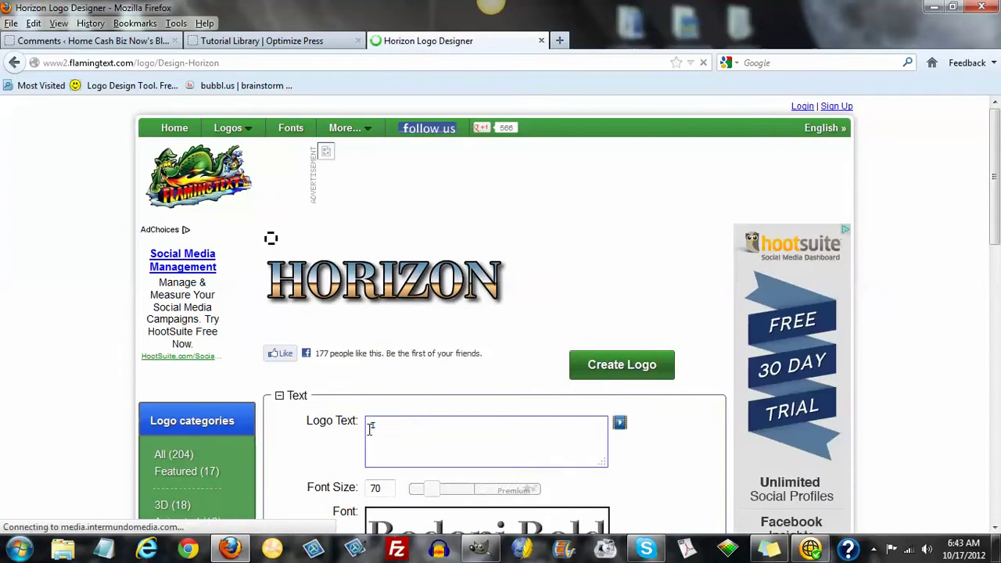
{"action": "type", "text": " Fought Like A Girl And I Won!!!"}
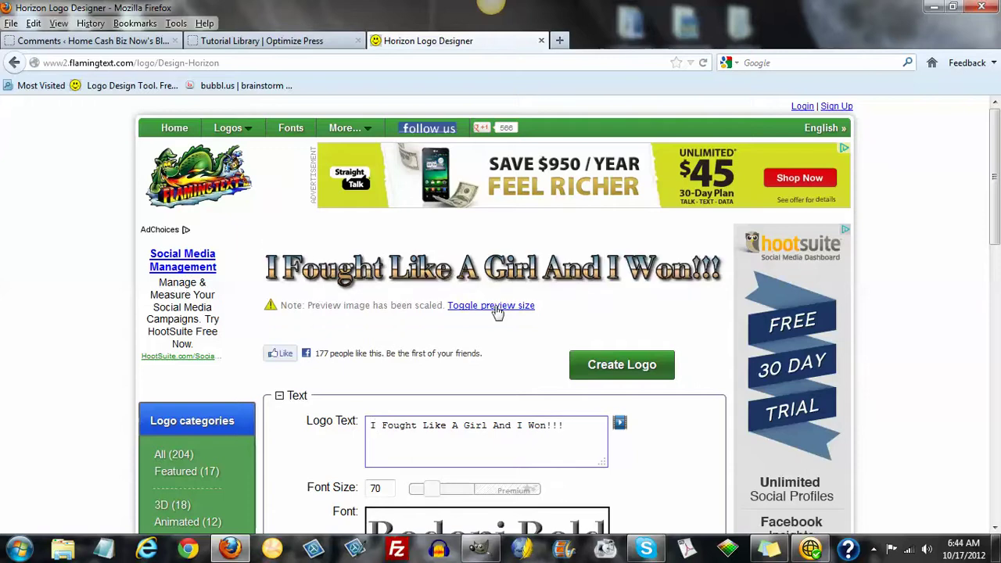
{"action": "left_click", "coordinate": [496, 317]}
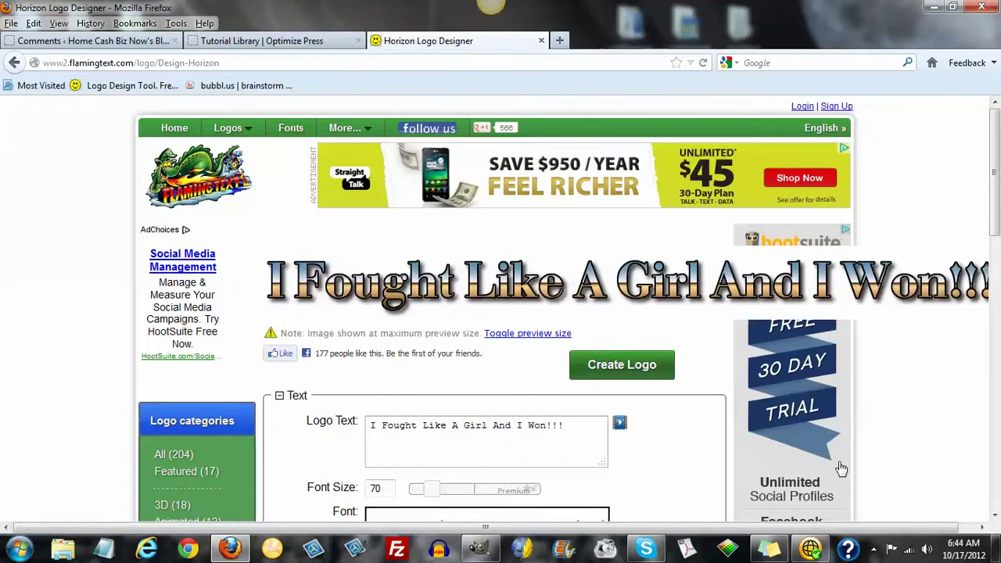
- Set the logo font size to 58, then bring the pink GIMP header forward
{"action": "left_click_drag", "start_coordinate": [801, 531], "coordinate": [777, 521]}
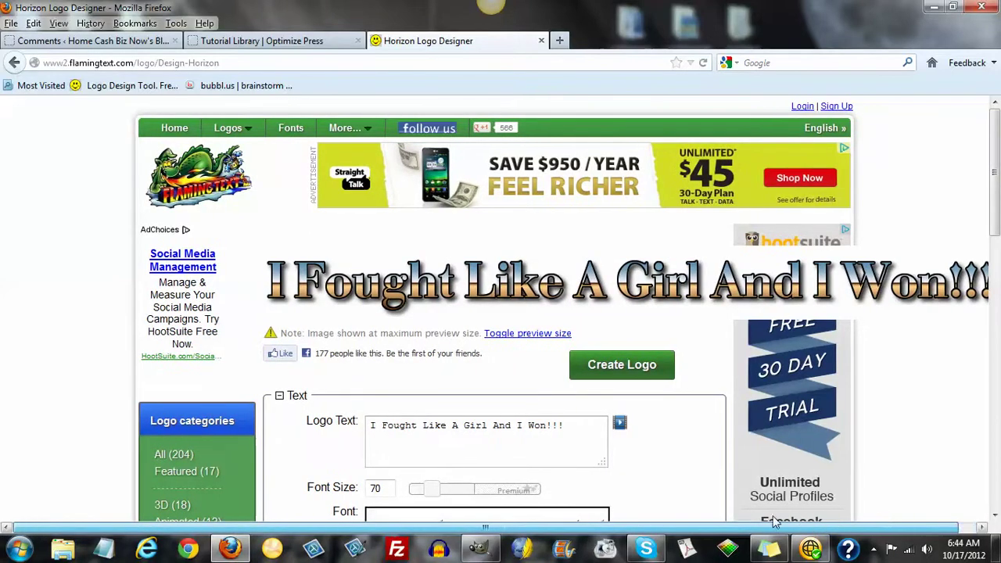
{"action": "scroll", "coordinate": [852, 444], "scroll_direction": "down", "scroll_amount": 5}
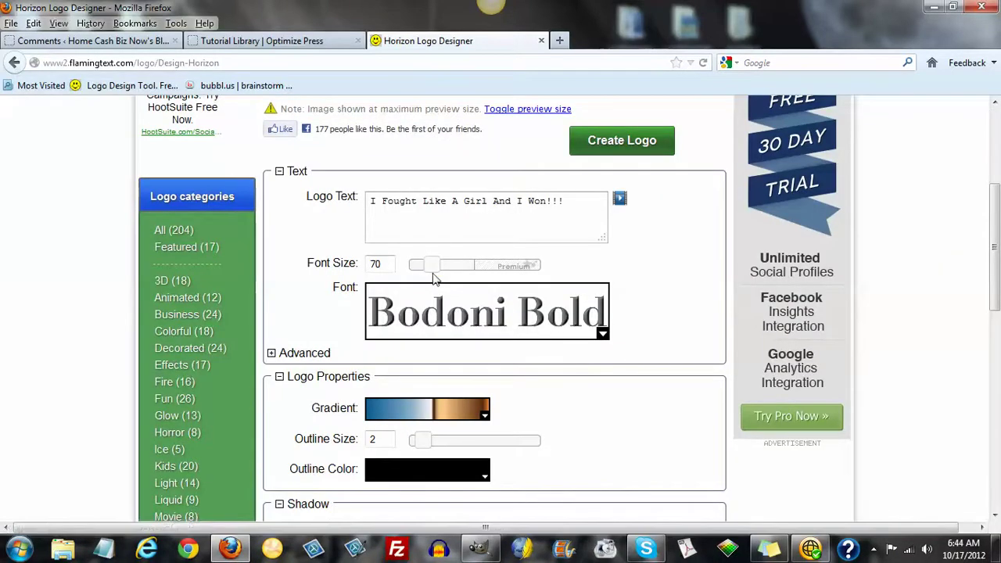
{"action": "scroll", "coordinate": [514, 371], "scroll_direction": "up", "scroll_amount": 3}
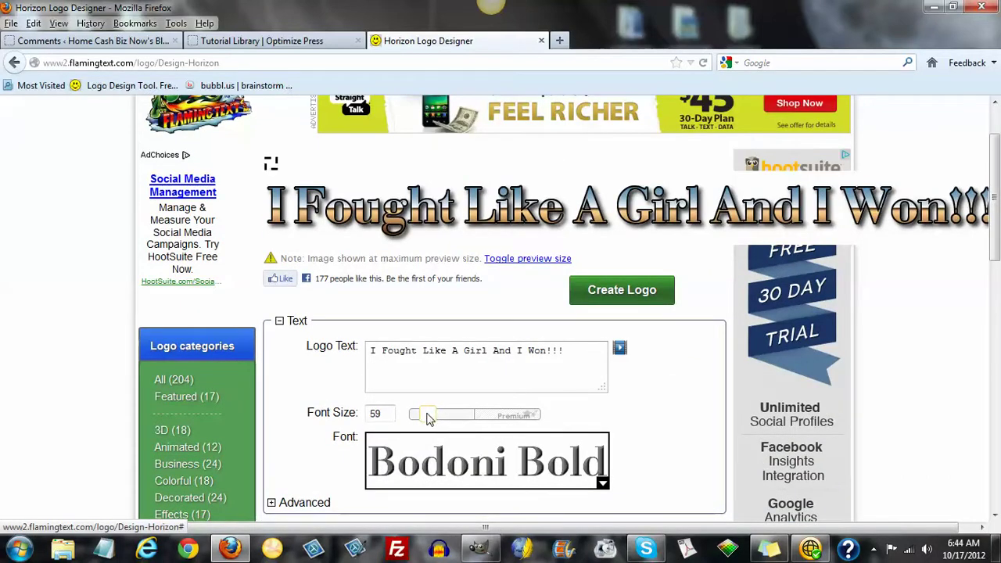
{"action": "left_click_drag", "start_coordinate": [428, 418], "coordinate": [430, 420]}
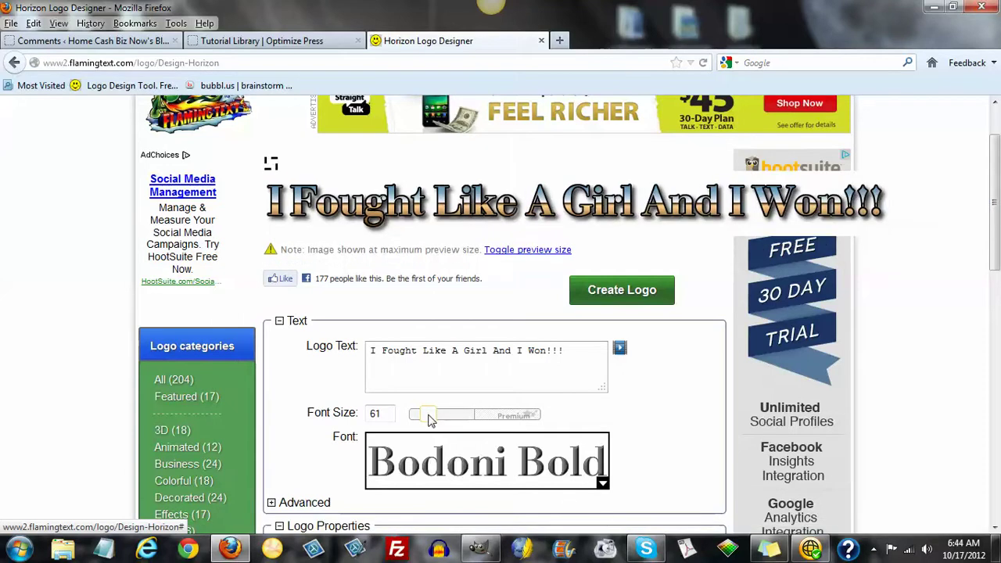
{"action": "left_click_drag", "start_coordinate": [429, 420], "coordinate": [427, 421]}
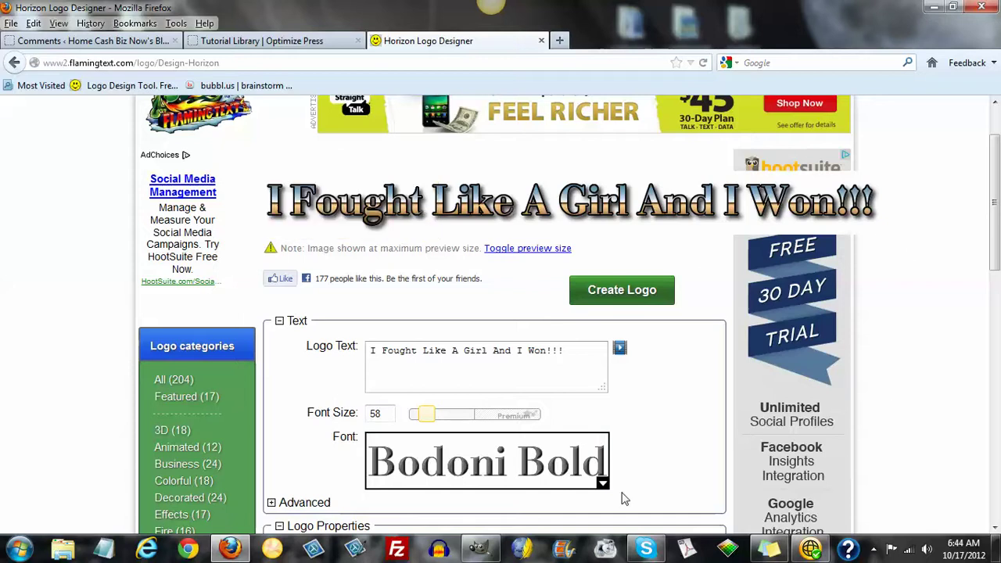
{"action": "left_click", "coordinate": [479, 549]}
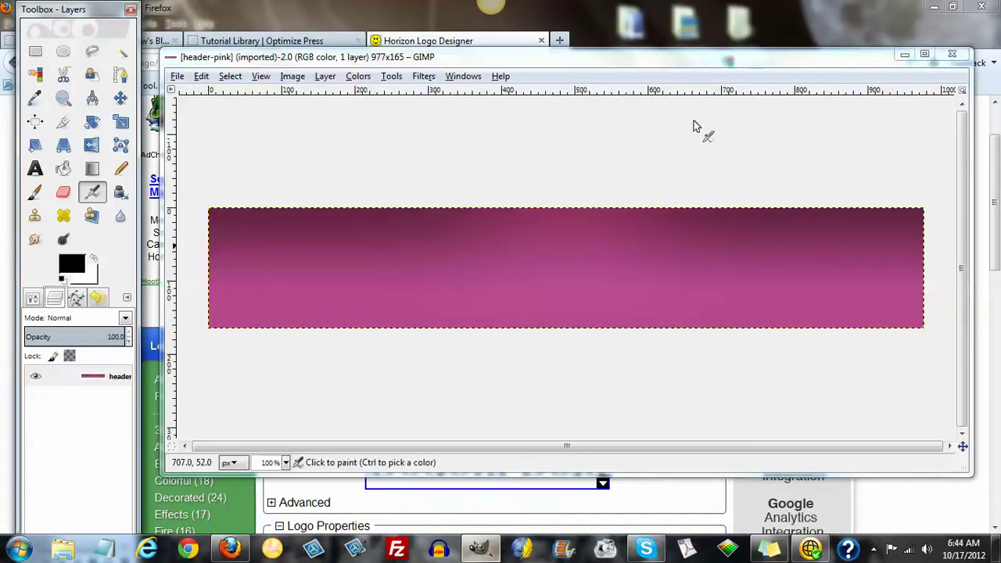
- Move the GIMP header-pink window lower and shrink it so the logo preview shows above
{"action": "left_click_drag", "start_coordinate": [673, 64], "coordinate": [674, 218]}
{"action": "left_click", "coordinate": [907, 213]}
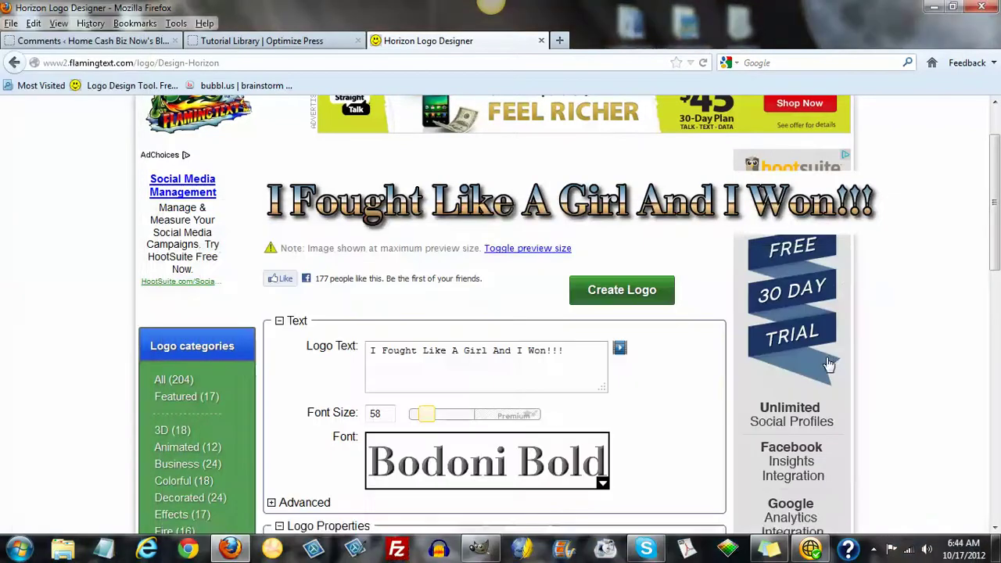
{"action": "left_click", "coordinate": [480, 550]}
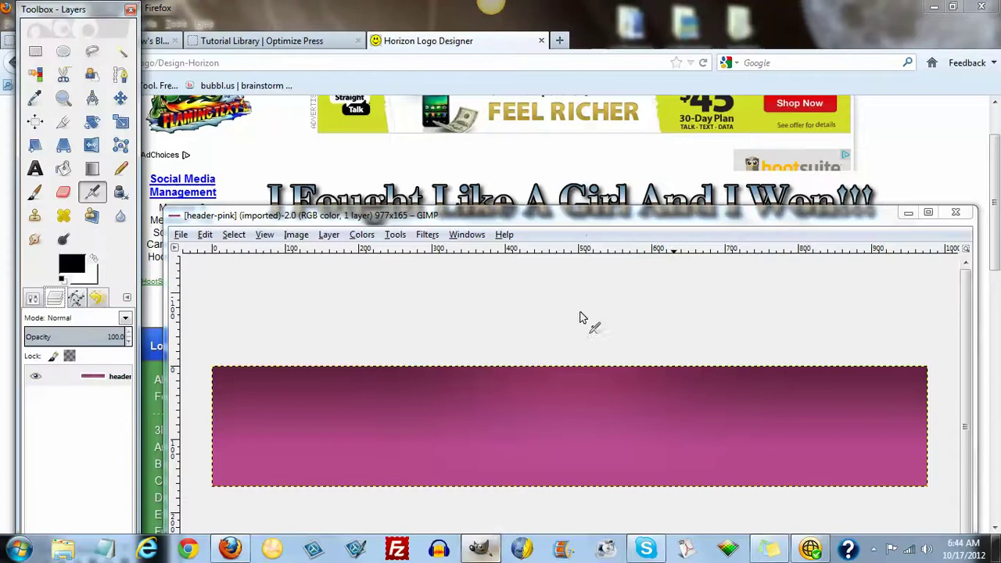
{"action": "left_click_drag", "start_coordinate": [609, 206], "coordinate": [626, 245]}
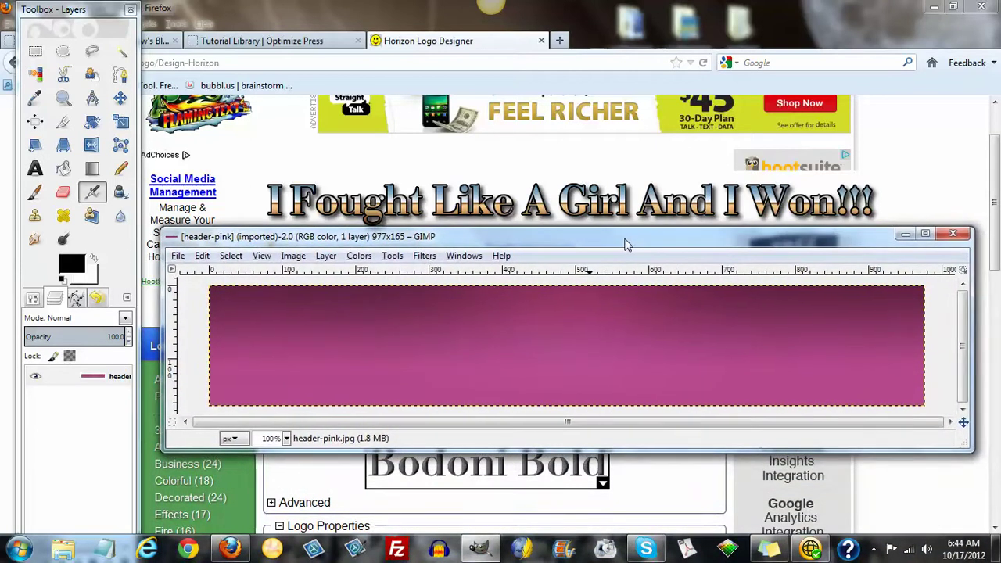
- Hide GIMP and browse the European fonts, closing the font chooser to keep Bodoni Bold
{"action": "left_click", "coordinate": [905, 233]}
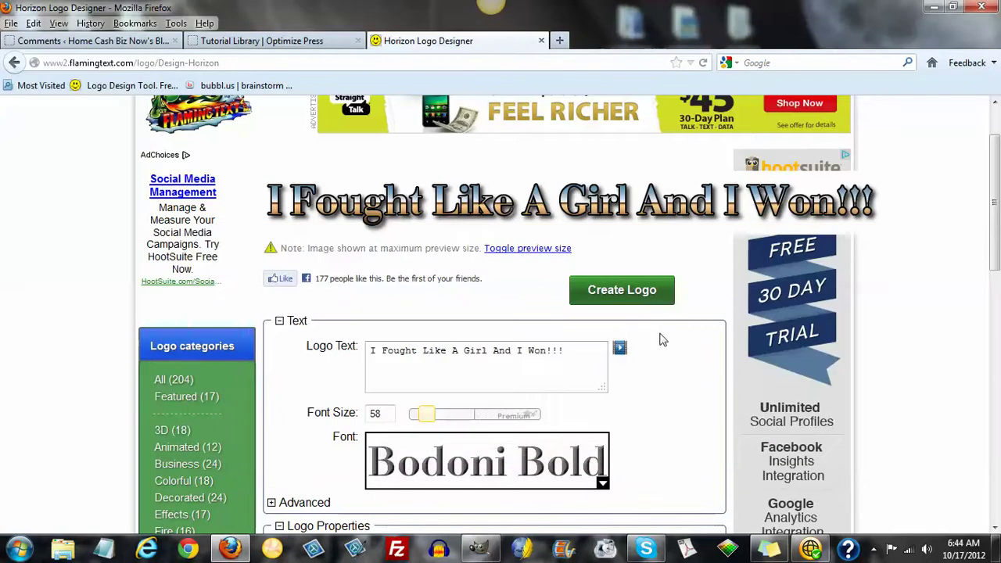
{"action": "scroll", "coordinate": [665, 426], "scroll_direction": "down", "scroll_amount": 4}
{"action": "scroll", "coordinate": [548, 395], "scroll_direction": "up", "scroll_amount": 2}
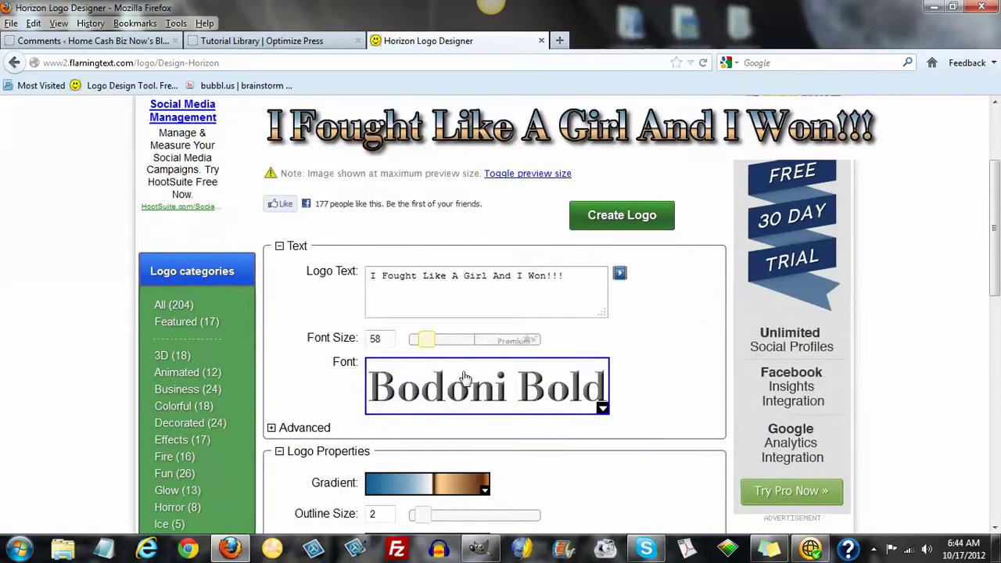
{"action": "left_click", "coordinate": [602, 409]}
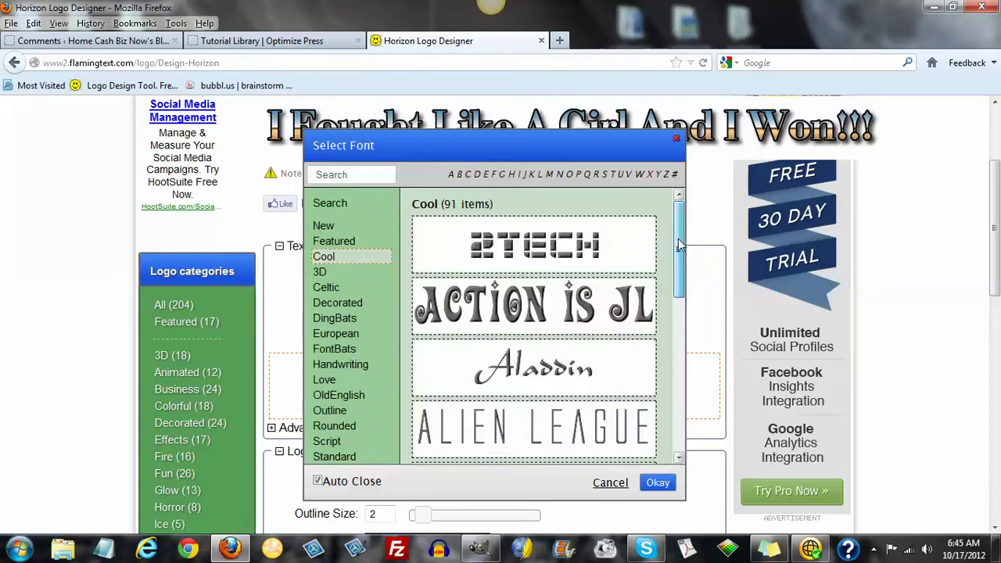
{"action": "scroll", "coordinate": [679, 245], "scroll_direction": "down", "scroll_amount": 5}
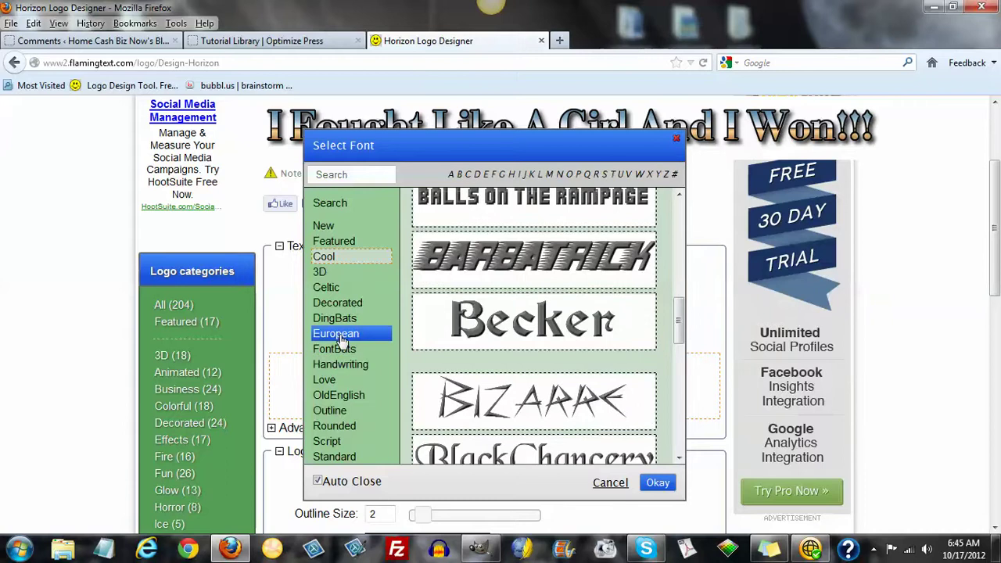
{"action": "left_click", "coordinate": [340, 335]}
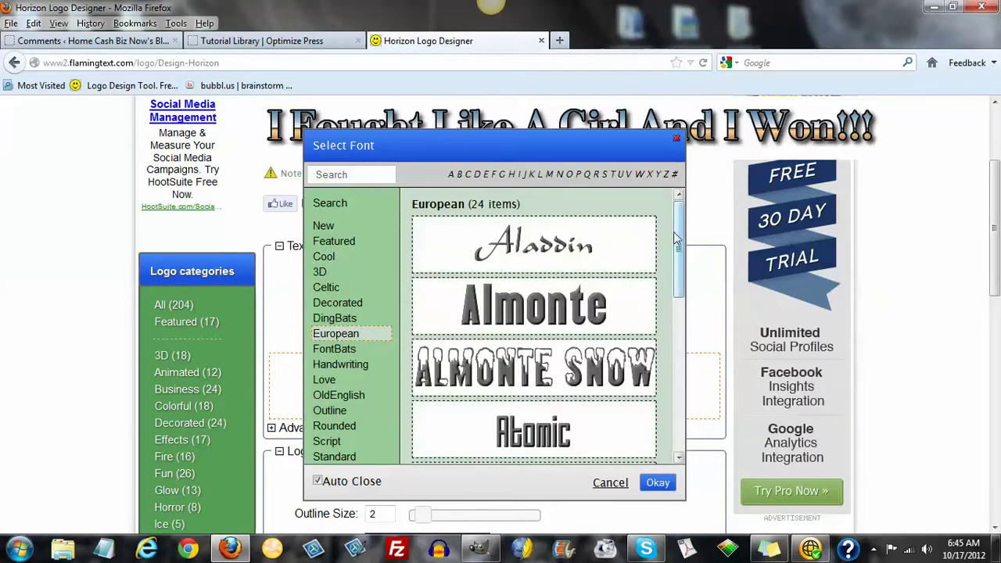
{"action": "left_click_drag", "start_coordinate": [679, 282], "coordinate": [688, 330]}
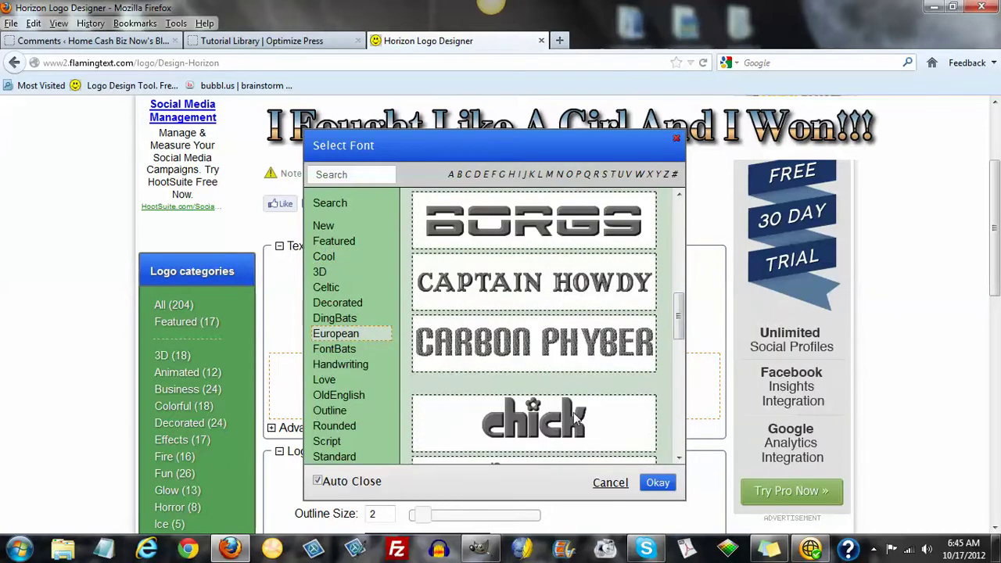
{"action": "left_click", "coordinate": [676, 141]}
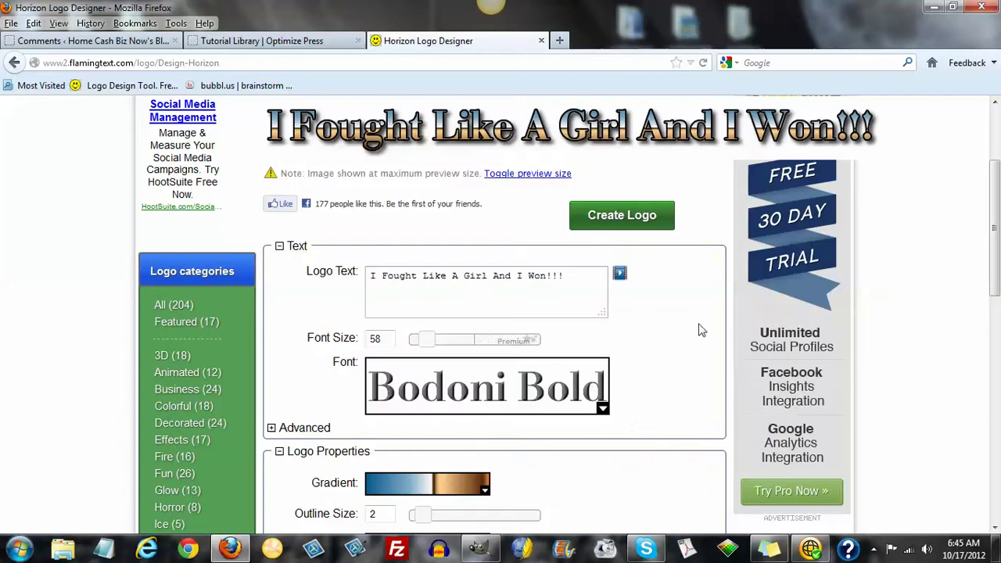
{"action": "scroll", "coordinate": [526, 446], "scroll_direction": "down", "scroll_amount": 2}
{"action": "scroll", "coordinate": [596, 444], "scroll_direction": "down", "scroll_amount": 2}
- Apply the pastel rainbow gradient from the Standard set to the logo text
{"action": "left_click", "coordinate": [486, 343]}
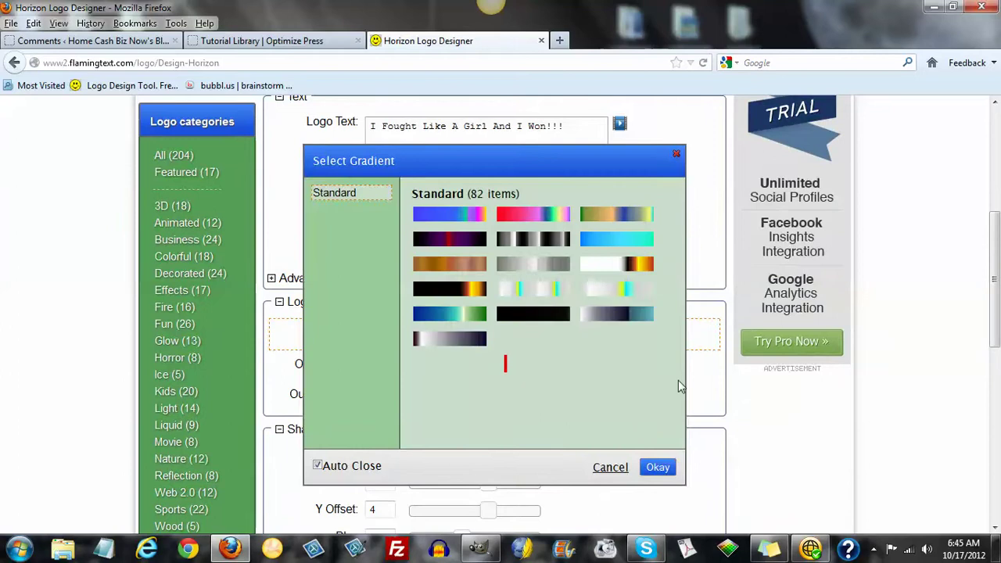
{"action": "scroll", "coordinate": [928, 430], "scroll_direction": "up", "scroll_amount": 4}
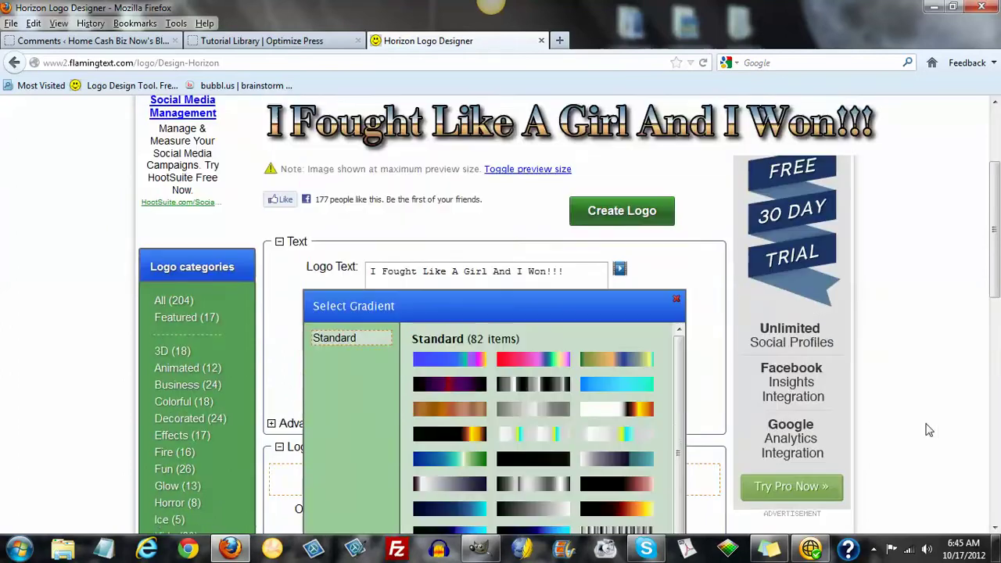
{"action": "scroll", "coordinate": [925, 429], "scroll_direction": "down", "scroll_amount": 4}
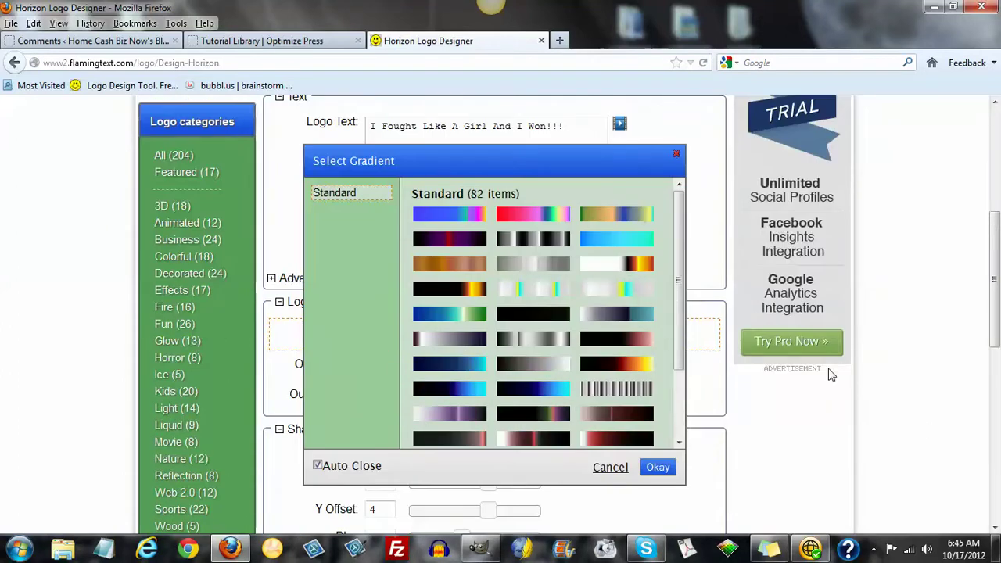
{"action": "left_click_drag", "start_coordinate": [679, 269], "coordinate": [683, 342]}
{"action": "left_click", "coordinate": [551, 334]}
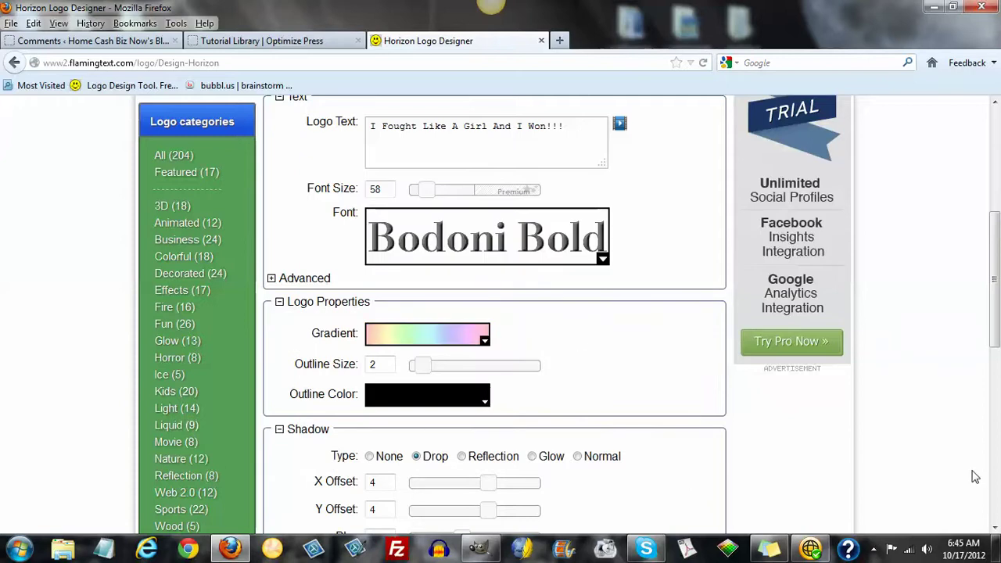
- Set the logo's Background type to Transparent
{"action": "scroll", "coordinate": [989, 457], "scroll_direction": "up", "scroll_amount": 6}
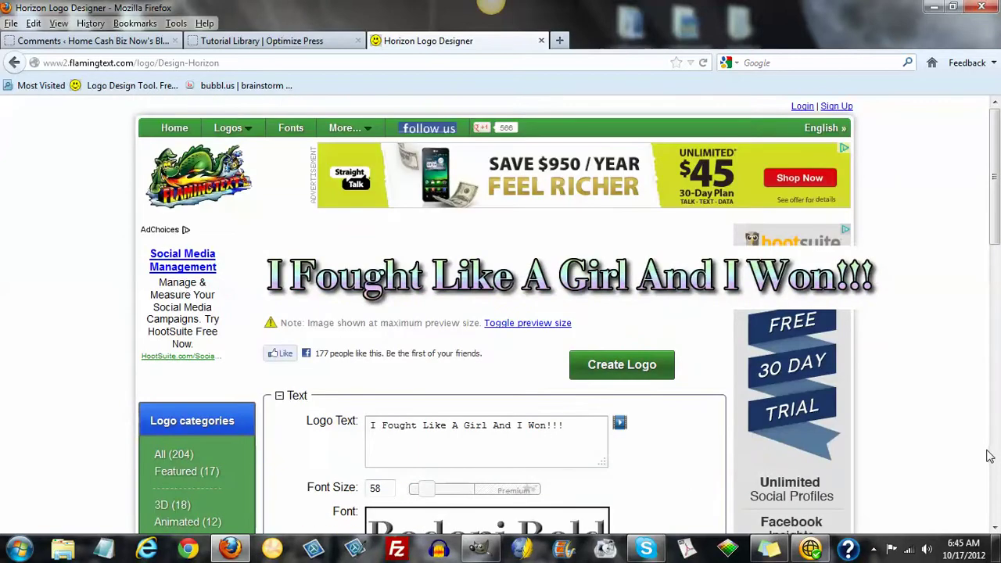
{"action": "scroll", "coordinate": [989, 457], "scroll_direction": "down", "scroll_amount": 7}
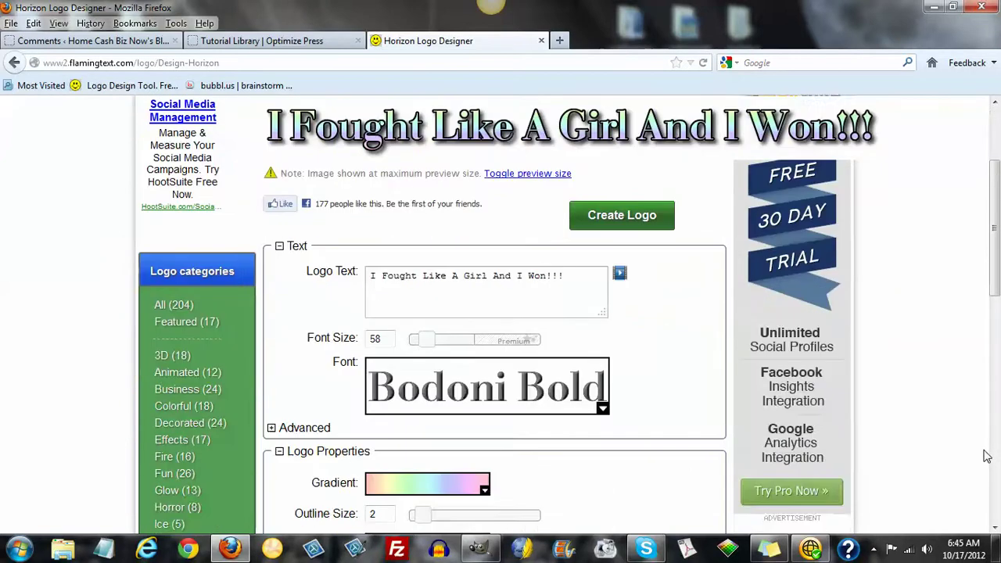
{"action": "scroll", "coordinate": [876, 364], "scroll_direction": "down", "scroll_amount": 1}
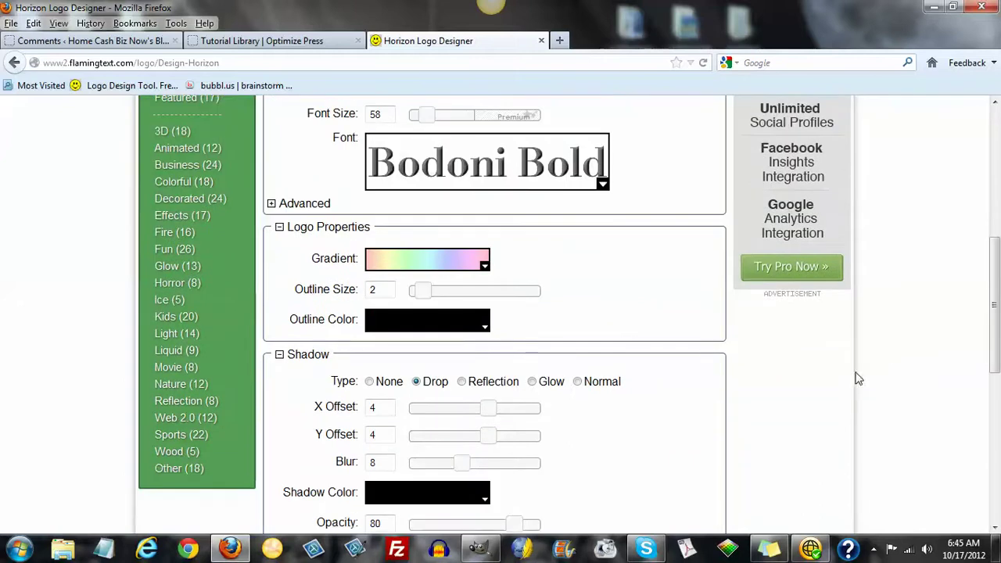
{"action": "scroll", "coordinate": [819, 435], "scroll_direction": "up", "scroll_amount": 8}
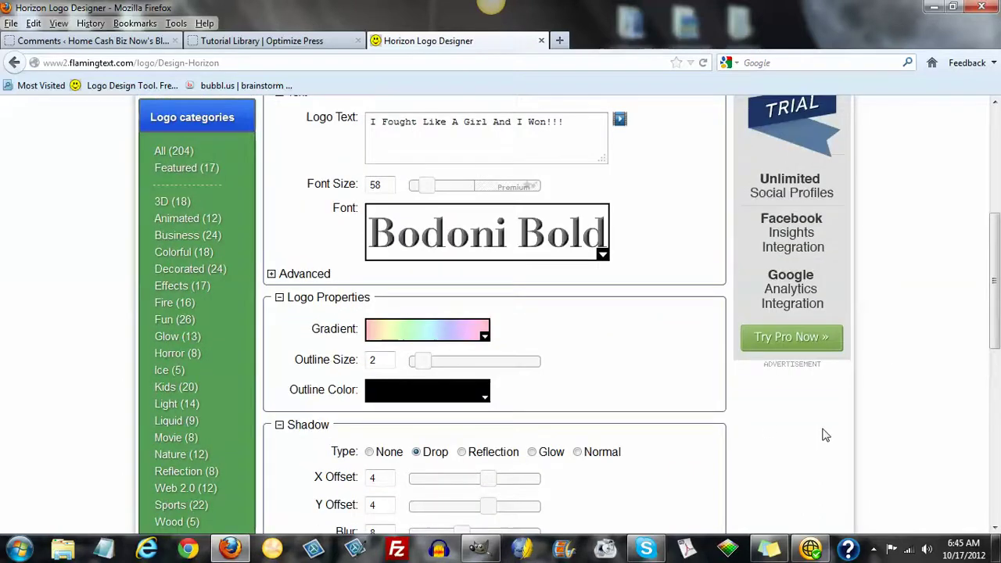
{"action": "scroll", "coordinate": [873, 438], "scroll_direction": "down", "scroll_amount": 8}
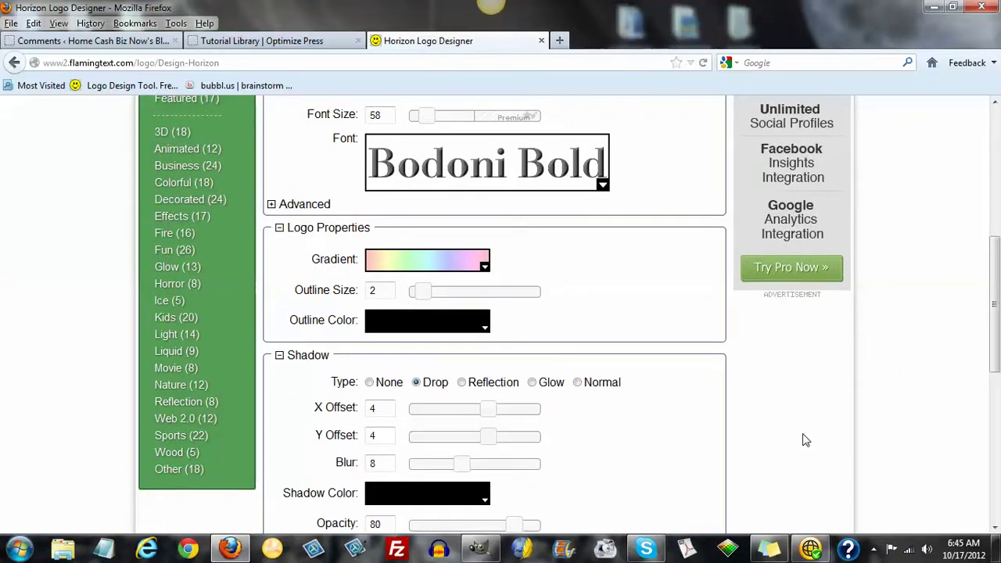
{"action": "scroll", "coordinate": [925, 442], "scroll_direction": "up", "scroll_amount": 5}
{"action": "scroll", "coordinate": [590, 446], "scroll_direction": "down", "scroll_amount": 7}
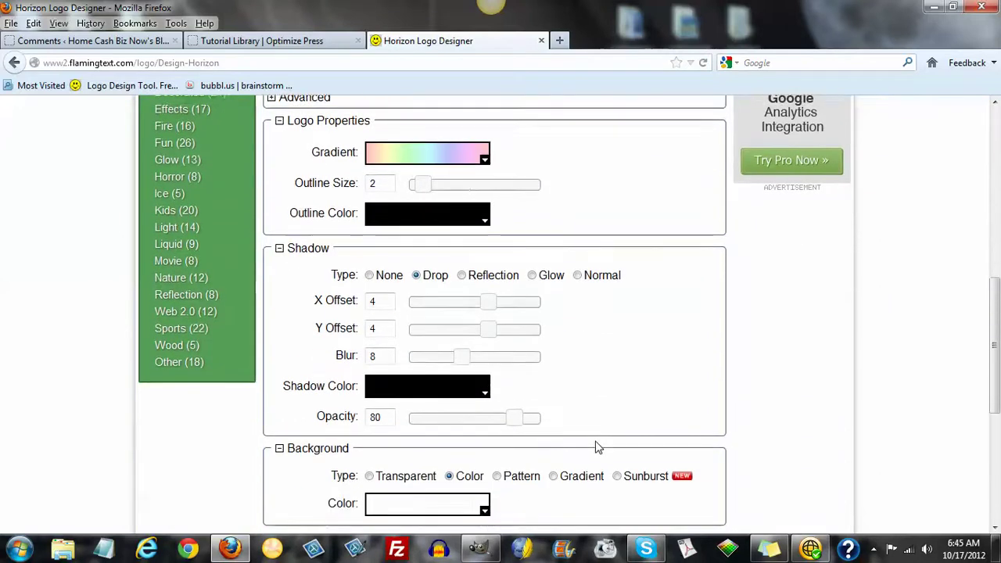
{"action": "scroll", "coordinate": [596, 446], "scroll_direction": "down", "scroll_amount": 3}
{"action": "left_click", "coordinate": [369, 358]}
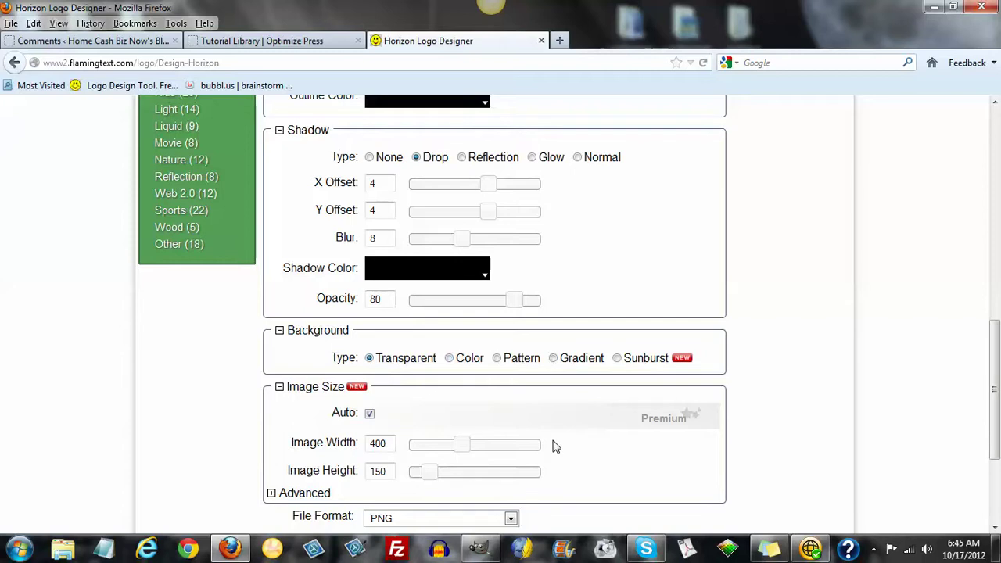
{"action": "scroll", "coordinate": [551, 450], "scroll_direction": "down", "scroll_amount": 2}
{"action": "scroll", "coordinate": [899, 415], "scroll_direction": "up", "scroll_amount": 5}
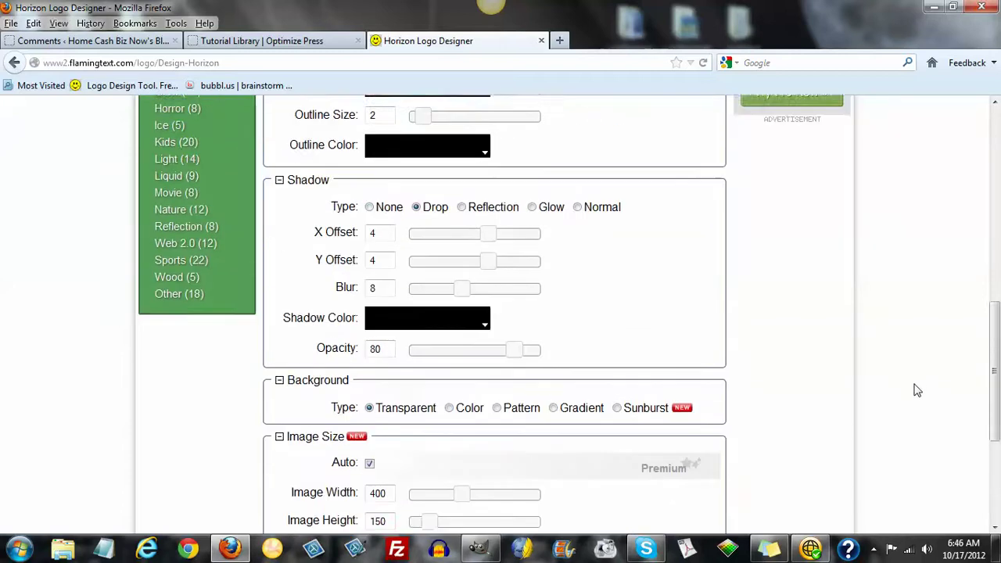
{"action": "scroll", "coordinate": [899, 415], "scroll_direction": "up", "scroll_amount": 3}
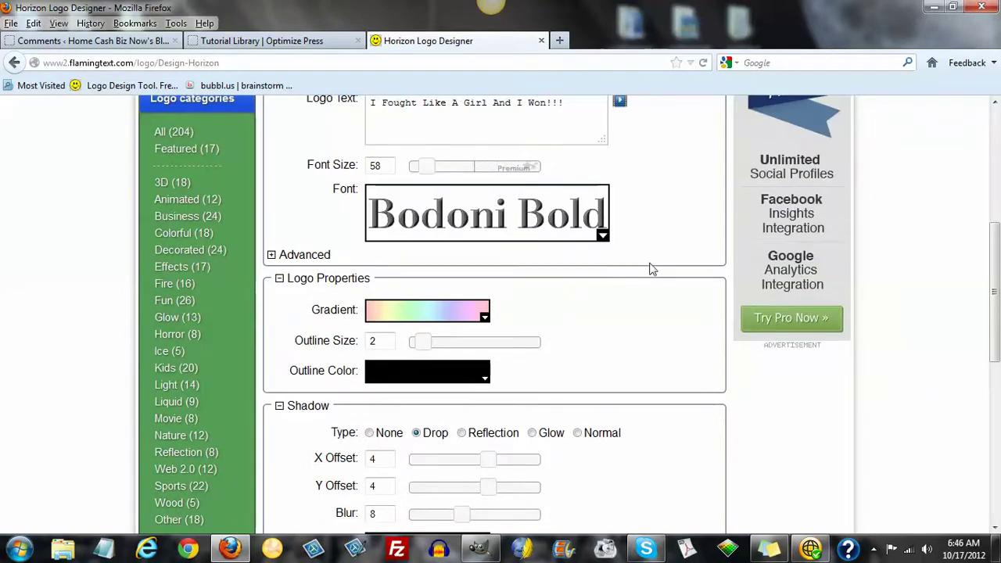
- Check the pink header in GIMP, then return to the logo designer and scroll to Create Logo
{"action": "left_click", "coordinate": [480, 548]}
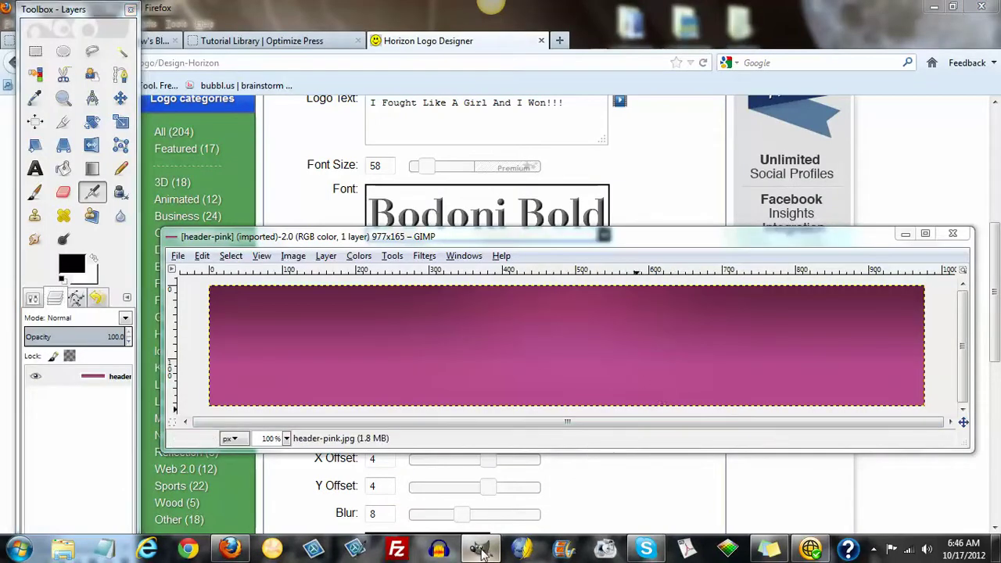
{"action": "left_click", "coordinate": [739, 452]}
{"action": "scroll", "coordinate": [657, 433], "scroll_direction": "up", "scroll_amount": 2}
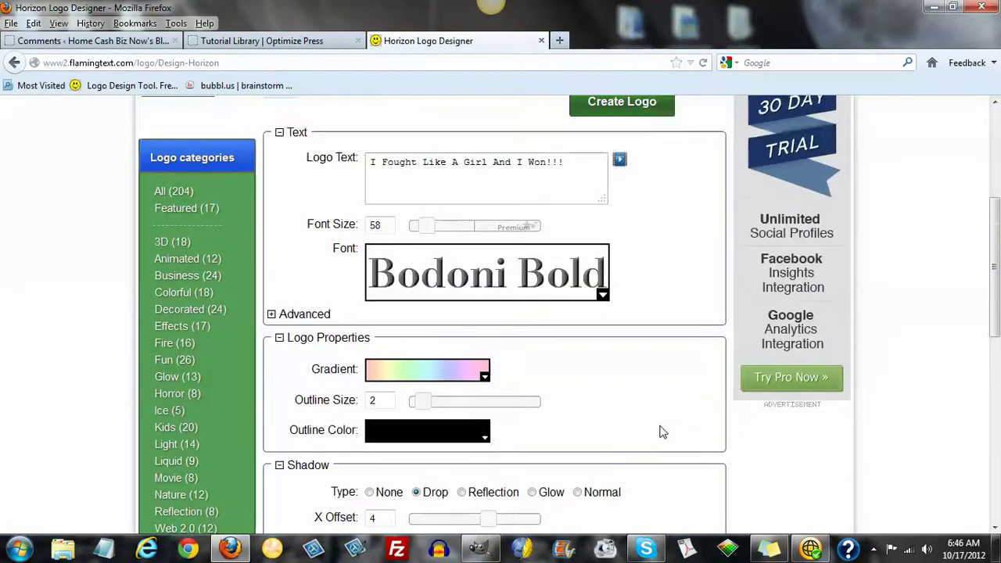
{"action": "scroll", "coordinate": [373, 444], "scroll_direction": "down", "scroll_amount": 2}
{"action": "scroll", "coordinate": [394, 447], "scroll_direction": "down", "scroll_amount": 3}
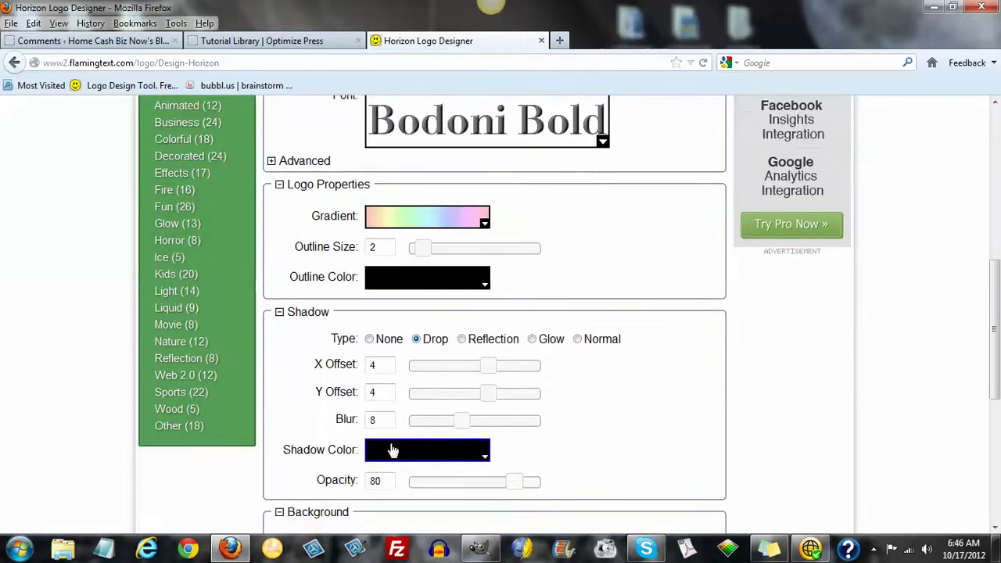
{"action": "scroll", "coordinate": [465, 452], "scroll_direction": "down", "scroll_amount": 2}
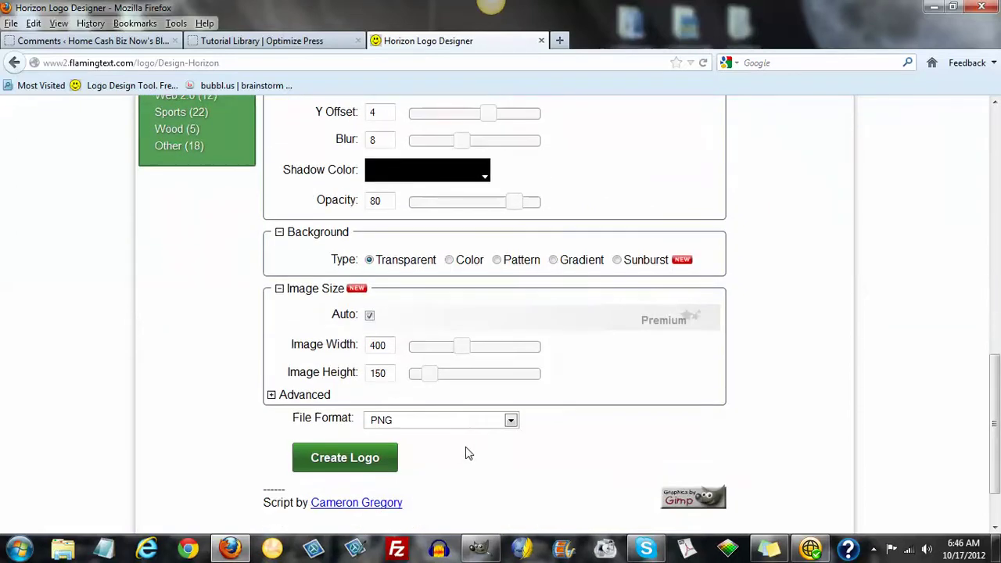
- Generate the logo and download it for personal use as coollogo_com-1692762.png
{"action": "left_click", "coordinate": [353, 462]}
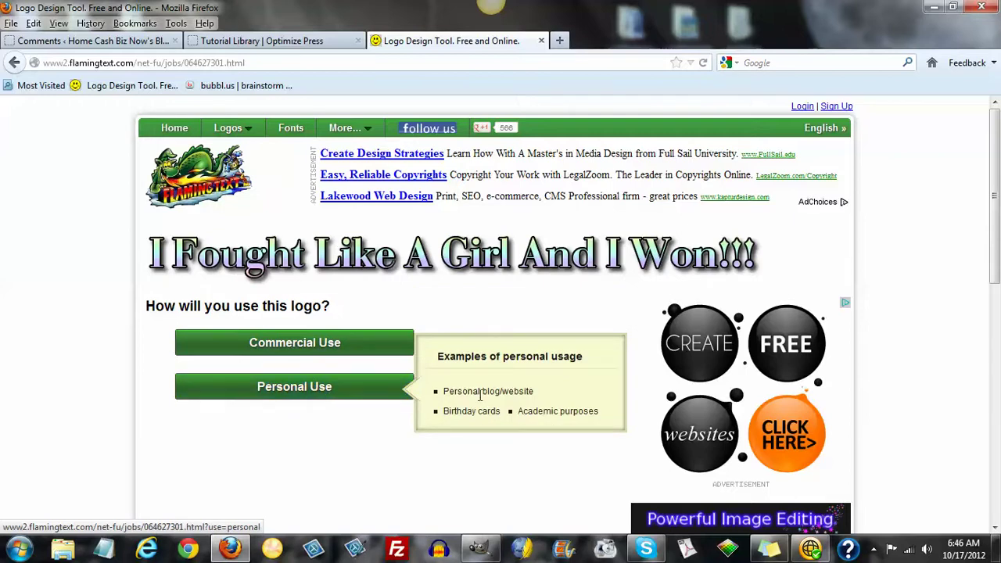
{"action": "left_click", "coordinate": [294, 391]}
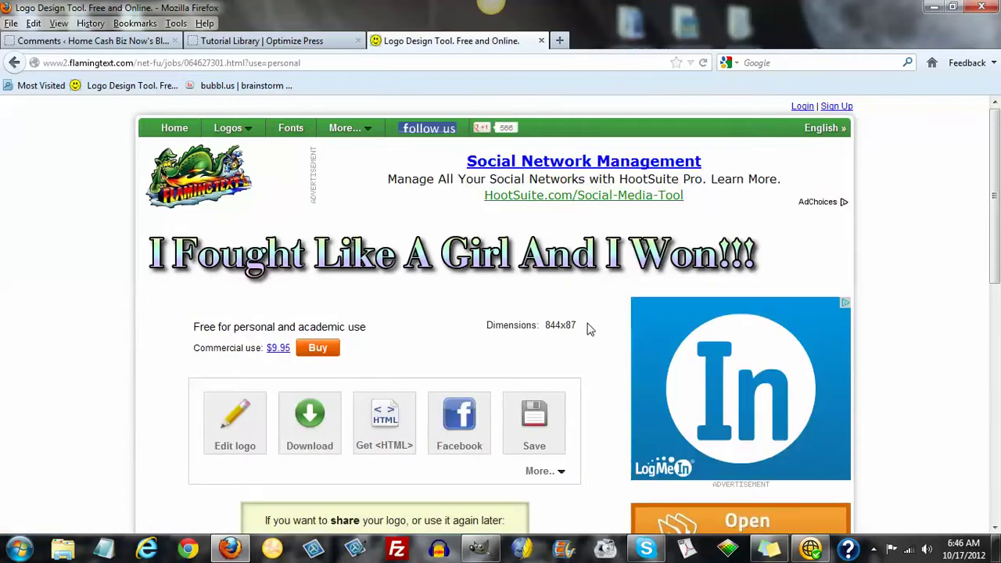
{"action": "scroll", "coordinate": [482, 382], "scroll_direction": "down", "scroll_amount": 1}
{"action": "scroll", "coordinate": [483, 382], "scroll_direction": "down", "scroll_amount": 2}
{"action": "left_click", "coordinate": [309, 351]}
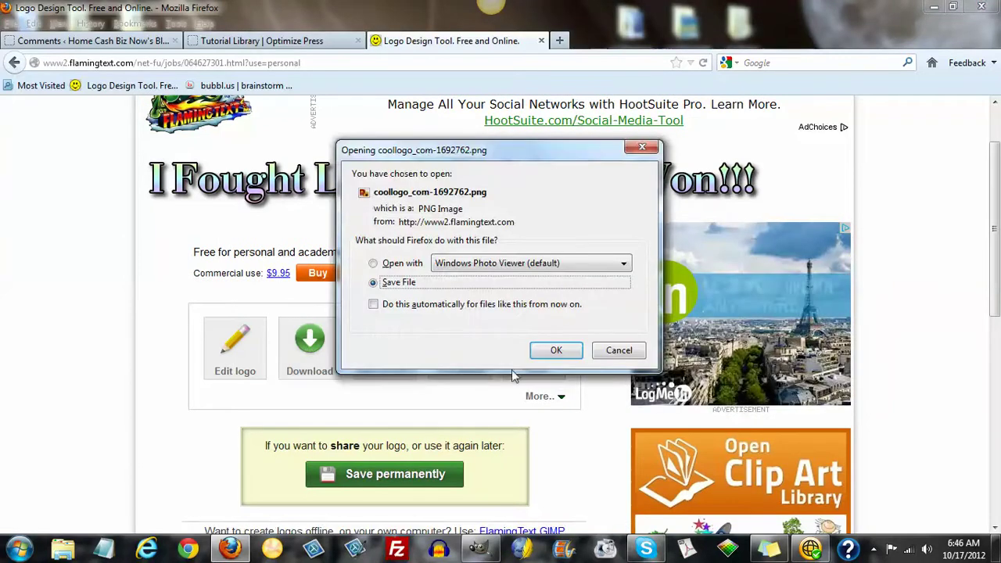
{"action": "left_click", "coordinate": [570, 356]}
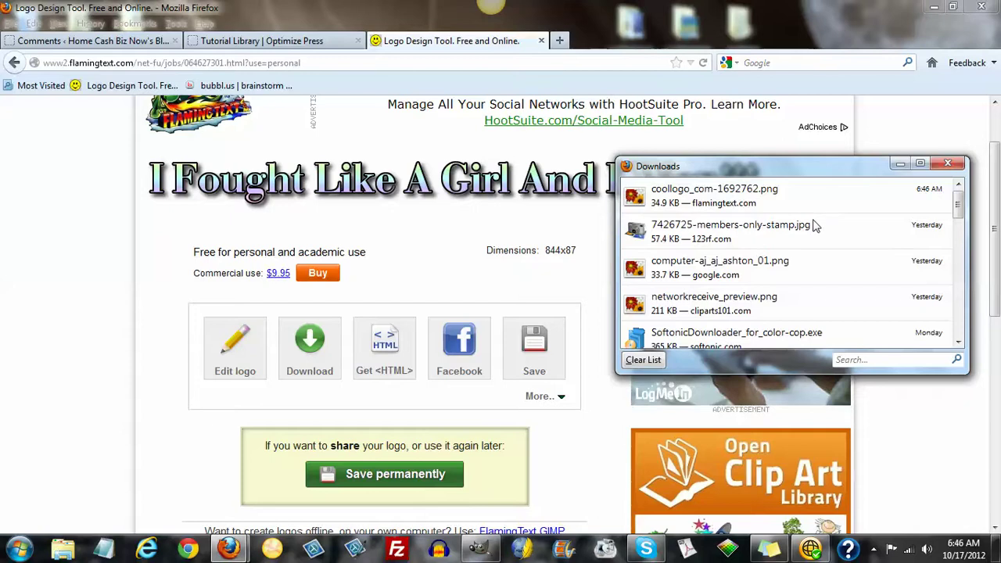
- Show the downloaded logo in its Downloads folder
{"action": "left_click", "coordinate": [808, 195]}
{"action": "right_click", "coordinate": [809, 194]}
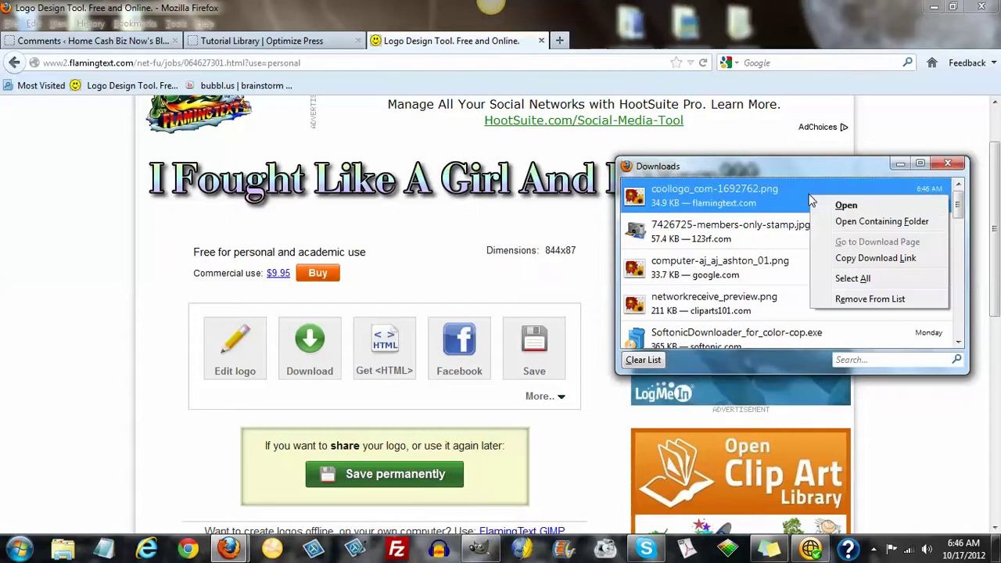
{"action": "left_click", "coordinate": [853, 222]}
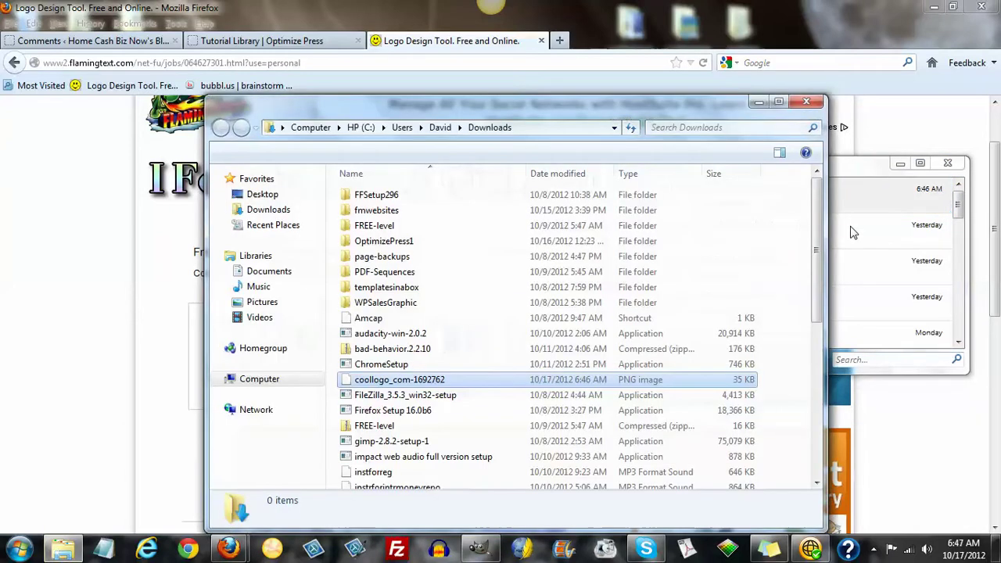
- Rename the downloaded logo file to breastcancerbanner
{"action": "left_click", "coordinate": [453, 382]}
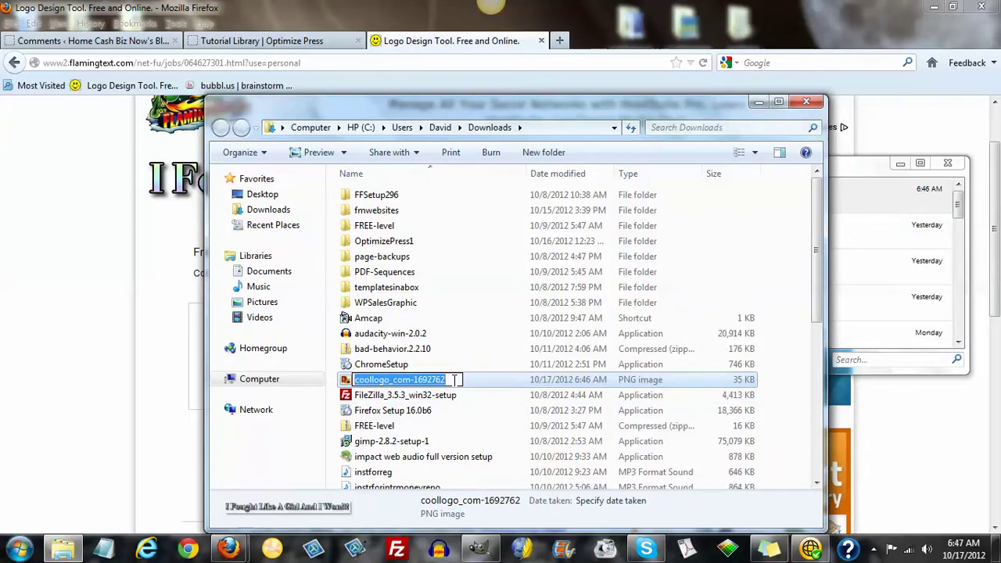
{"action": "type", "text": "breastca"}
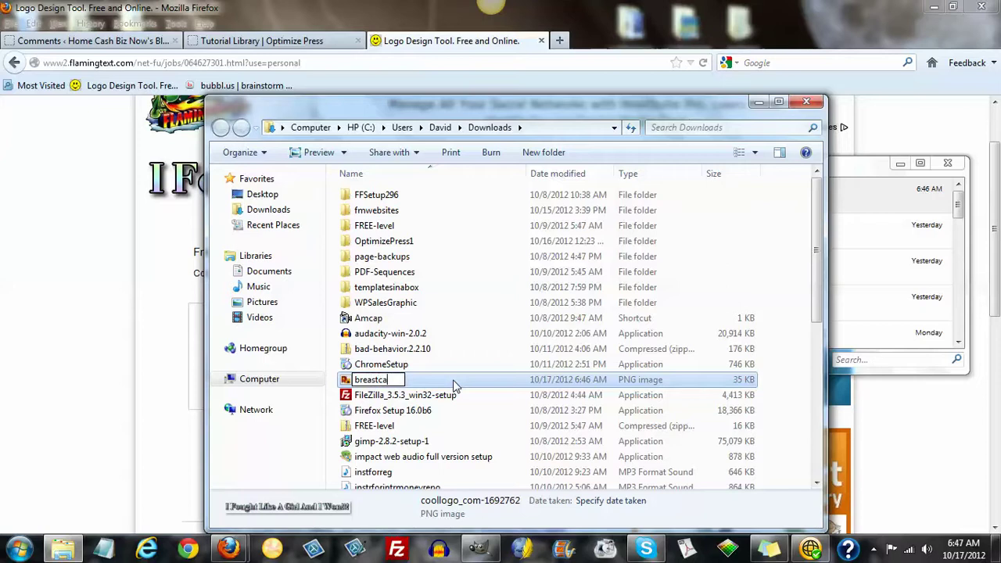
{"action": "type", "text": "ncerbanner"}
{"action": "key", "text": "Return"}
{"action": "left_click", "coordinate": [457, 381]}
- Move breastcancerbanner to the Desktop into the workimages folder, then close Explorer
{"action": "left_click", "coordinate": [456, 364]}
{"action": "left_click_drag", "start_coordinate": [458, 368], "coordinate": [260, 206]}
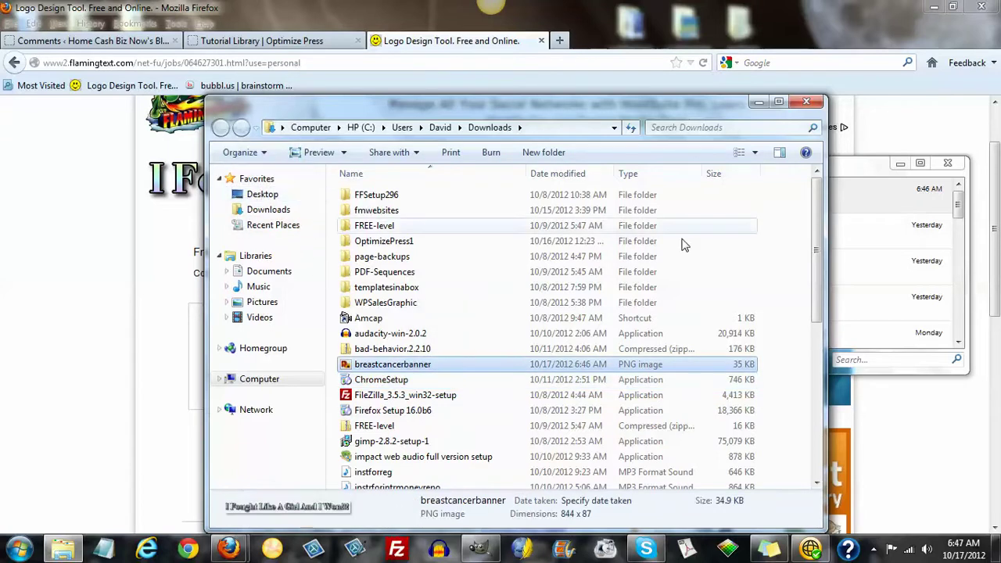
{"action": "left_click", "coordinate": [275, 198]}
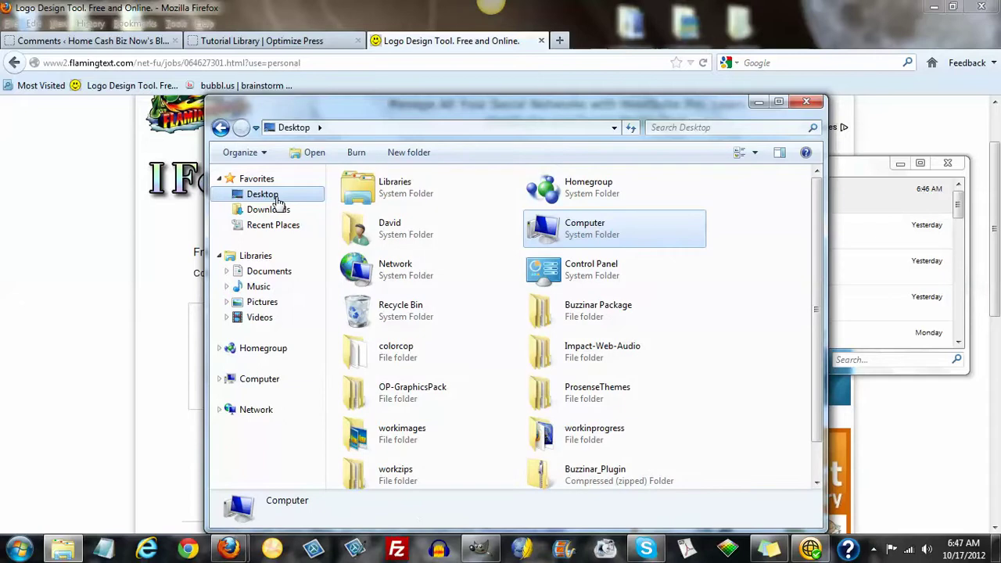
{"action": "left_click", "coordinate": [220, 128]}
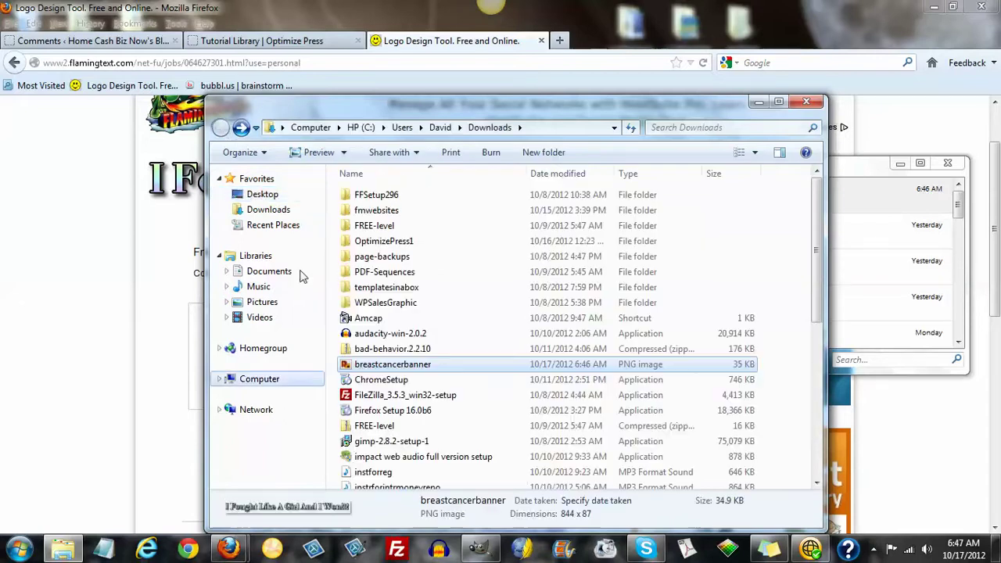
{"action": "left_click_drag", "start_coordinate": [313, 280], "coordinate": [291, 201]}
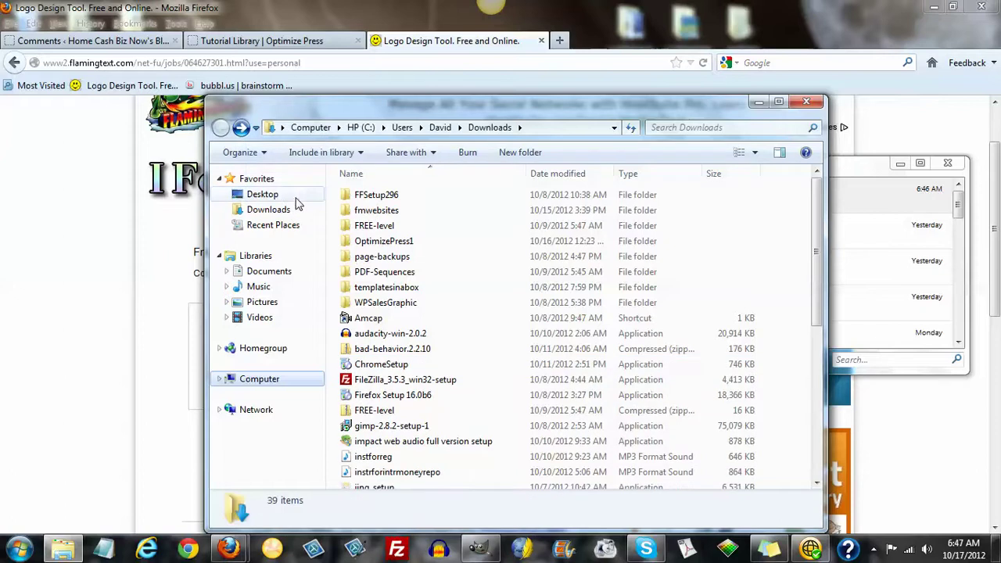
{"action": "left_click", "coordinate": [248, 196]}
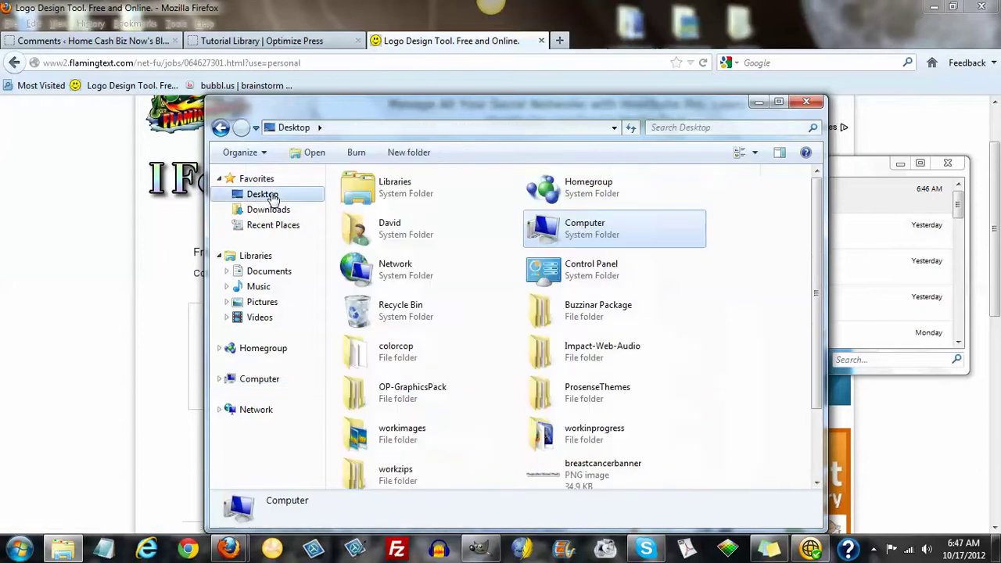
{"action": "left_click_drag", "start_coordinate": [602, 477], "coordinate": [411, 435]}
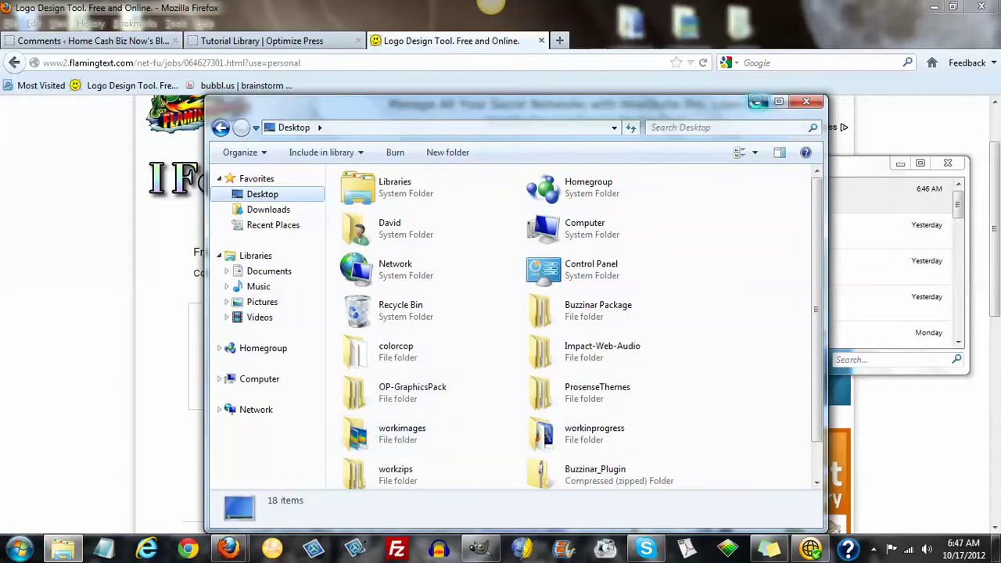
{"action": "left_click", "coordinate": [757, 101]}
{"action": "left_click", "coordinate": [948, 162]}
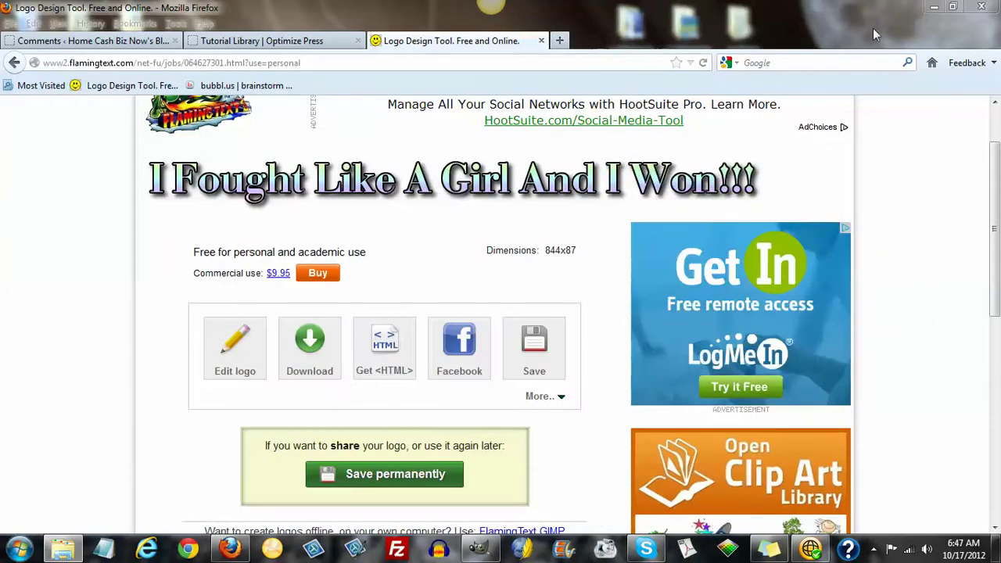
- Bring GIMP's header image forward, enlarge its window and zoom to 400%
{"action": "left_click", "coordinate": [936, 9]}
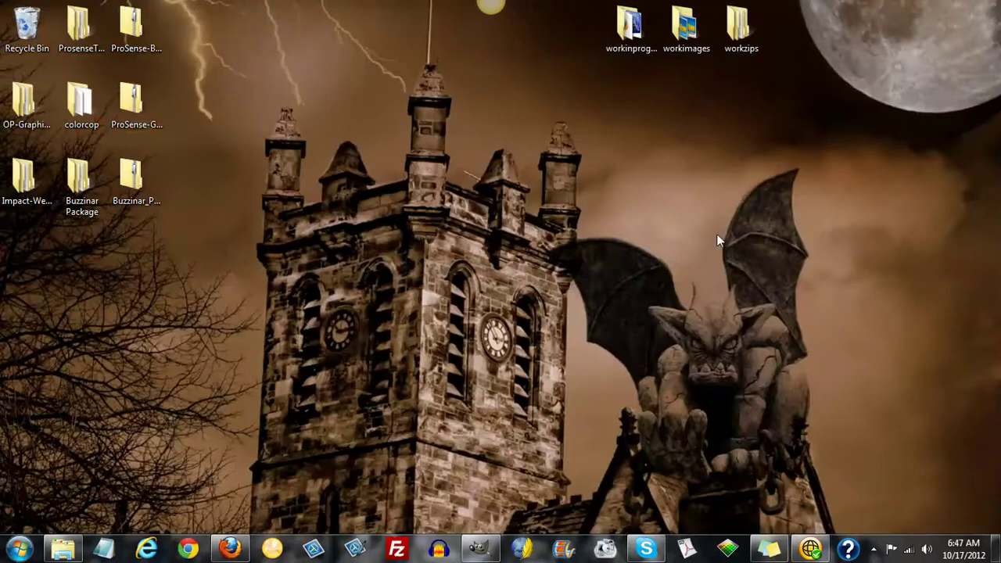
{"action": "left_click", "coordinate": [481, 550]}
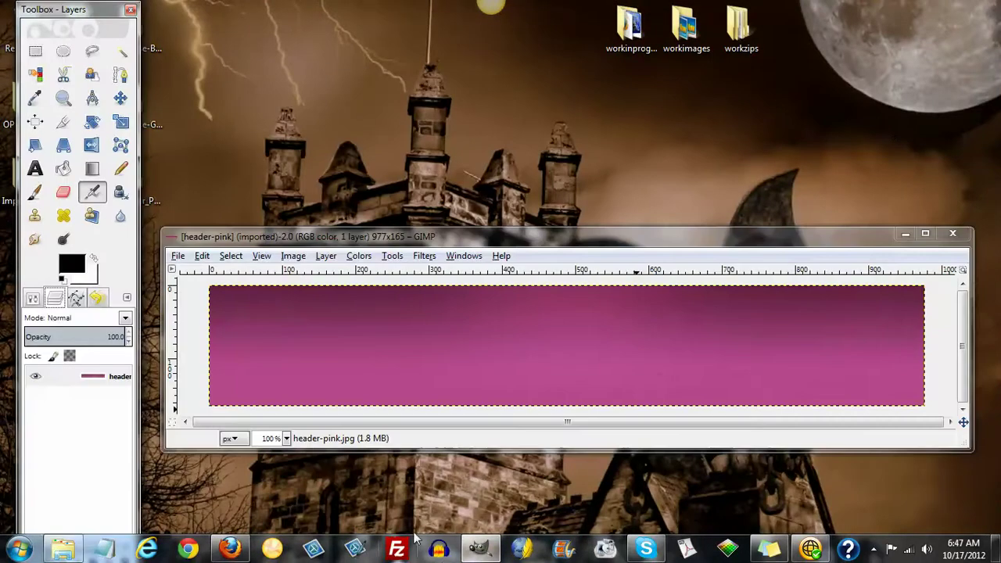
{"action": "left_click_drag", "start_coordinate": [569, 229], "coordinate": [570, 73]}
{"action": "left_click_drag", "start_coordinate": [568, 448], "coordinate": [569, 501]}
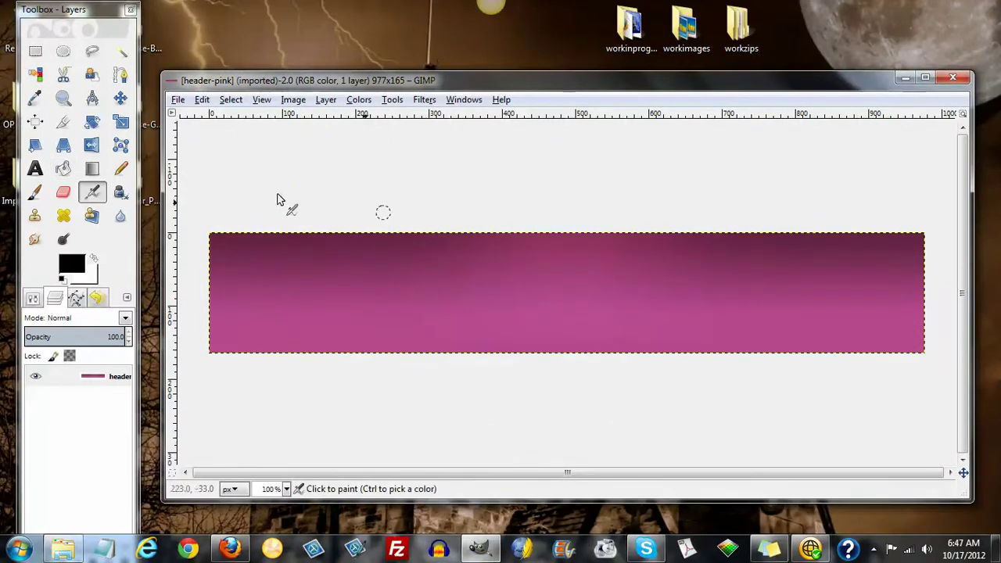
{"action": "left_click", "coordinate": [261, 101]}
{"action": "mouse_move", "coordinate": [294, 153]}
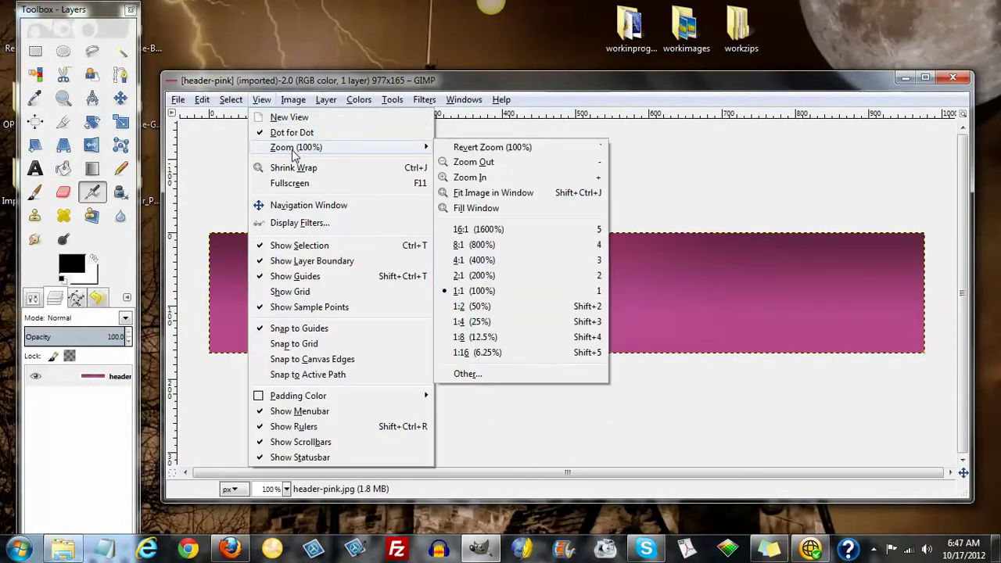
{"action": "left_click", "coordinate": [494, 261]}
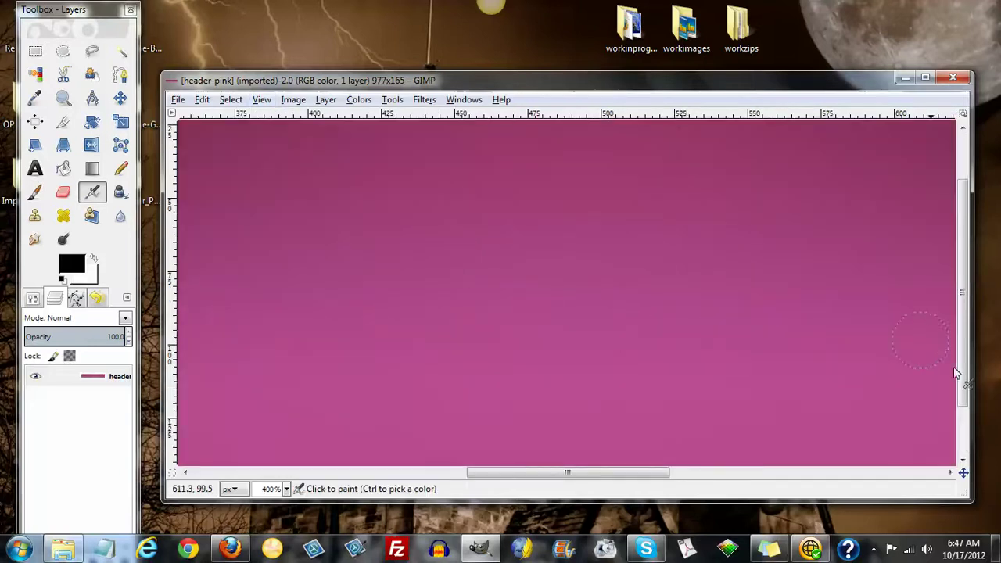
{"action": "scroll", "coordinate": [962, 371], "scroll_direction": "up", "scroll_amount": 3}
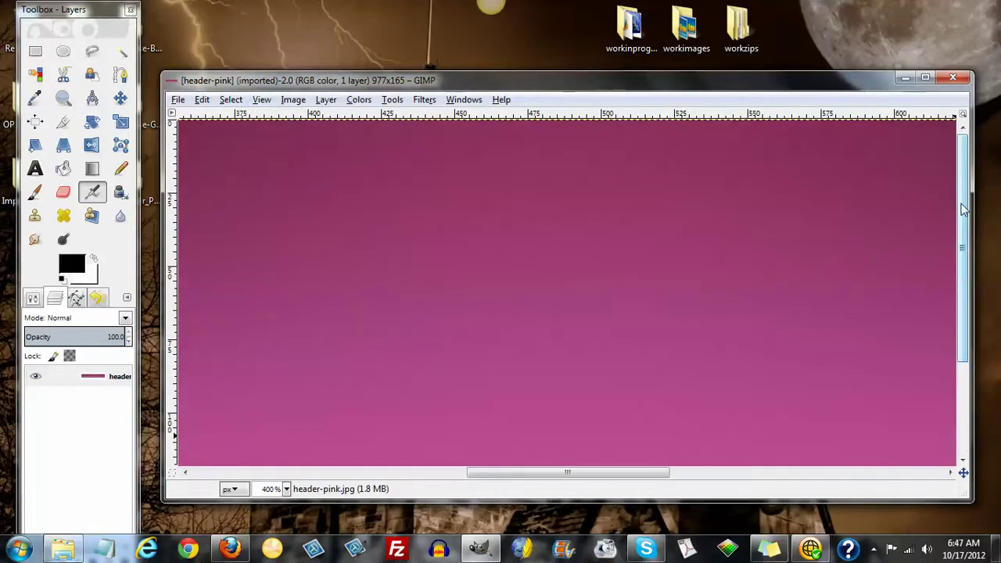
{"action": "left_click", "coordinate": [596, 460]}
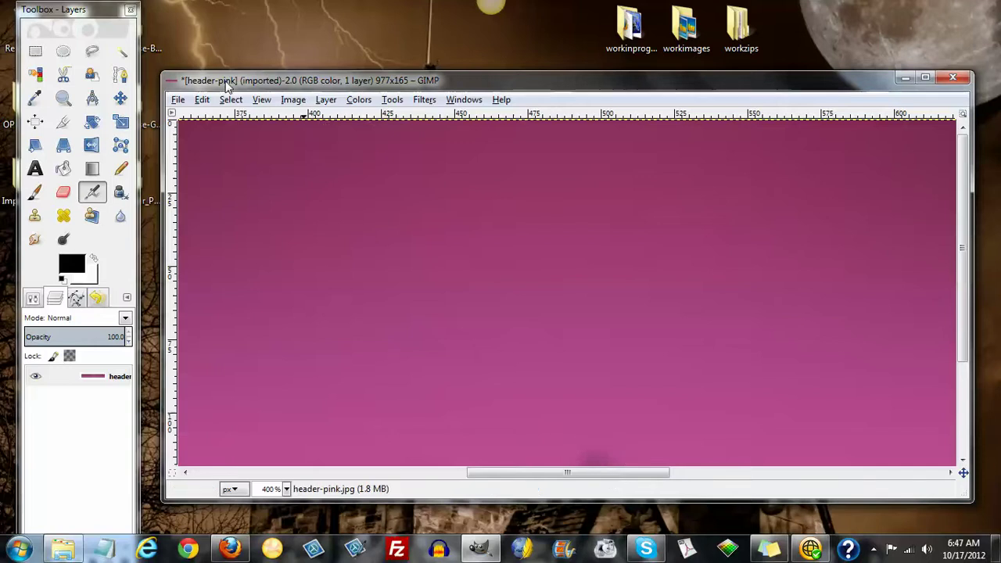
- Undo the stray airbrush dab and revert the view to 100% zoom
{"action": "left_click", "coordinate": [201, 101]}
{"action": "left_click", "coordinate": [226, 117]}
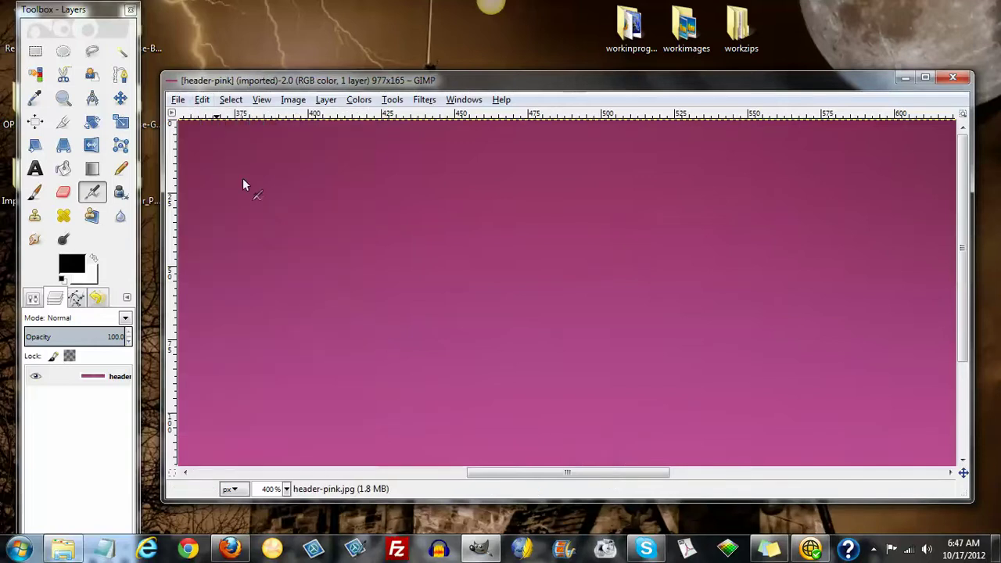
{"action": "left_click_drag", "start_coordinate": [588, 477], "coordinate": [944, 479]}
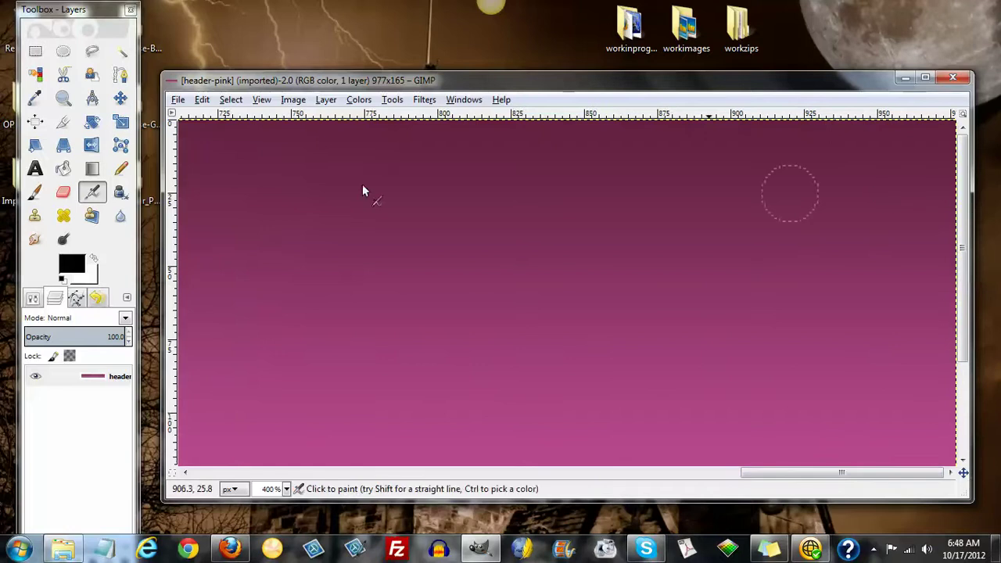
{"action": "left_click", "coordinate": [263, 100]}
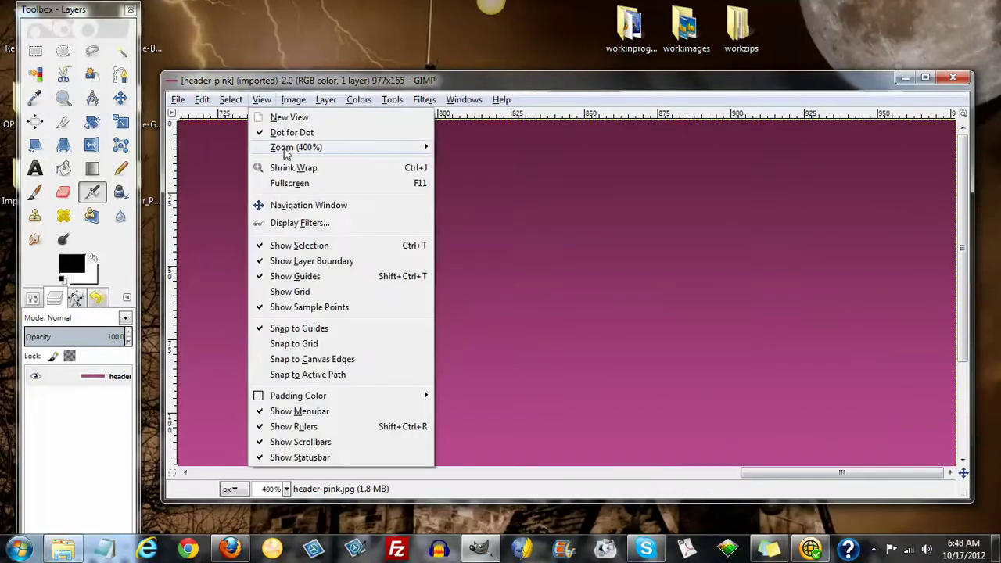
{"action": "mouse_move", "coordinate": [301, 149]}
{"action": "left_click", "coordinate": [472, 151]}
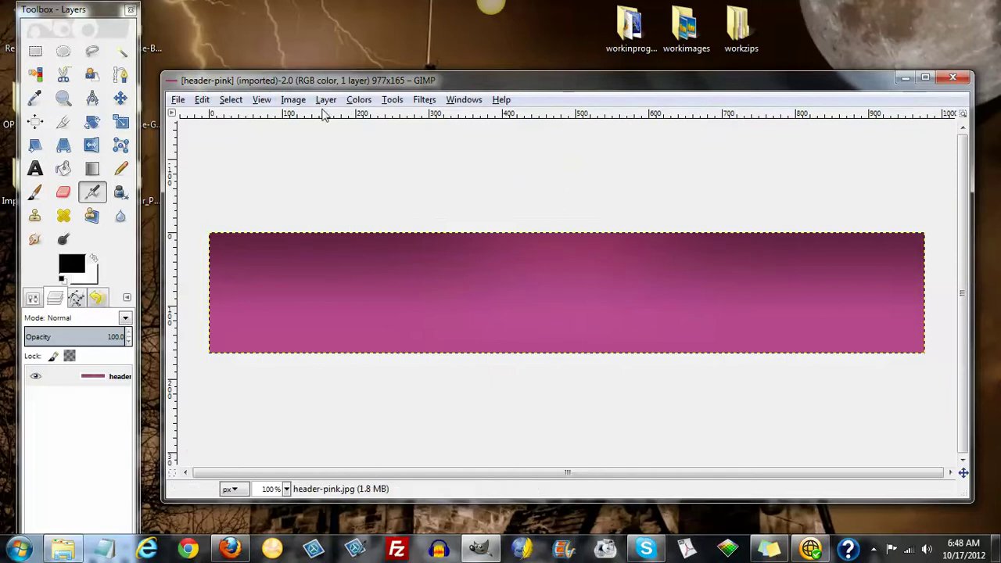
- Create a transparent-fill 977×165 layer named Layer and make it the active layer
{"action": "left_click", "coordinate": [326, 100]}
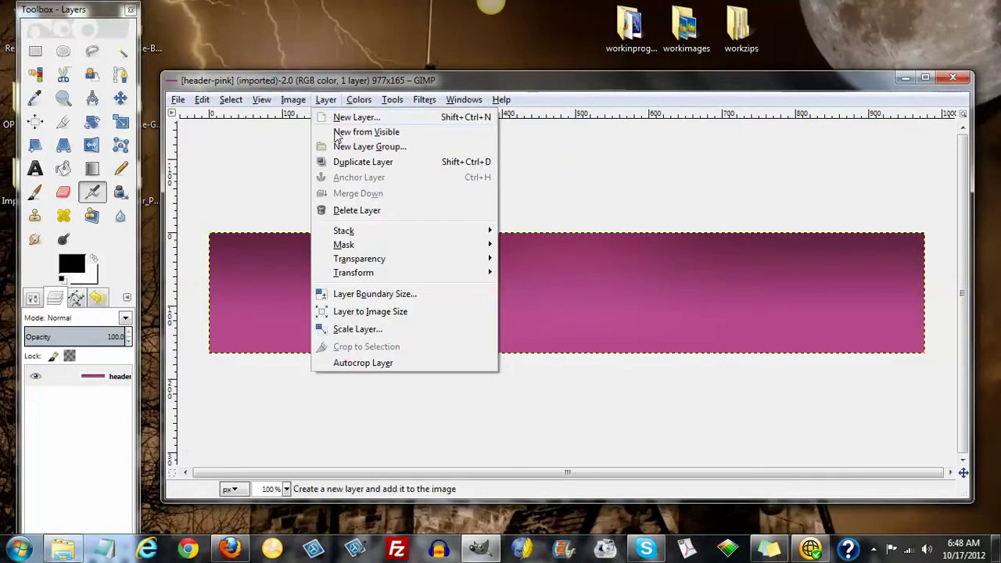
{"action": "left_click", "coordinate": [340, 122]}
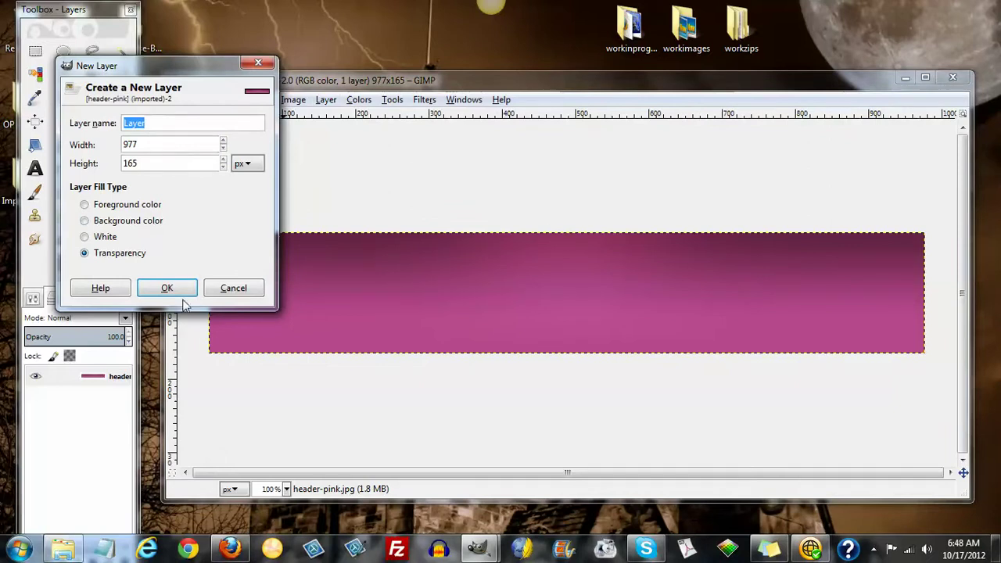
{"action": "left_click", "coordinate": [175, 297]}
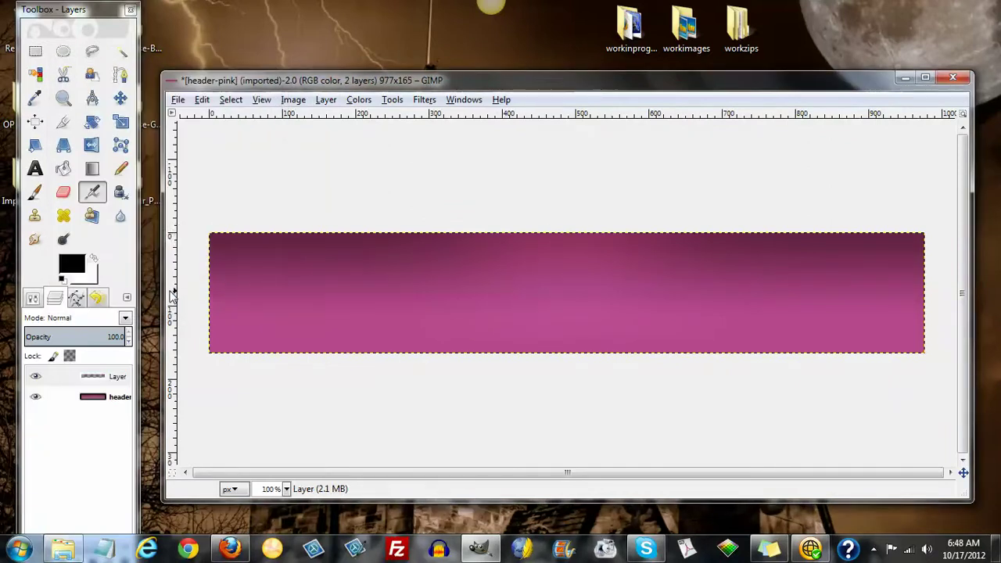
{"action": "left_click", "coordinate": [47, 378]}
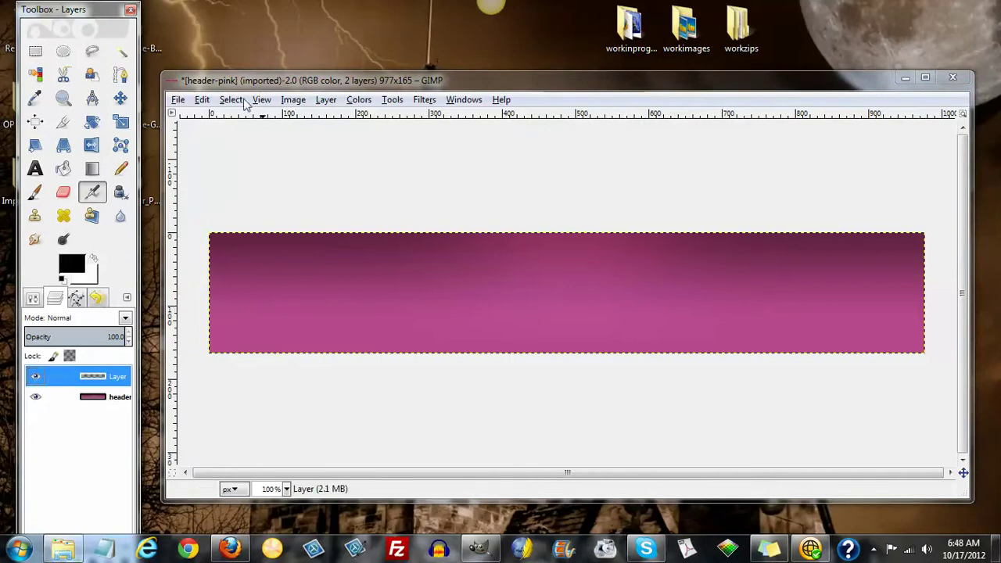
- Open breastcancerbanner.png from Desktop/workimages as a new layer on the header
{"action": "left_click", "coordinate": [178, 100]}
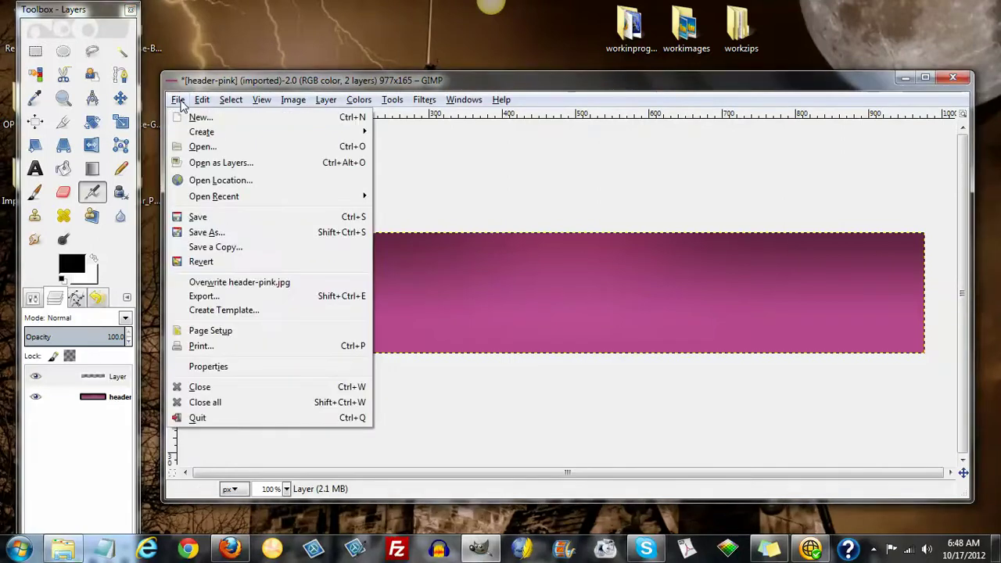
{"action": "left_click", "coordinate": [205, 164]}
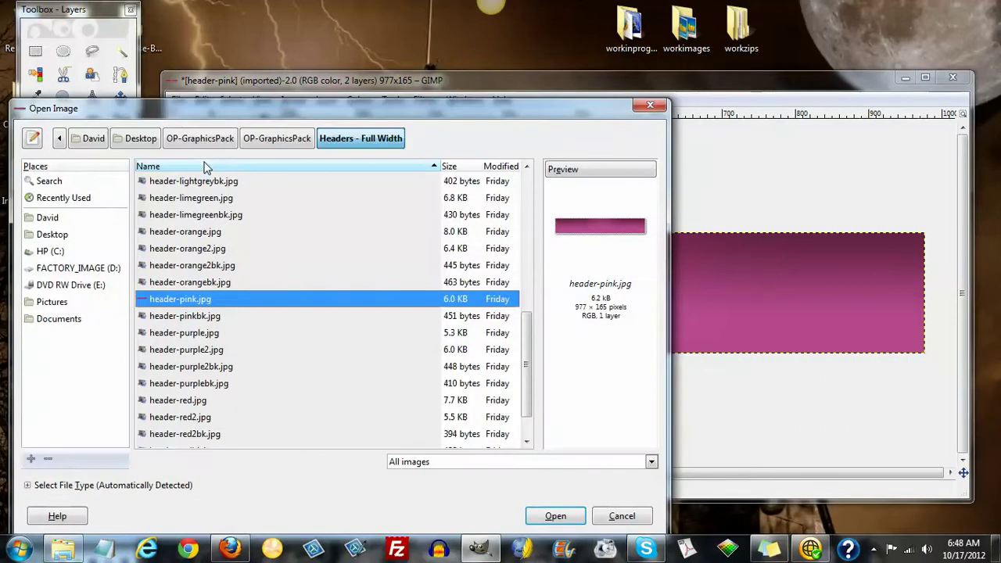
{"action": "left_click", "coordinate": [55, 235]}
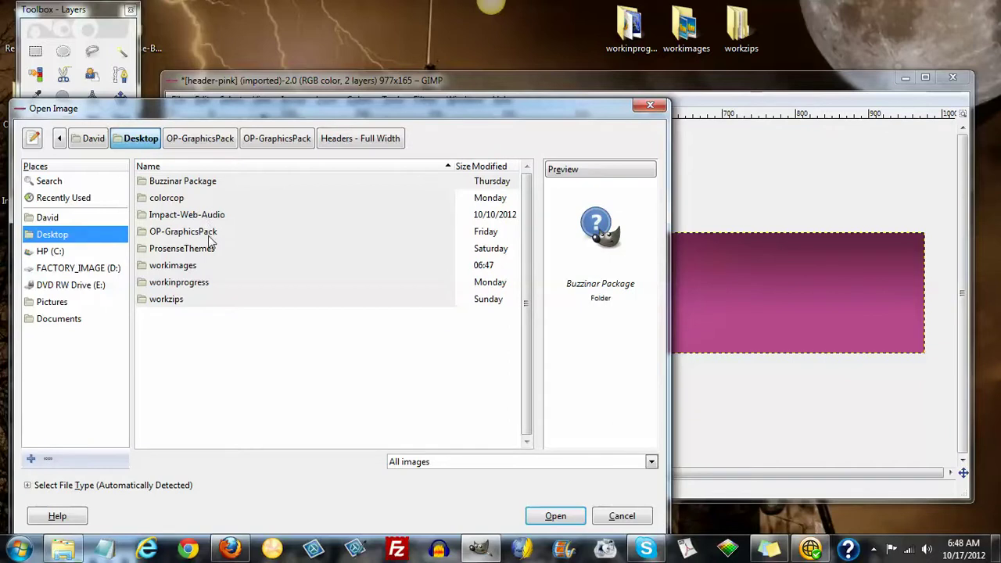
{"action": "left_click", "coordinate": [185, 269]}
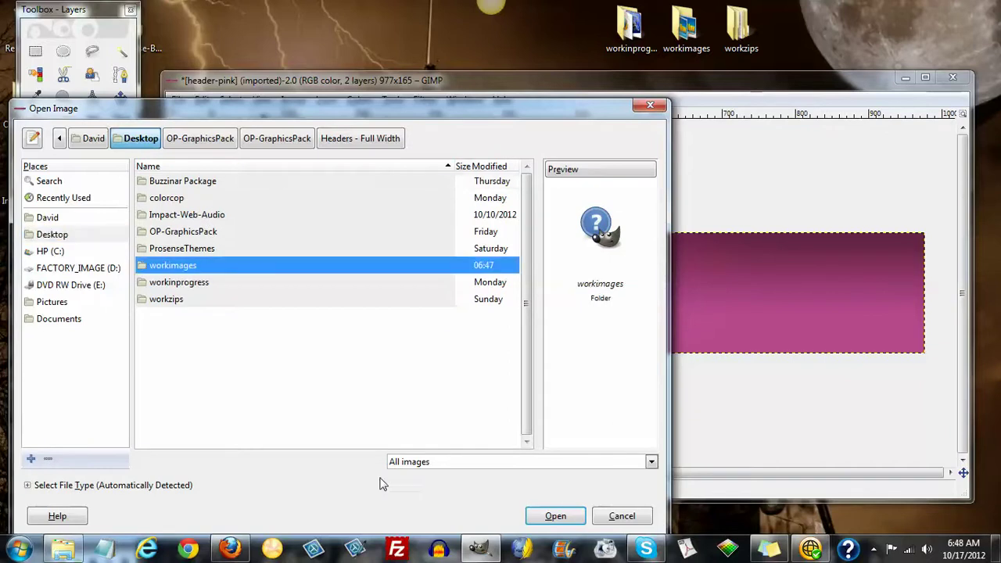
{"action": "left_click", "coordinate": [529, 519]}
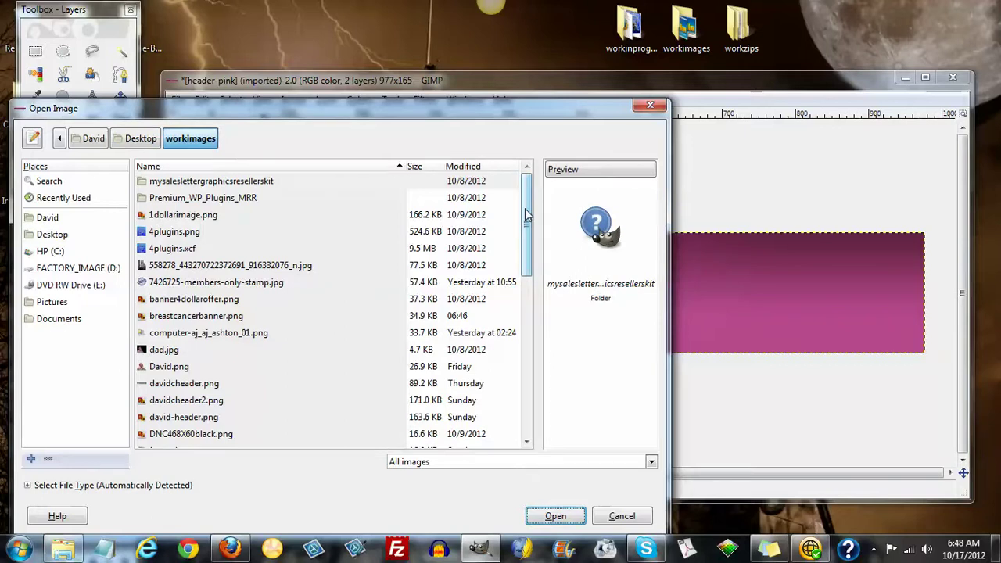
{"action": "scroll", "coordinate": [301, 288], "scroll_direction": "down", "scroll_amount": 1}
{"action": "left_click", "coordinate": [197, 307]}
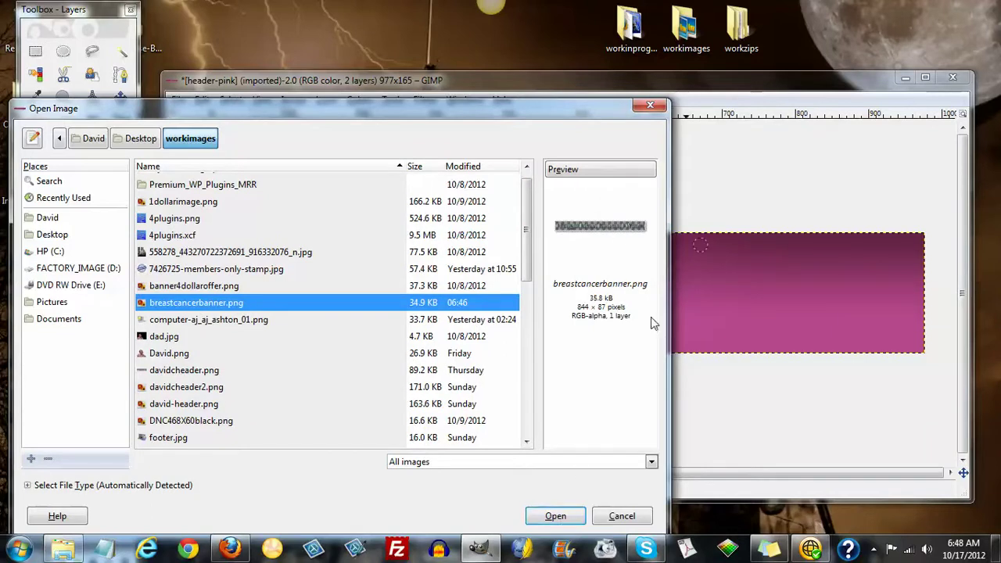
{"action": "left_click", "coordinate": [566, 518]}
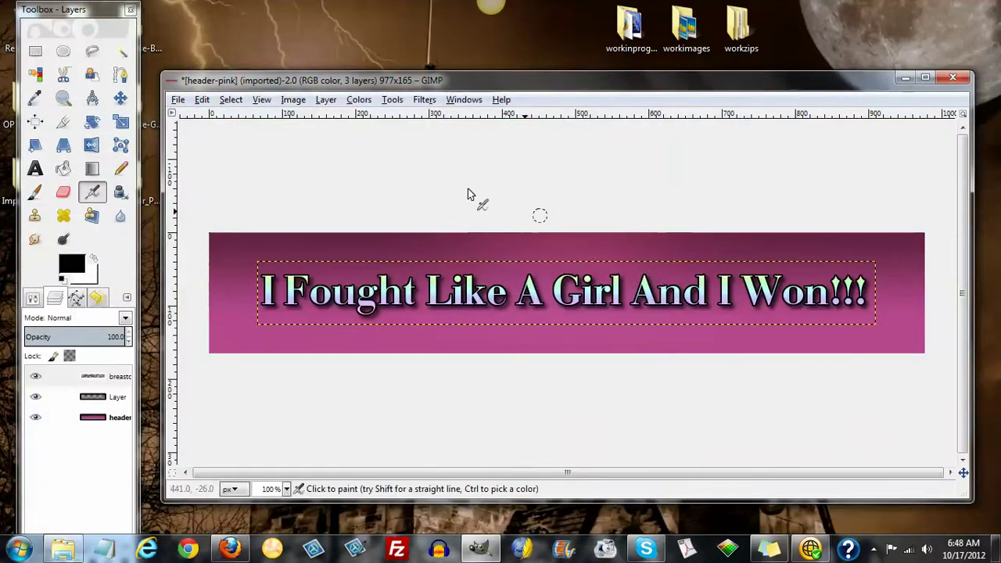
- Shift the banner text layer up and to the right with the Move tool
{"action": "left_click", "coordinate": [120, 98]}
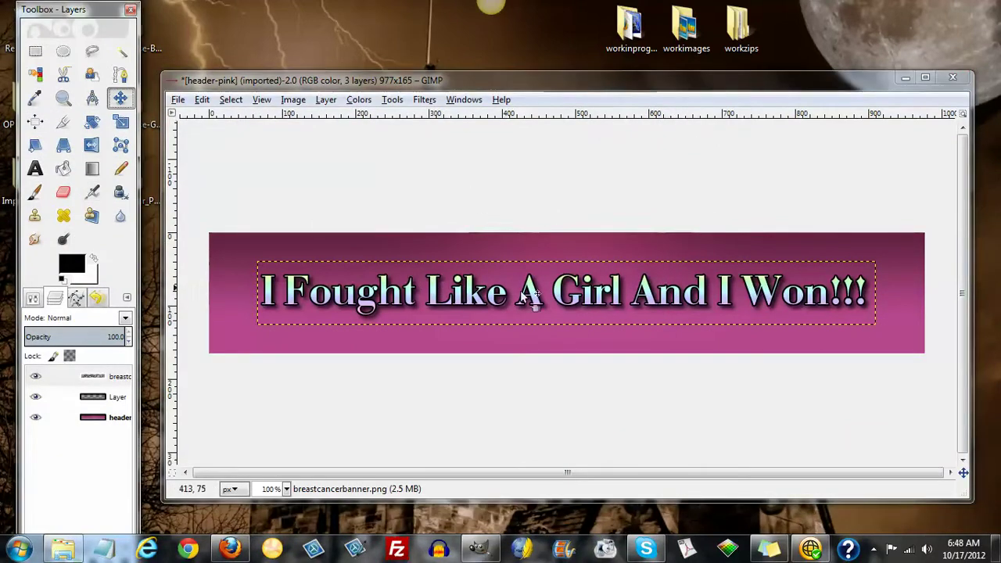
{"action": "left_click_drag", "start_coordinate": [537, 305], "coordinate": [573, 286]}
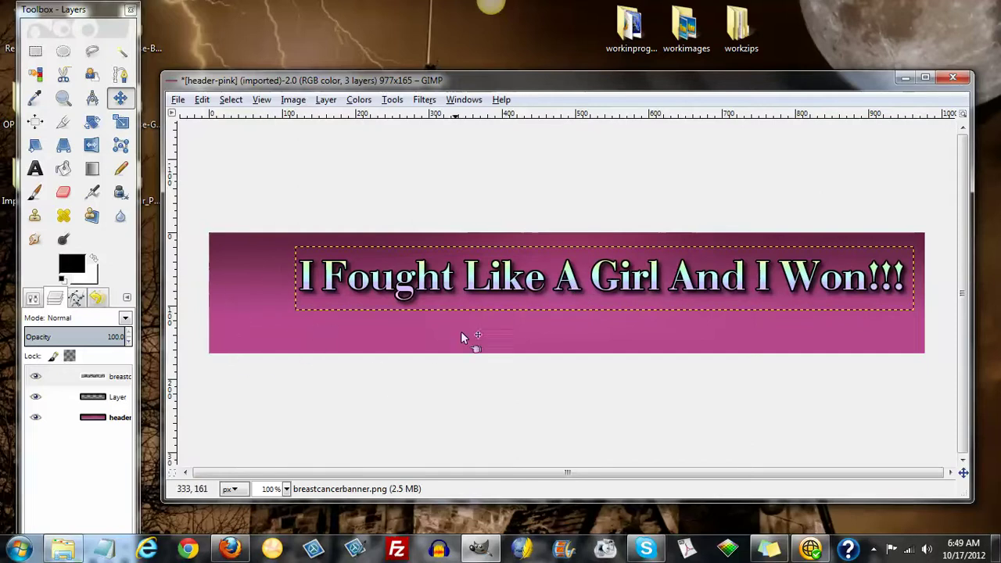
{"action": "left_click", "coordinate": [229, 549]}
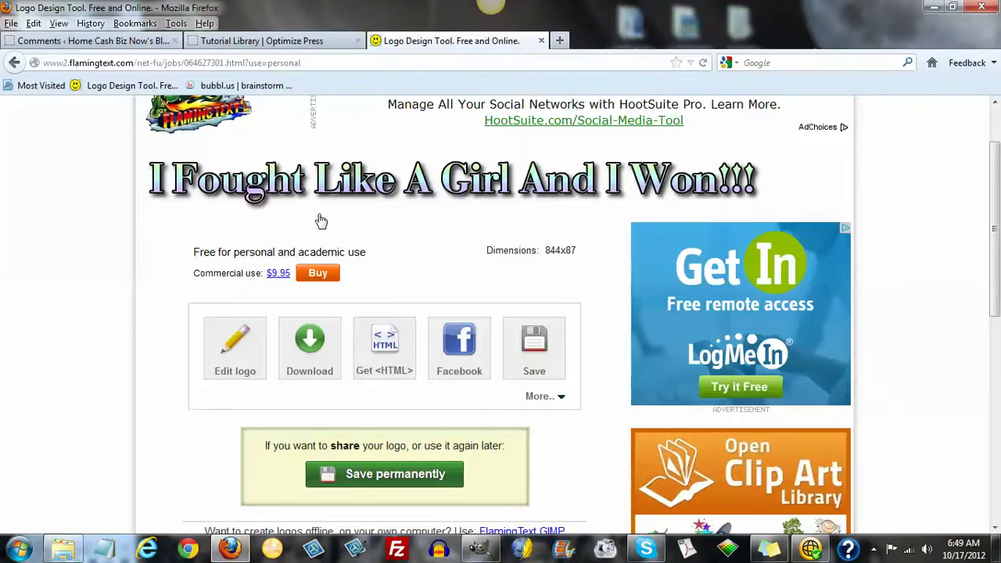
- Edit the logo in FlamingText, replacing its text with 'By' plus the author's name
{"action": "left_click", "coordinate": [233, 375]}
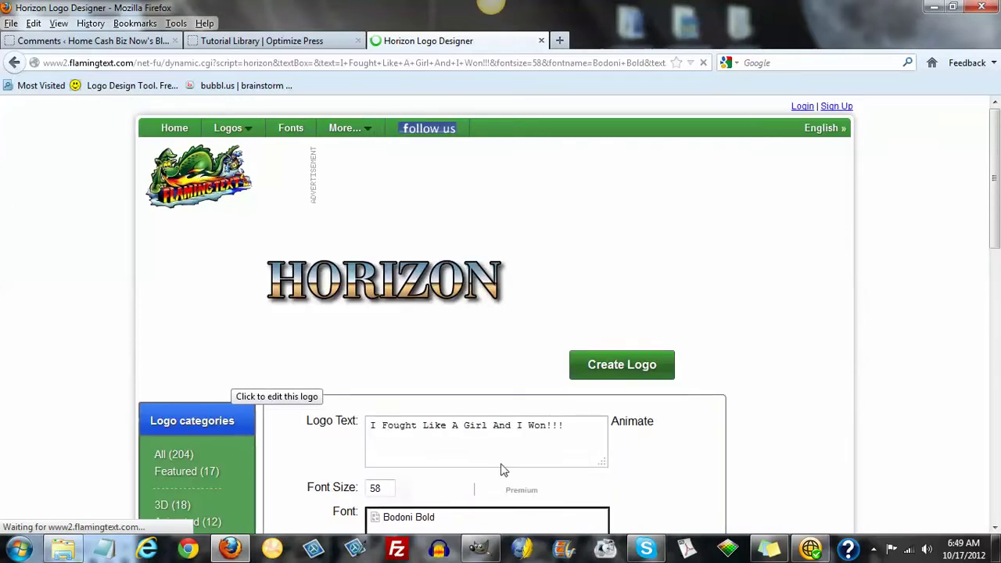
{"action": "left_click", "coordinate": [585, 425]}
{"action": "triple_click", "coordinate": [488, 425]}
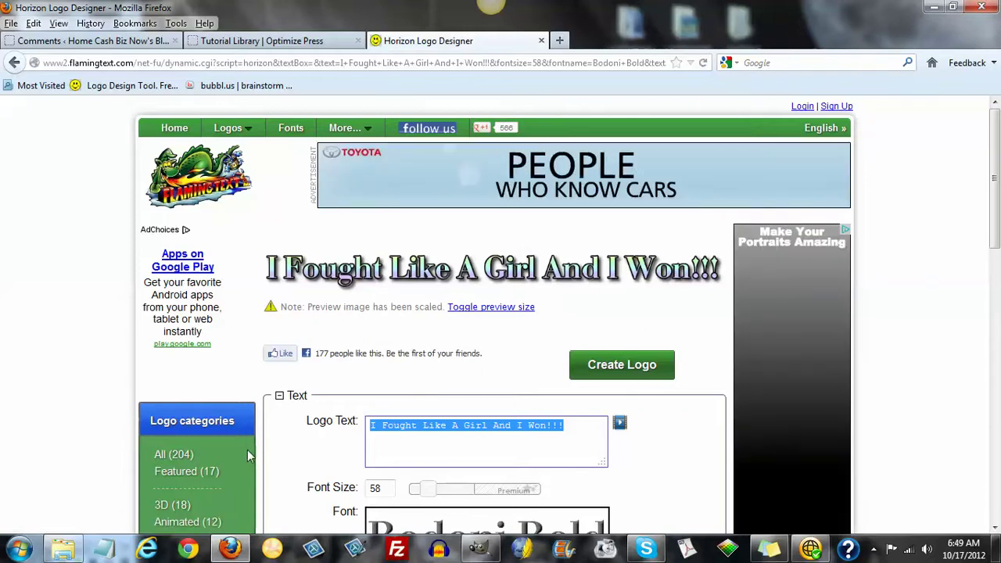
{"action": "left_click", "coordinate": [490, 308]}
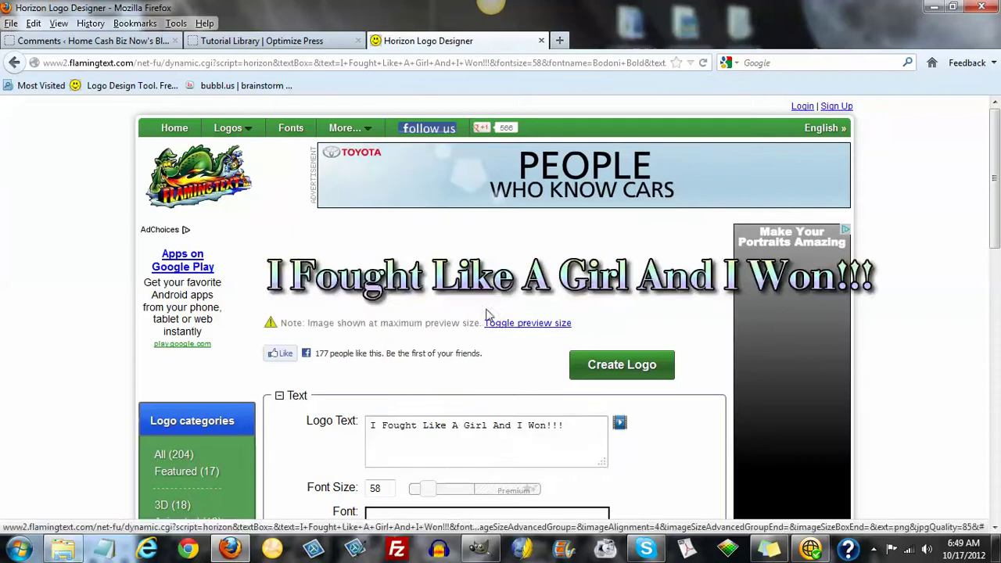
{"action": "triple_click", "coordinate": [572, 423]}
{"action": "left_click", "coordinate": [408, 429]}
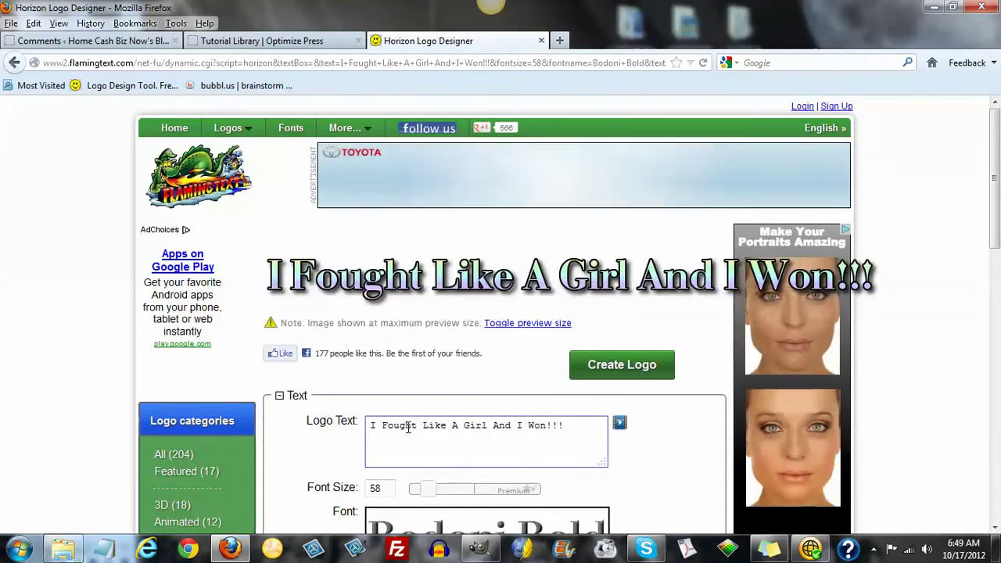
{"action": "left_click_drag", "start_coordinate": [563, 426], "coordinate": [367, 429]}
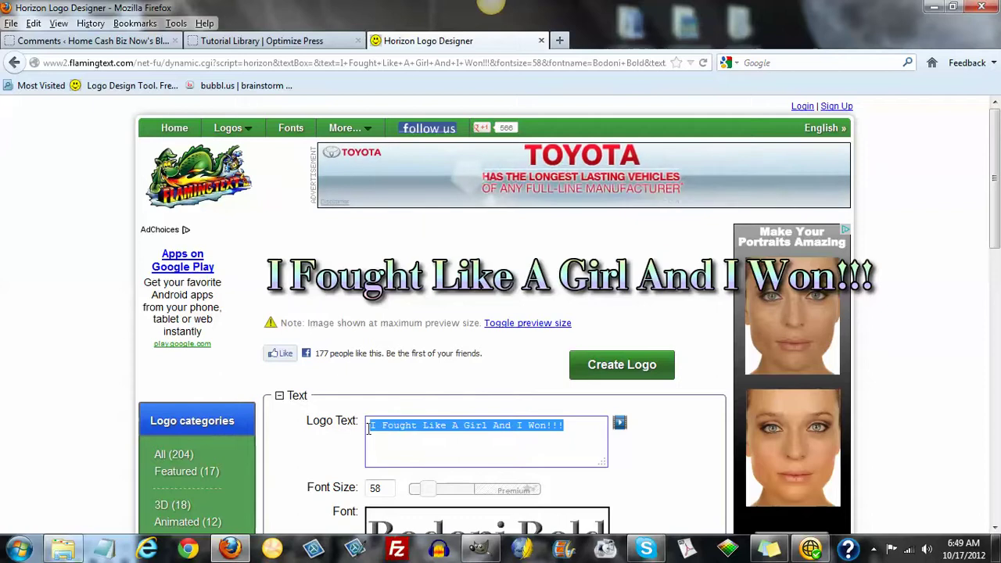
{"action": "key", "text": "BackSpace"}
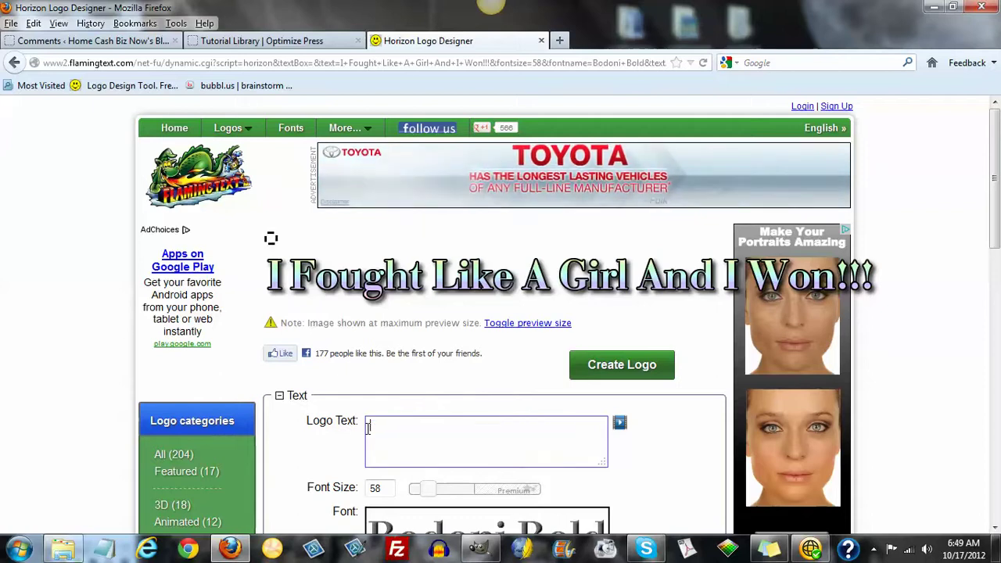
{"action": "type", "text": "By "}
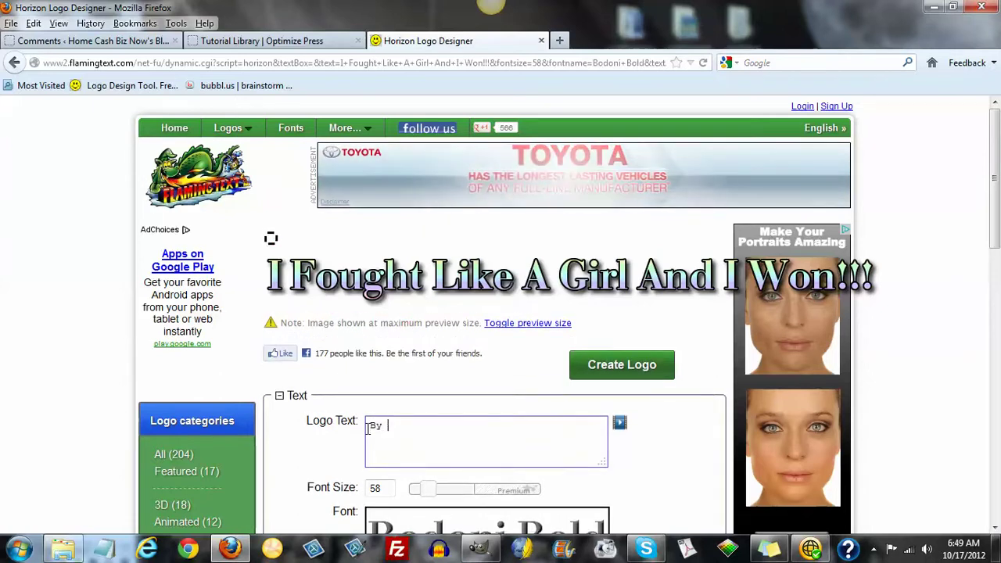
{"action": "type", "text": "Cirdy "}
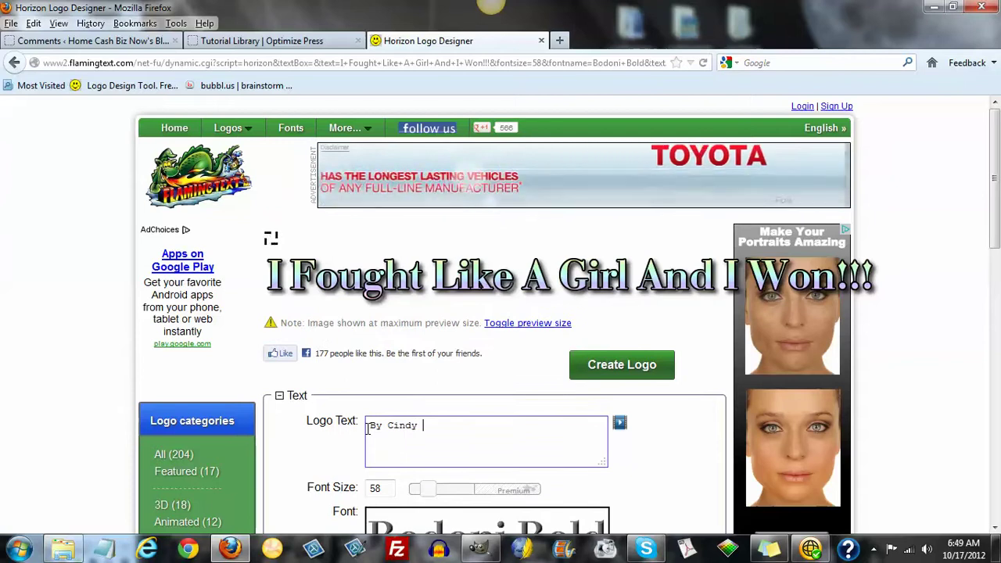
{"action": "type", "text": "Eequignot"}
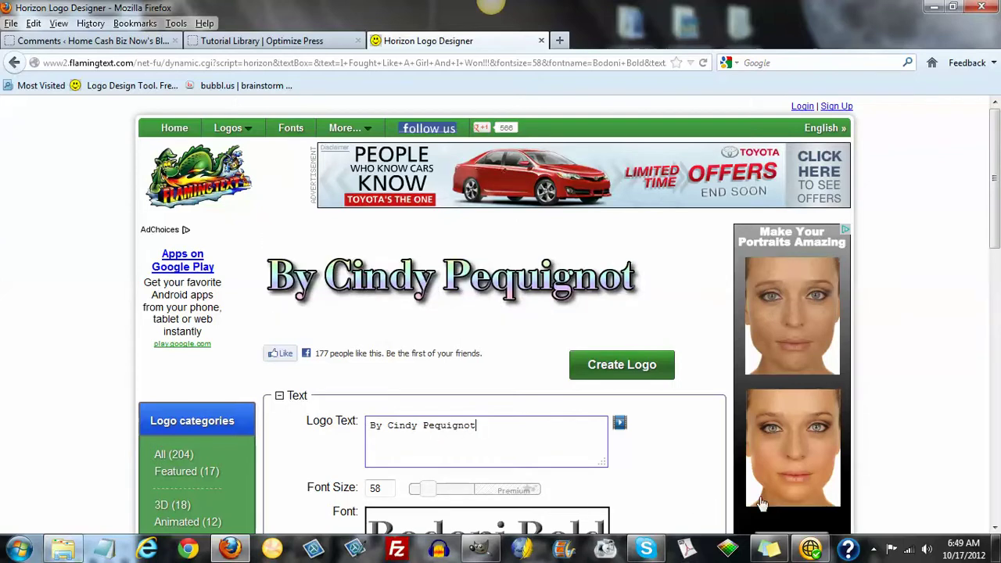
- Set the byline logo's font size to 49 and create the logo
{"action": "left_click", "coordinate": [430, 491]}
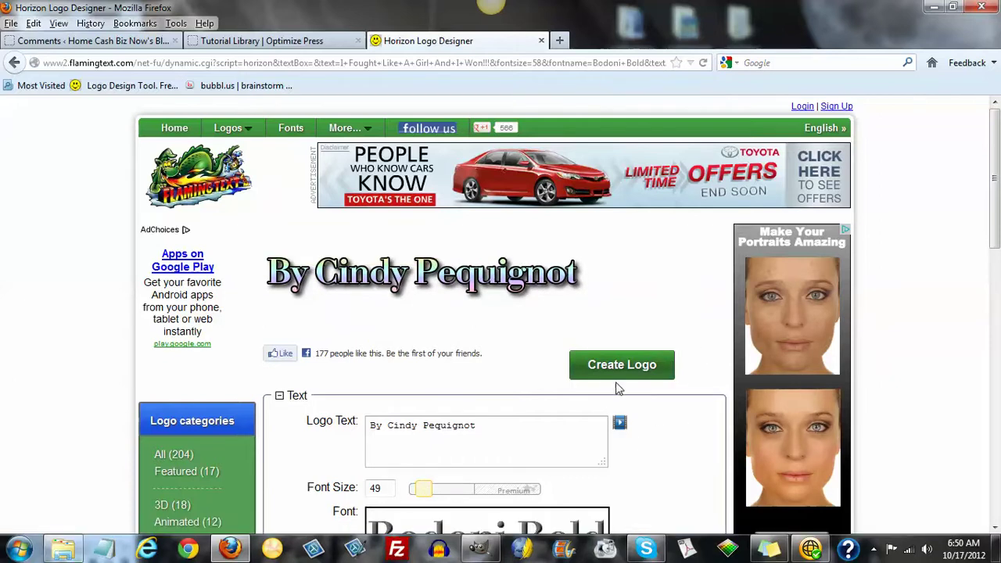
{"action": "scroll", "coordinate": [614, 448], "scroll_direction": "down", "scroll_amount": 7}
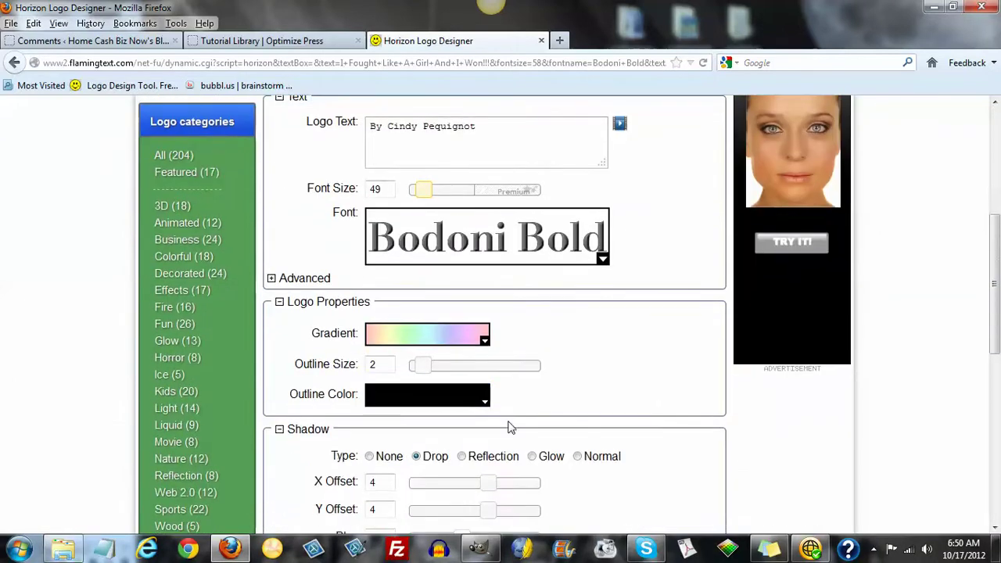
{"action": "scroll", "coordinate": [376, 418], "scroll_direction": "down", "scroll_amount": 5}
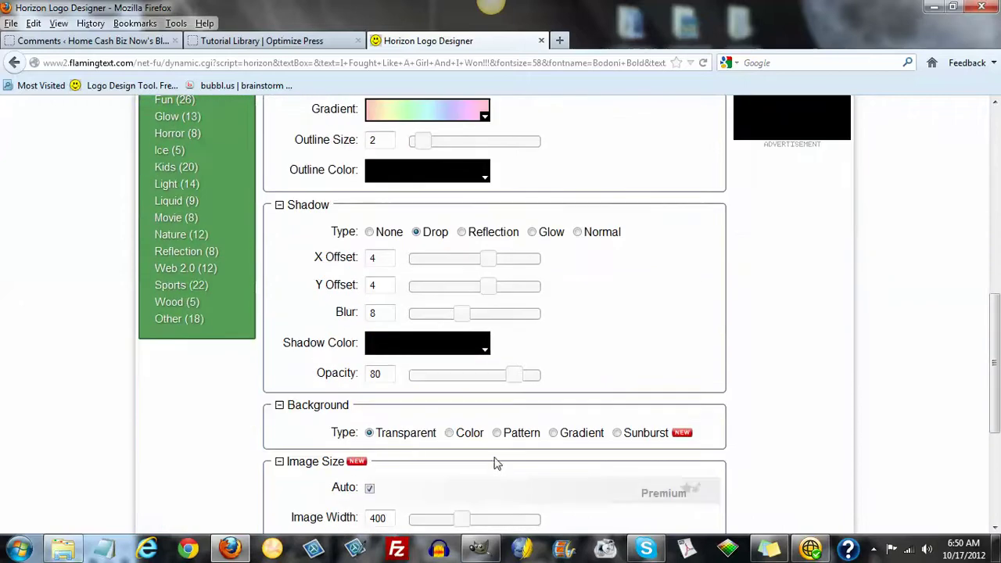
{"action": "scroll", "coordinate": [415, 449], "scroll_direction": "down", "scroll_amount": 5}
{"action": "left_click", "coordinate": [343, 383]}
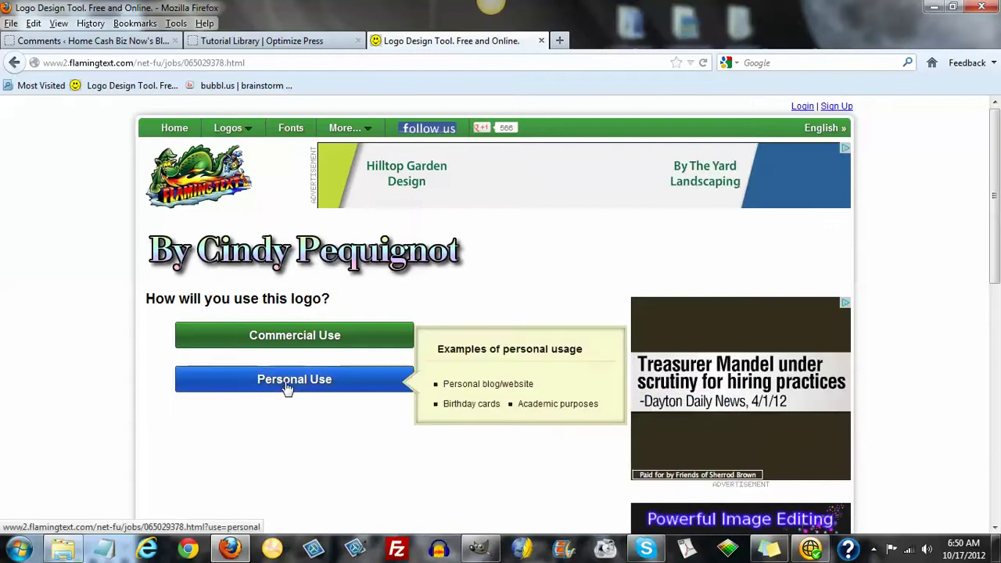
- Download the byline logo for personal use as coollogo_com-2675912346.png
{"action": "left_click", "coordinate": [284, 384]}
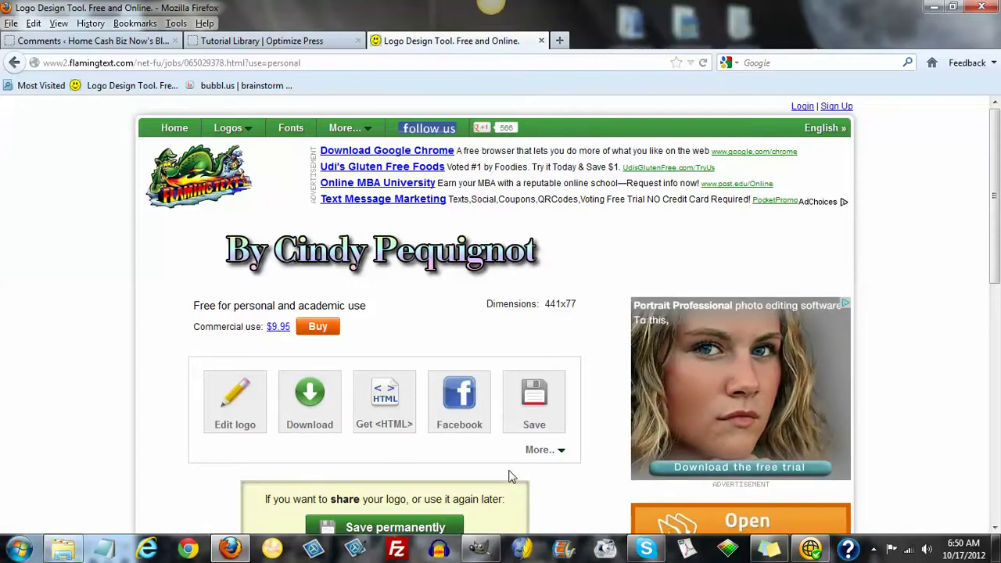
{"action": "left_click", "coordinate": [301, 407]}
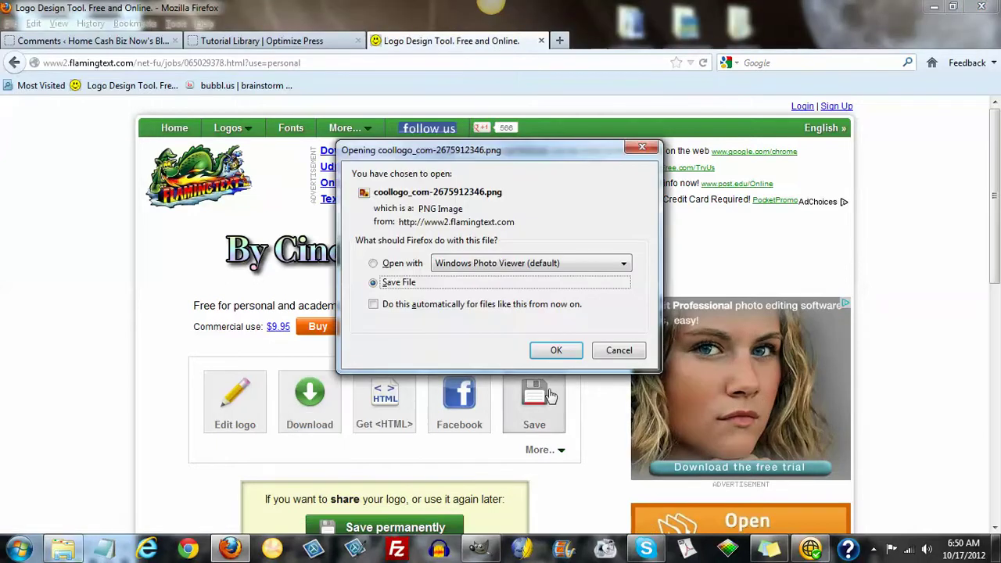
{"action": "left_click", "coordinate": [556, 350]}
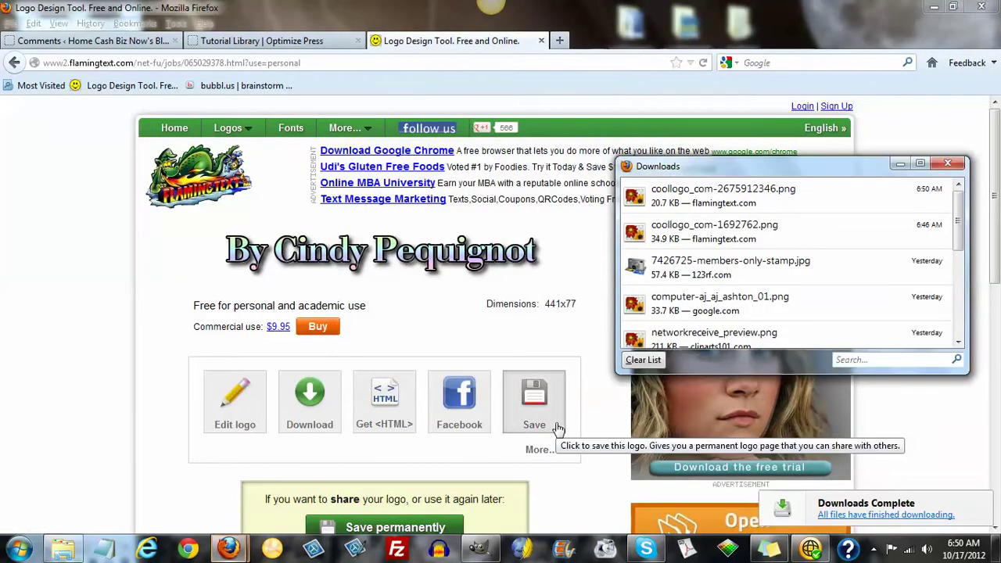
{"action": "left_click", "coordinate": [843, 190]}
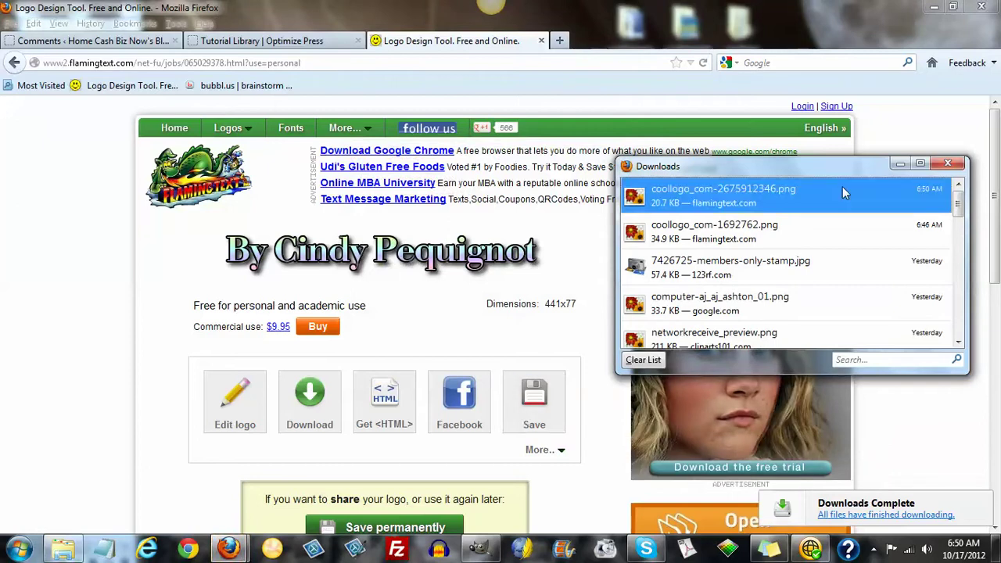
- Open the download's folder and rename the logo PNG to a short byline name
{"action": "right_click", "coordinate": [842, 188]}
{"action": "left_click", "coordinate": [868, 213]}
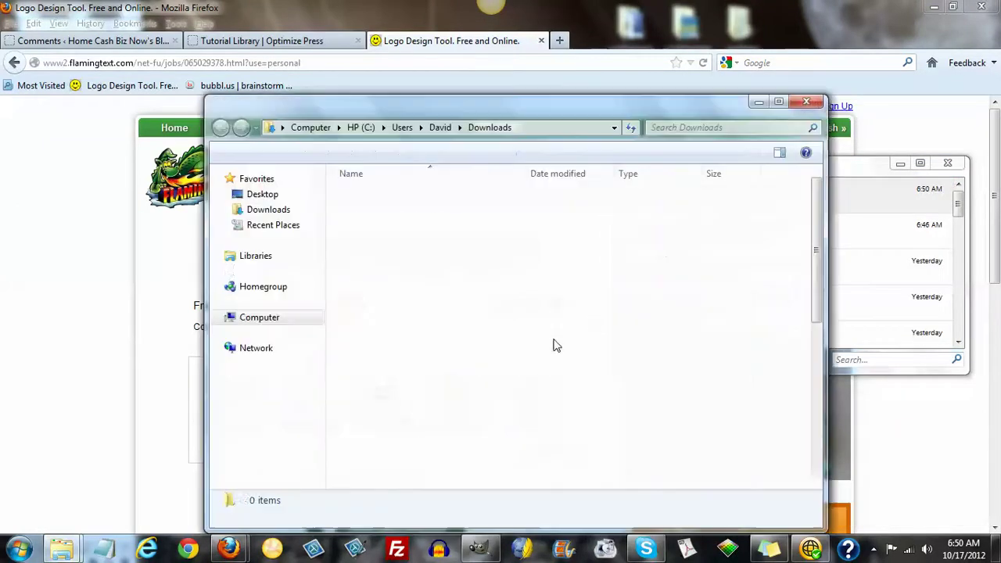
{"action": "left_click", "coordinate": [449, 383]}
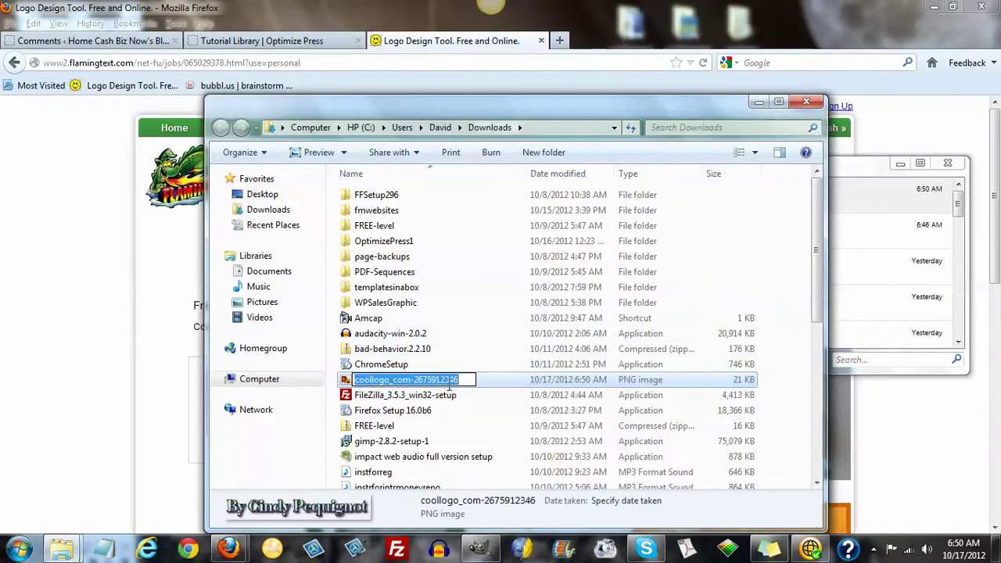
{"action": "type", "text": "bycindy"}
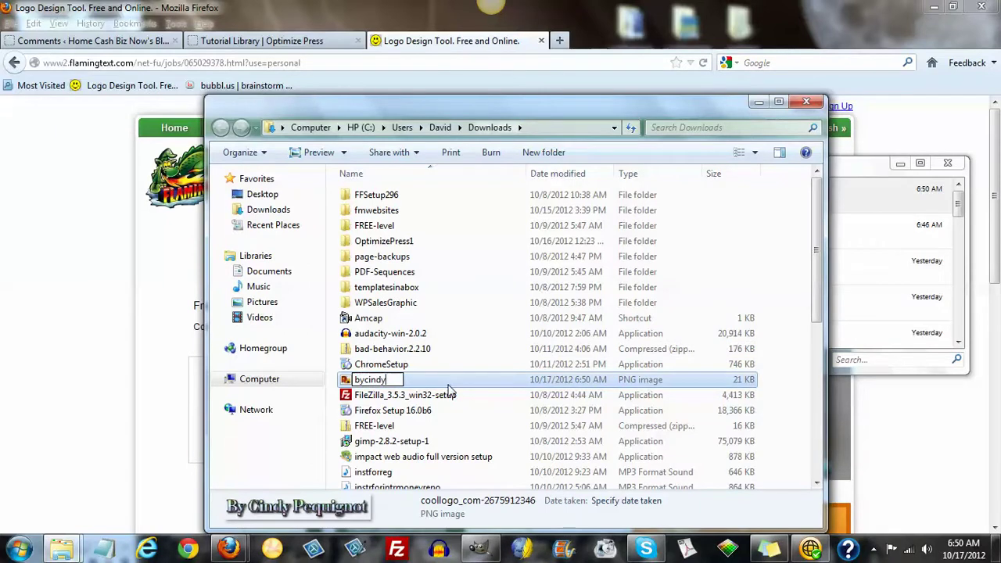
{"action": "key", "text": "Return"}
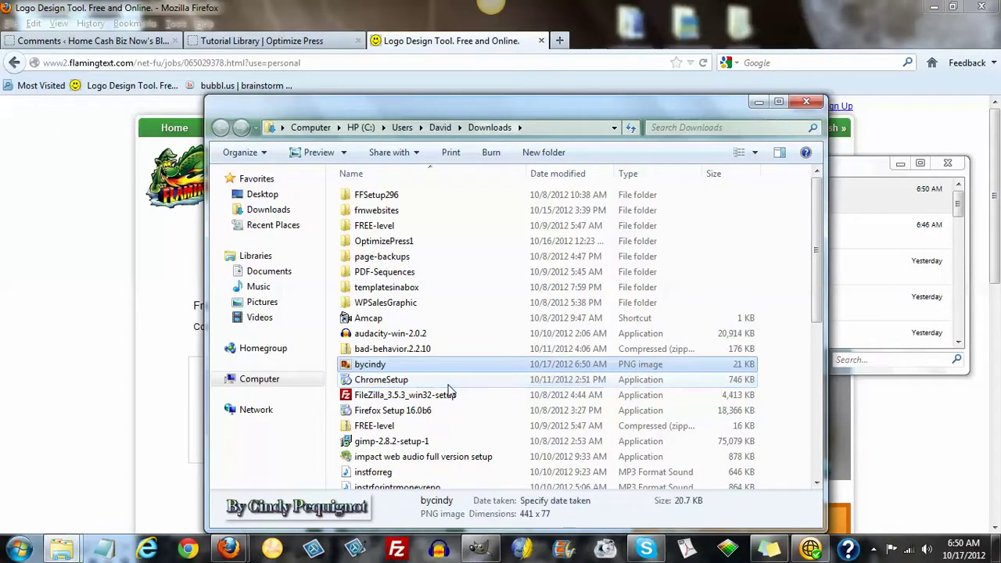
- Move the renamed logo into Desktop's workimages folder and close Explorer
{"action": "left_click_drag", "start_coordinate": [463, 371], "coordinate": [304, 197]}
{"action": "left_click", "coordinate": [304, 196]}
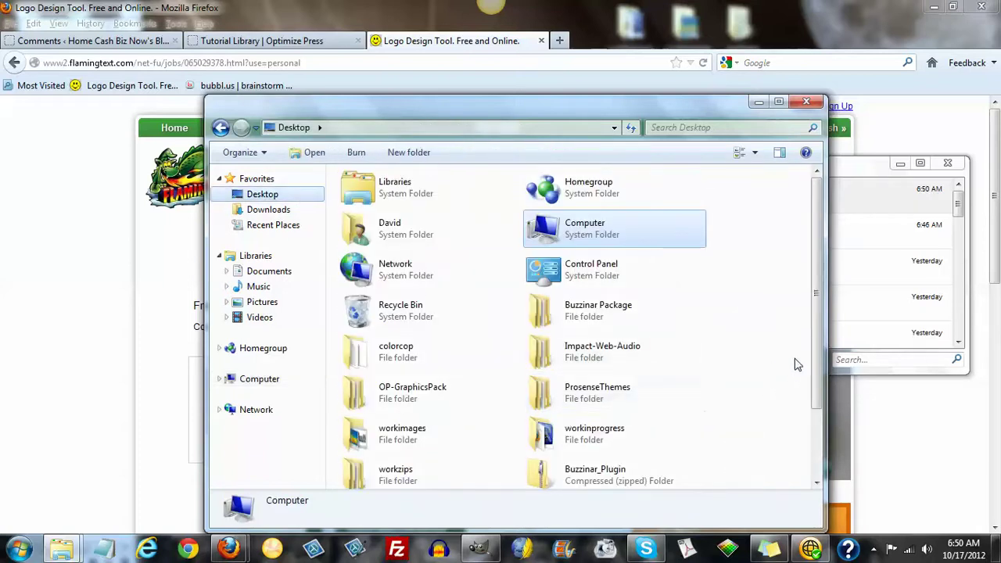
{"action": "scroll", "coordinate": [815, 375], "scroll_direction": "down", "scroll_amount": 3}
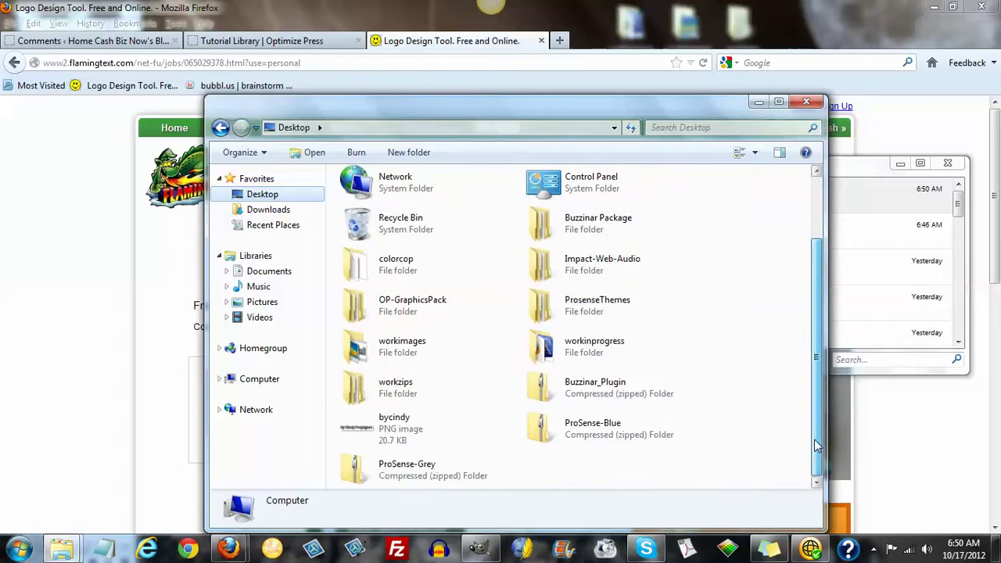
{"action": "left_click_drag", "start_coordinate": [381, 424], "coordinate": [384, 352]}
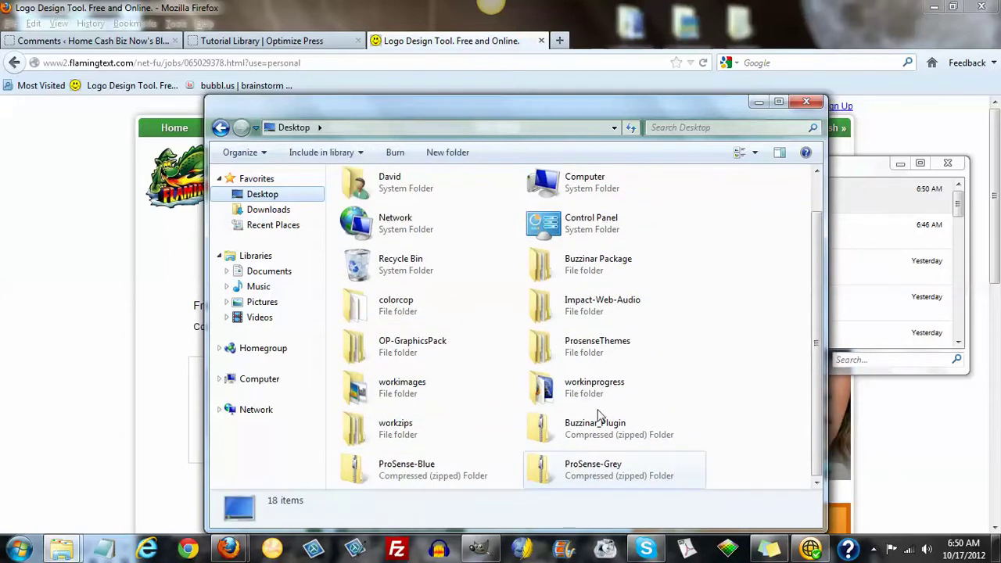
{"action": "left_click", "coordinate": [803, 105]}
{"action": "left_click", "coordinate": [947, 163]}
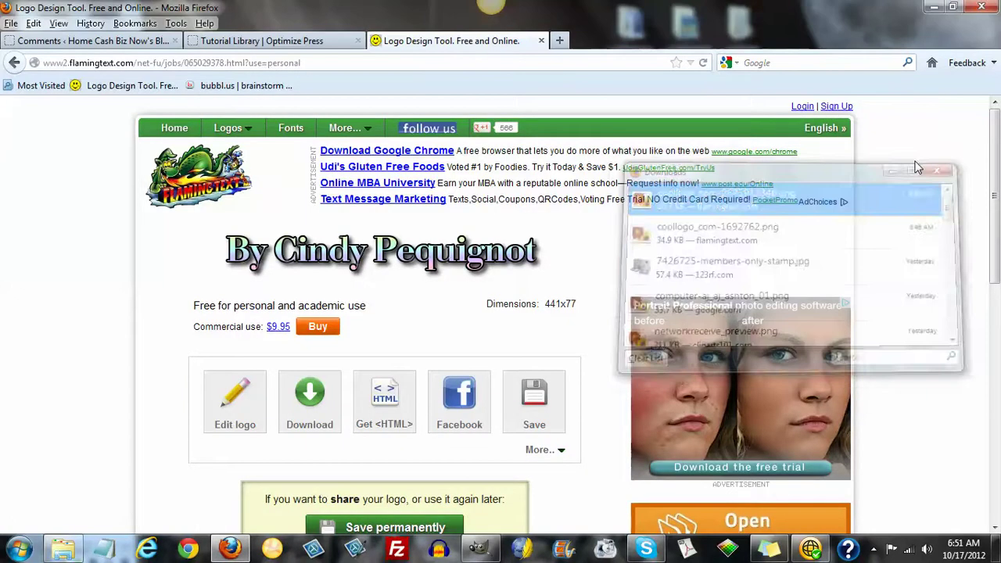
- Minimise Firefox so the GIMP header-pink image is back in front
{"action": "left_click", "coordinate": [933, 6]}
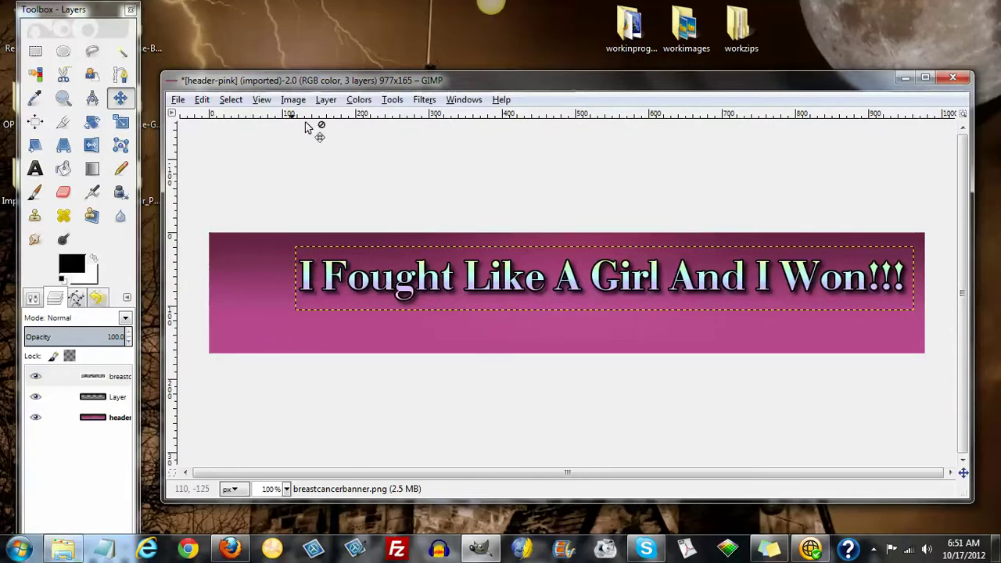
- Autocrop the slogan text layer, undo the resize, then autocrop it again
{"action": "left_click", "coordinate": [326, 100]}
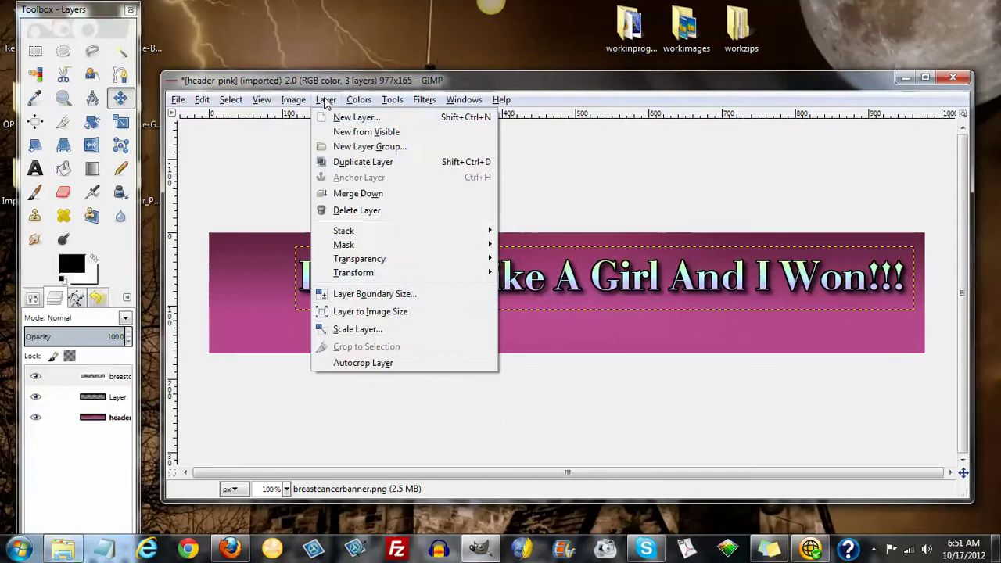
{"action": "left_click", "coordinate": [362, 365]}
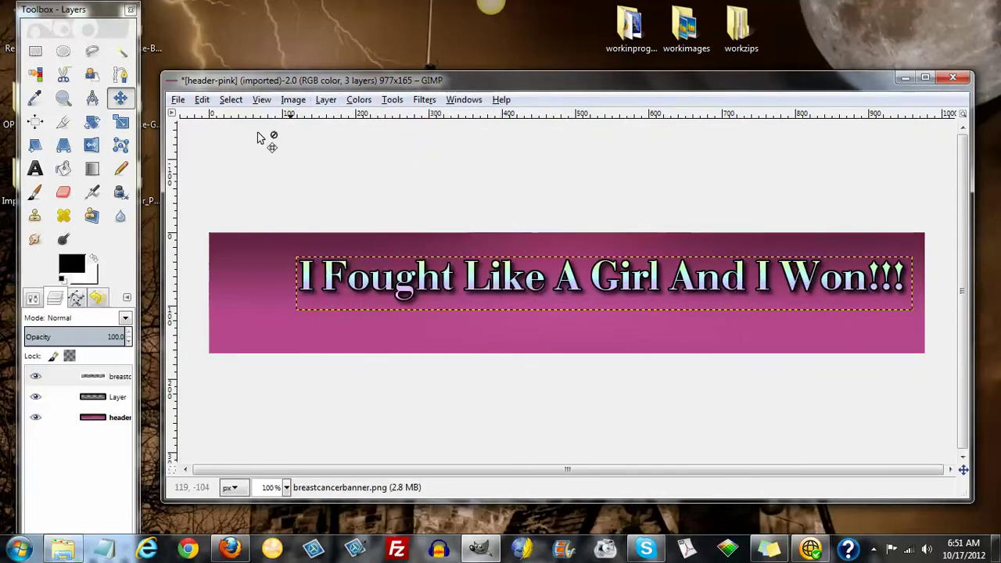
{"action": "left_click", "coordinate": [206, 102]}
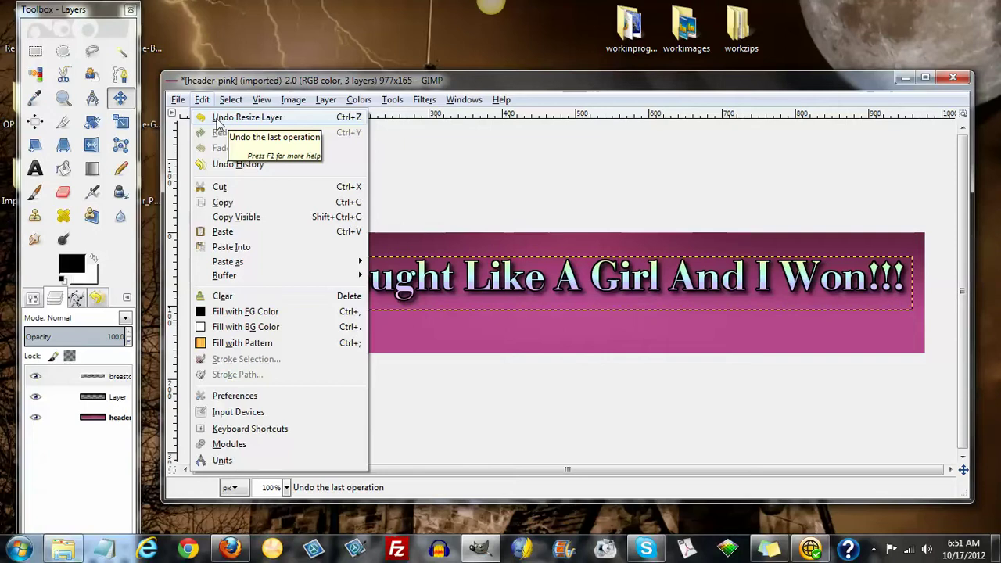
{"action": "left_click", "coordinate": [234, 125]}
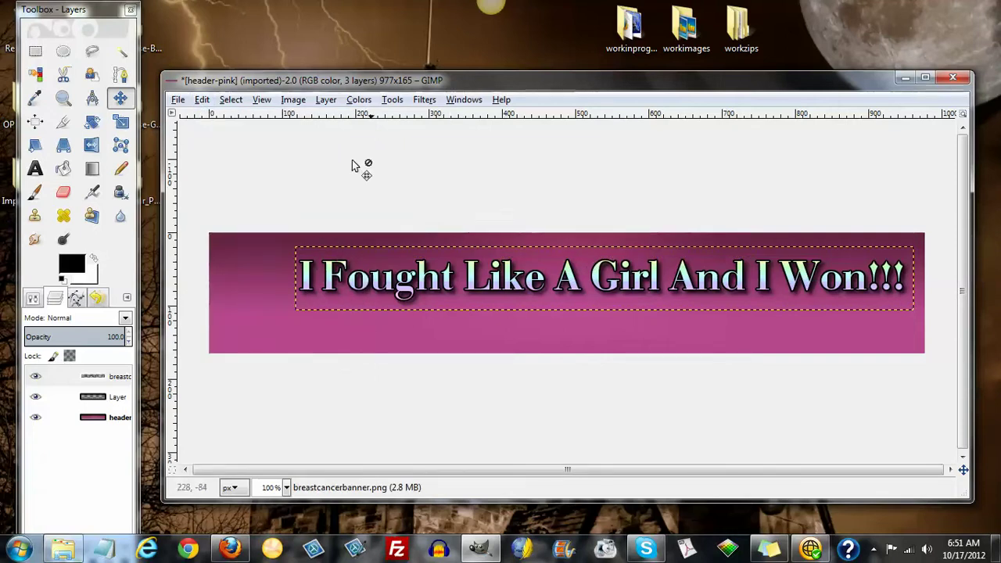
{"action": "left_click", "coordinate": [325, 99]}
{"action": "left_click", "coordinate": [381, 364]}
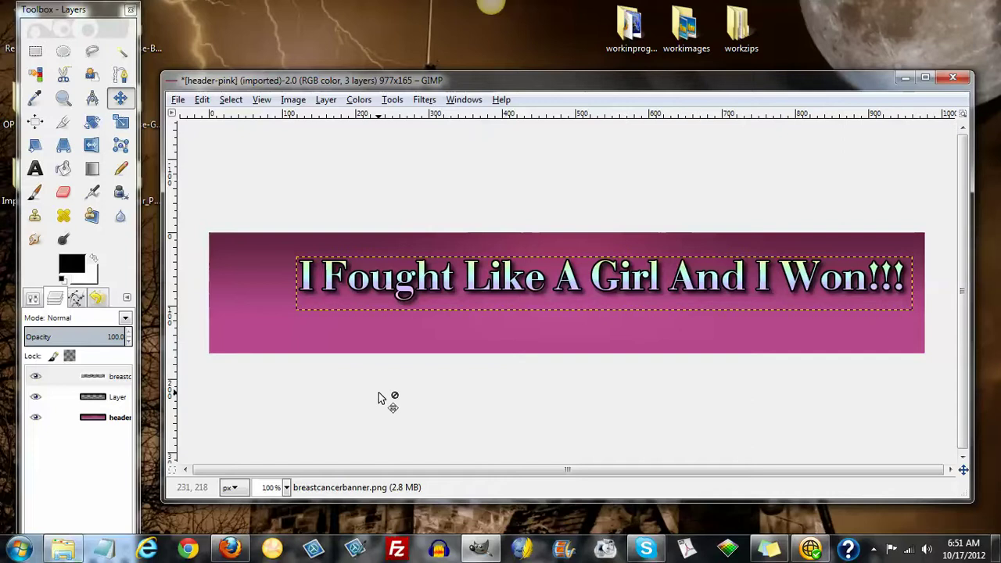
{"action": "left_click", "coordinate": [326, 99]}
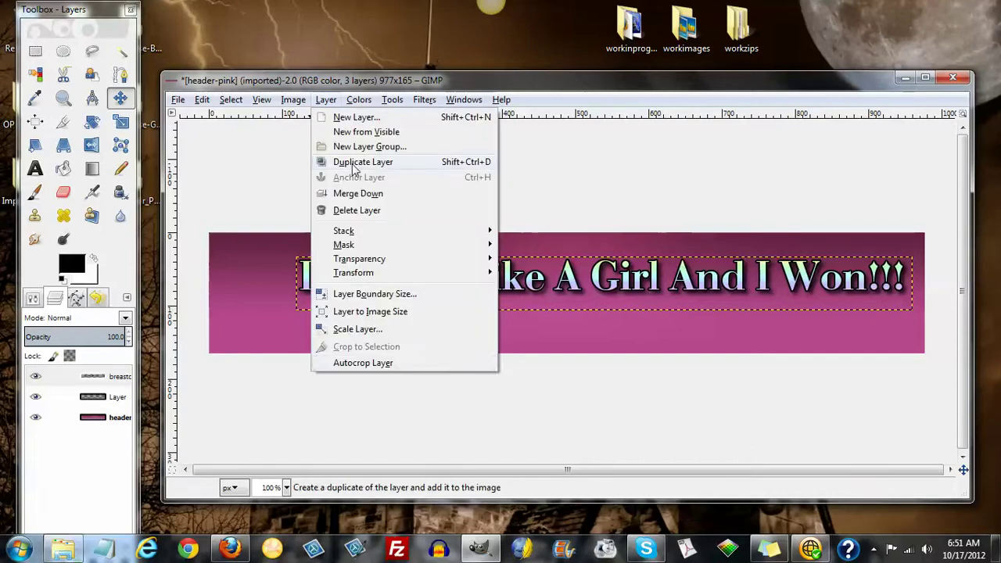
- Autocrop the layer, then add a new full-size transparent layer
{"action": "left_click", "coordinate": [352, 365]}
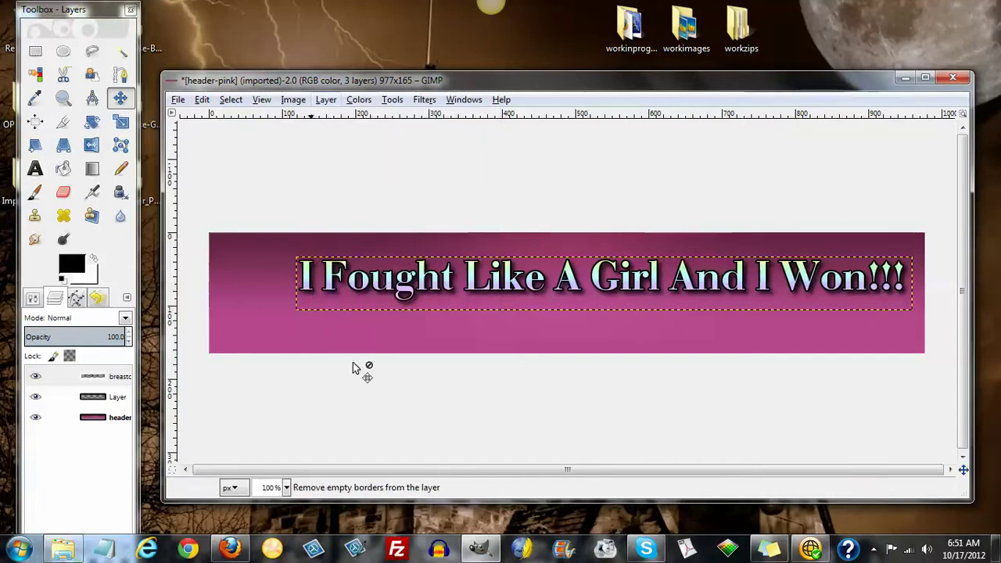
{"action": "left_click", "coordinate": [326, 100]}
{"action": "left_click", "coordinate": [338, 118]}
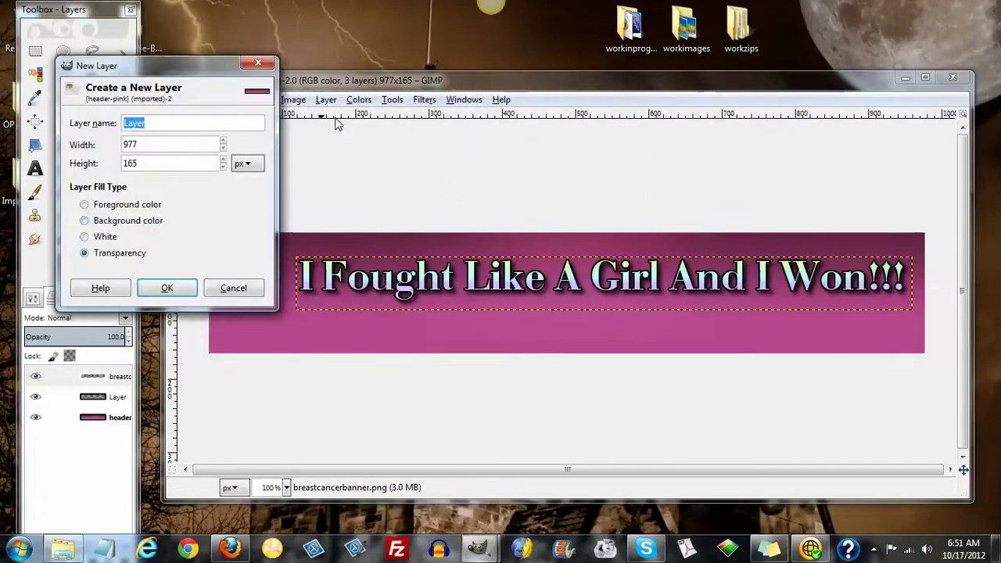
{"action": "left_click", "coordinate": [167, 289]}
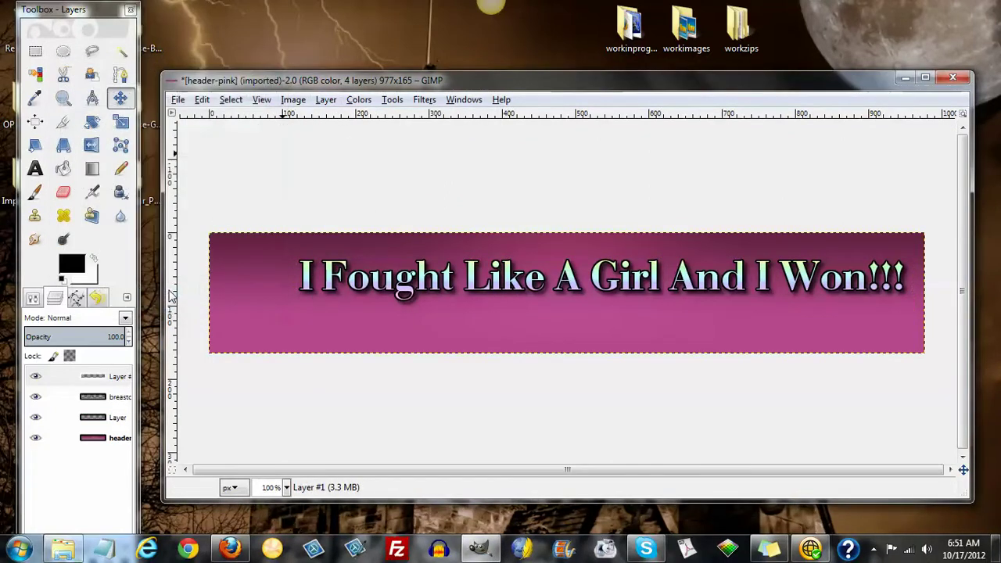
- Open bycindy.png as a new layer in the header image
{"action": "left_click", "coordinate": [178, 101]}
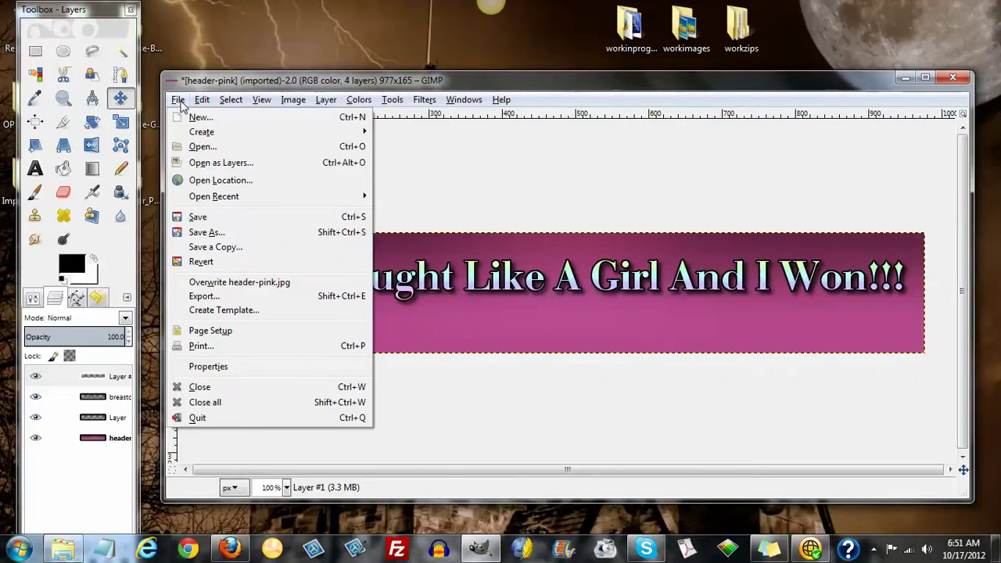
{"action": "left_click", "coordinate": [196, 163]}
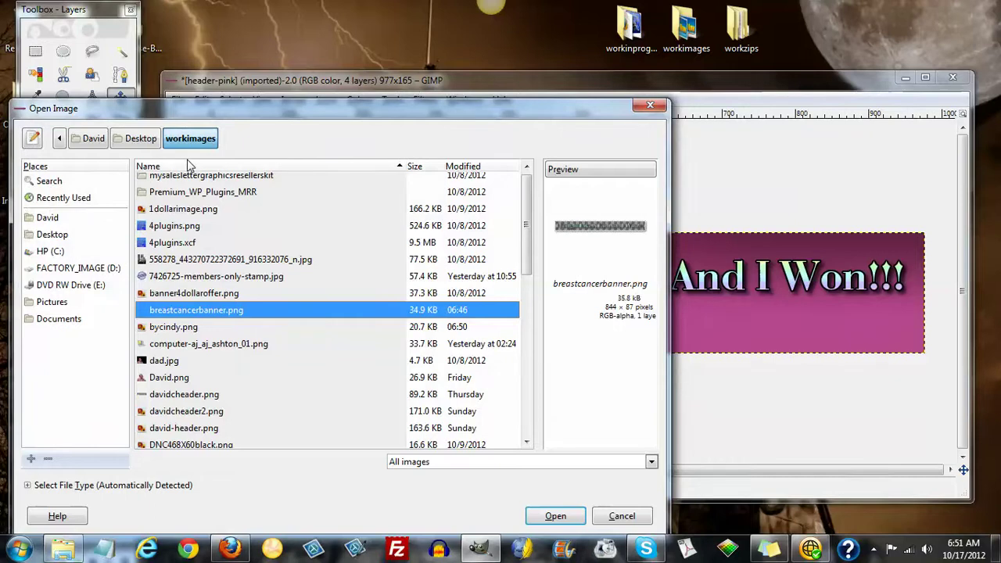
{"action": "left_click", "coordinate": [187, 328]}
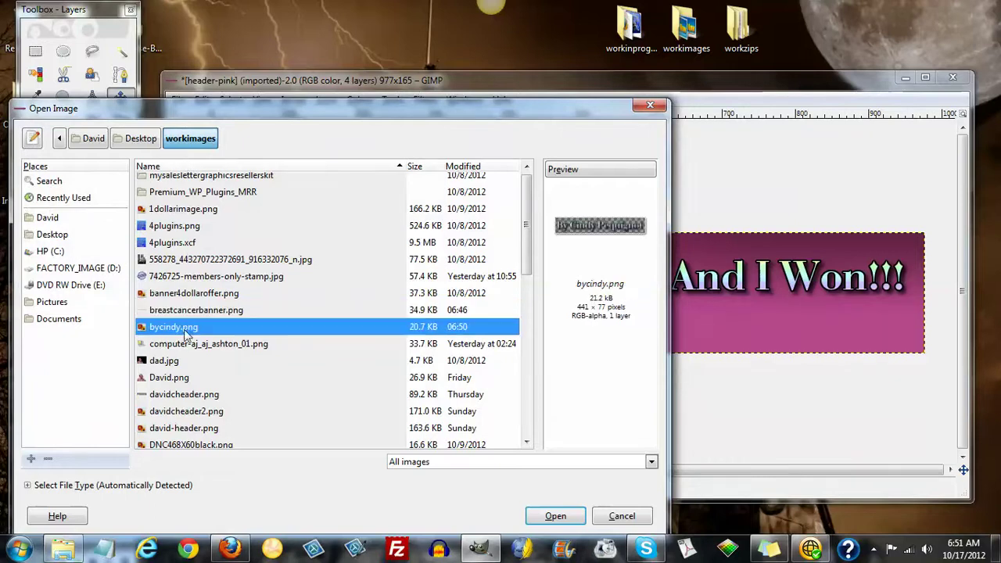
{"action": "left_click", "coordinate": [555, 516]}
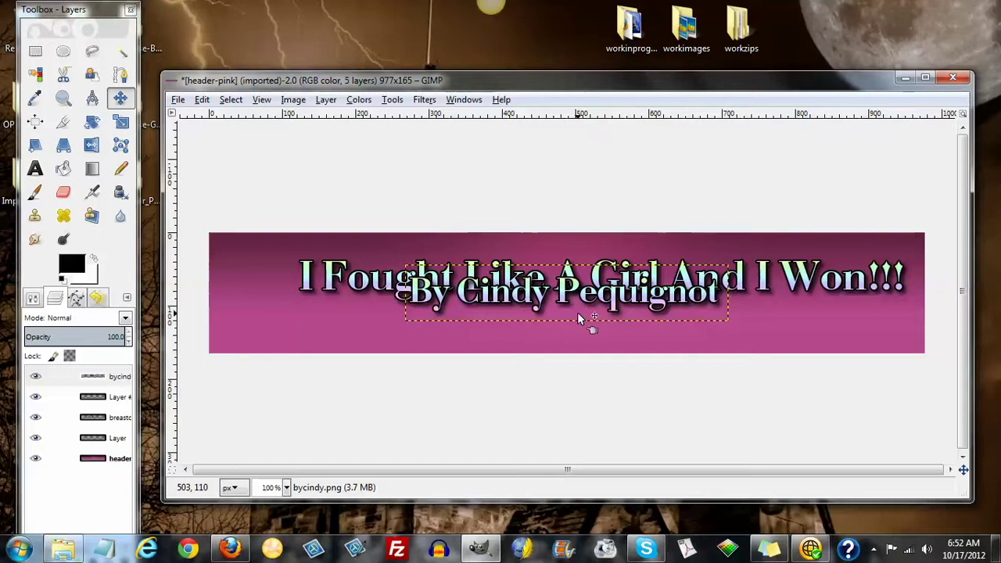
- Move the byline logo below the slogan, undoing an accidental shift of the pink background
{"action": "left_click_drag", "start_coordinate": [577, 314], "coordinate": [496, 322]}
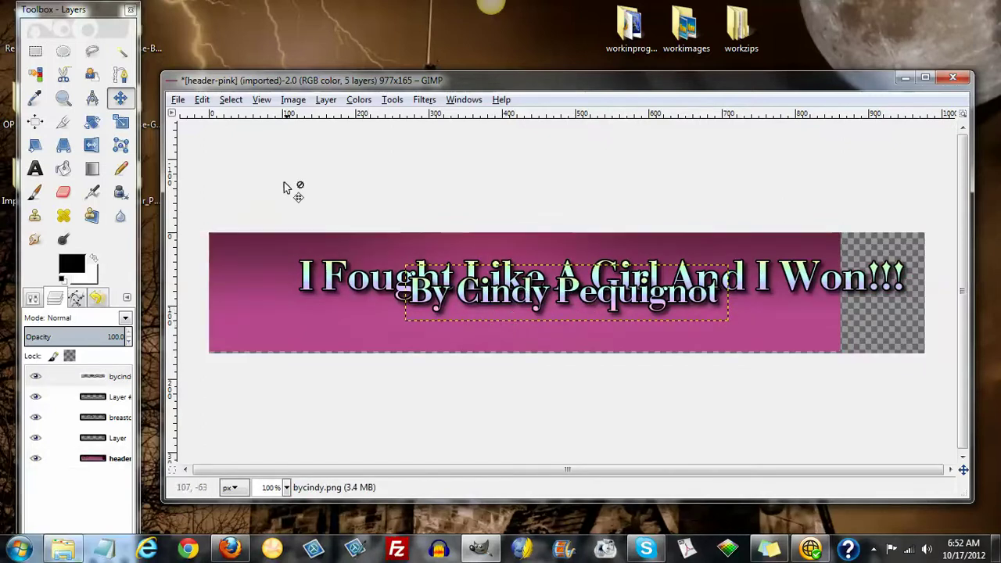
{"action": "left_click", "coordinate": [202, 101]}
{"action": "left_click", "coordinate": [215, 118]}
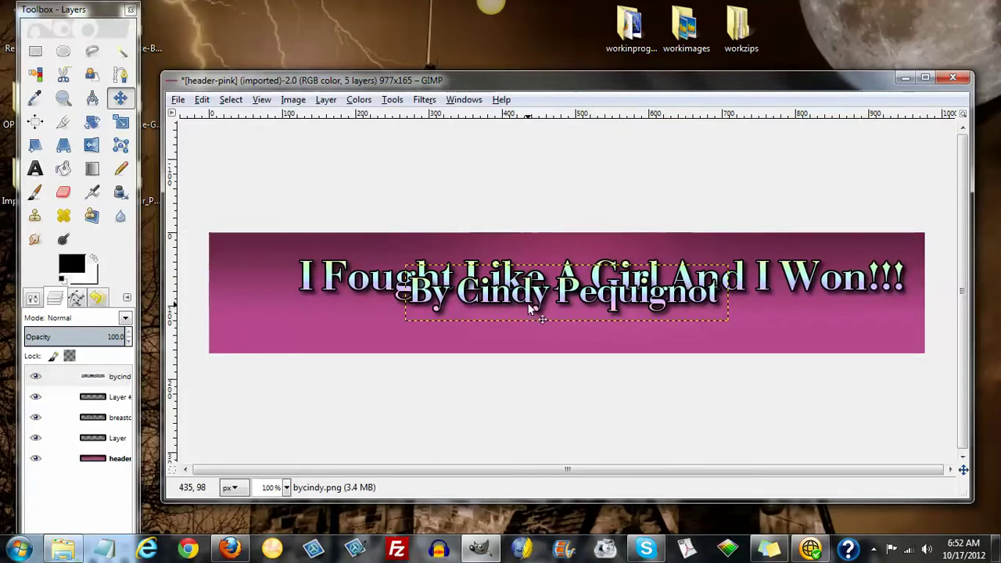
{"action": "left_click_drag", "start_coordinate": [528, 291], "coordinate": [538, 329]}
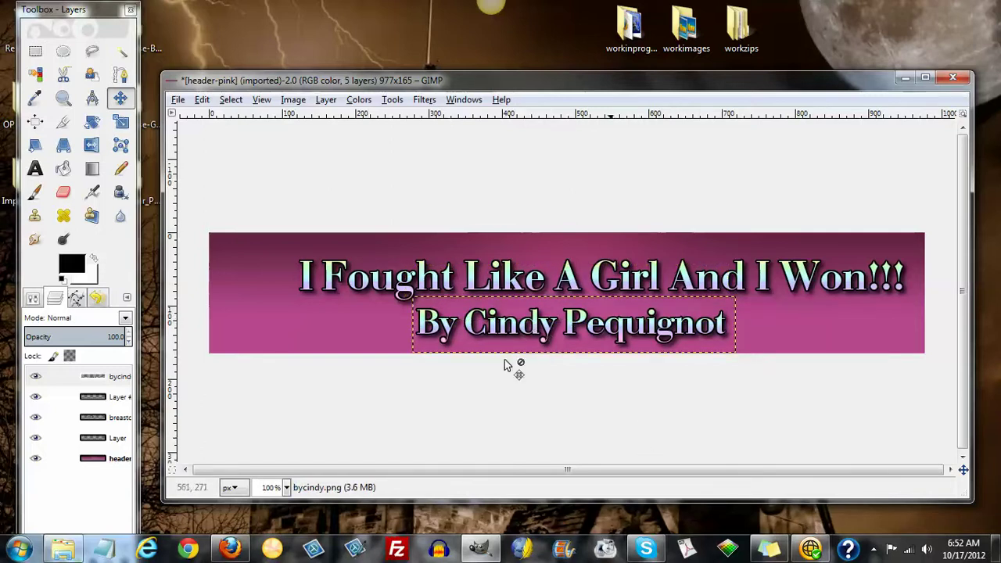
{"action": "left_click", "coordinate": [326, 100]}
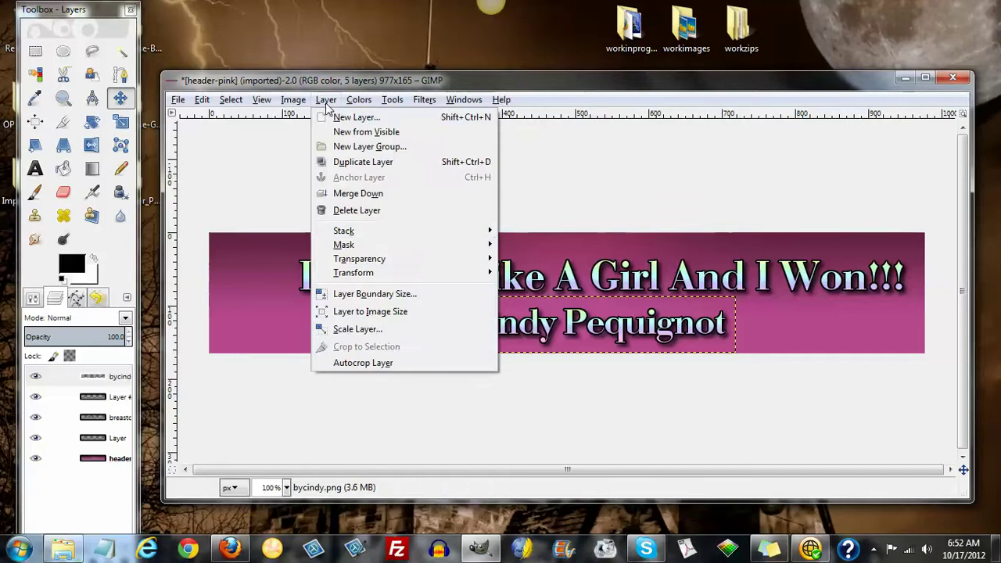
- Autocrop the By Cindy Pequignot logo layer to fit its text
{"action": "left_click", "coordinate": [360, 363]}
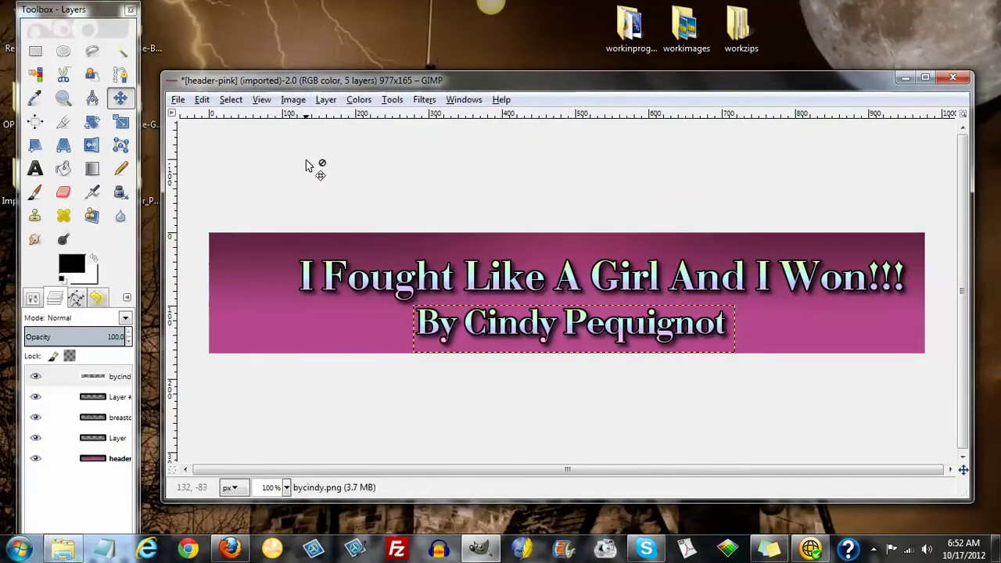
{"action": "left_click", "coordinate": [325, 102]}
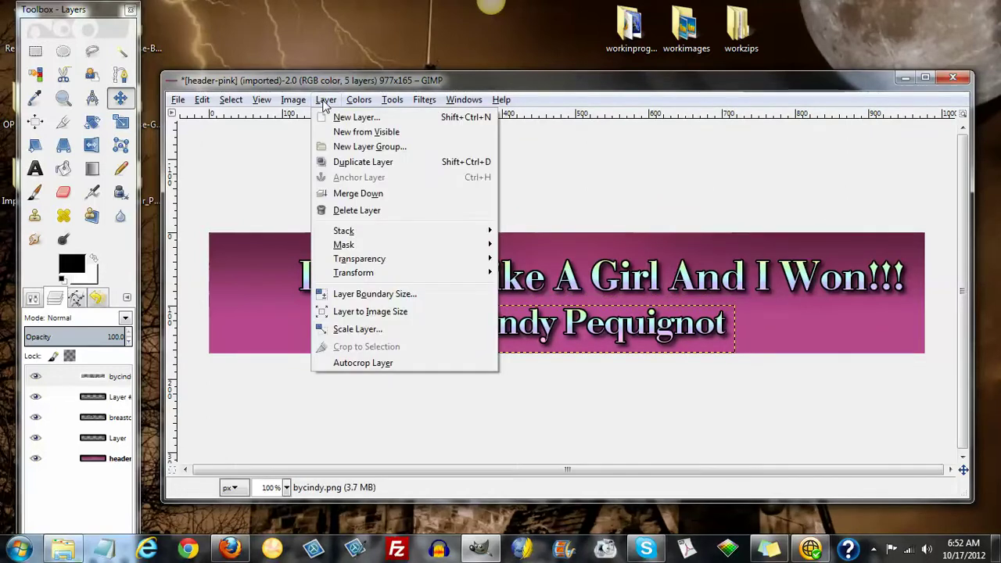
{"action": "left_click", "coordinate": [231, 100]}
{"action": "left_click", "coordinate": [230, 100]}
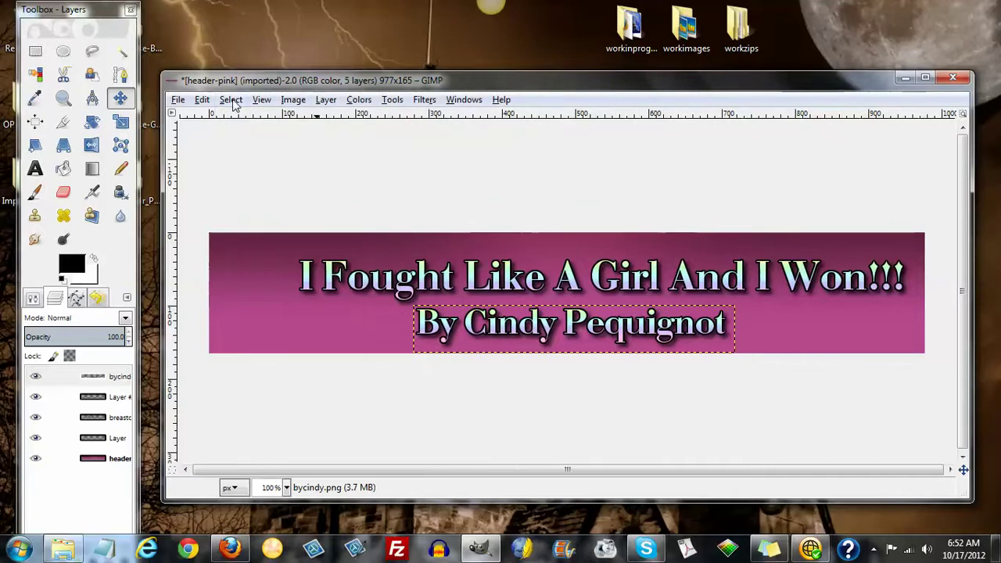
{"action": "left_click", "coordinate": [231, 100]}
- Select the pink header background layer and hide it
{"action": "left_click", "coordinate": [422, 461]}
{"action": "left_click", "coordinate": [69, 459]}
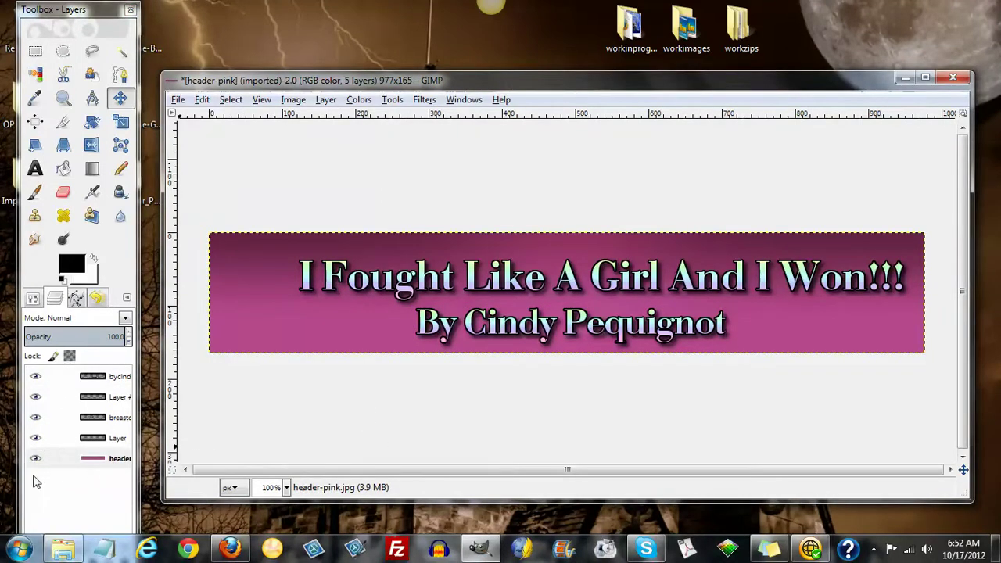
{"action": "left_click", "coordinate": [36, 459]}
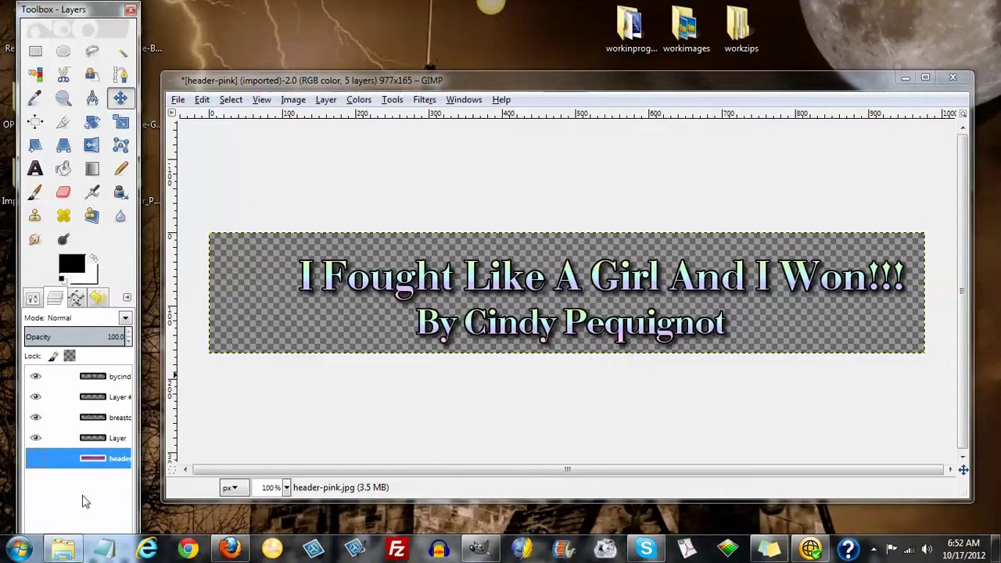
- Show the pink background again and toggle the slogan and byline layers off and on to check them
{"action": "left_click", "coordinate": [35, 461]}
{"action": "left_click", "coordinate": [36, 439]}
{"action": "left_click", "coordinate": [35, 418]}
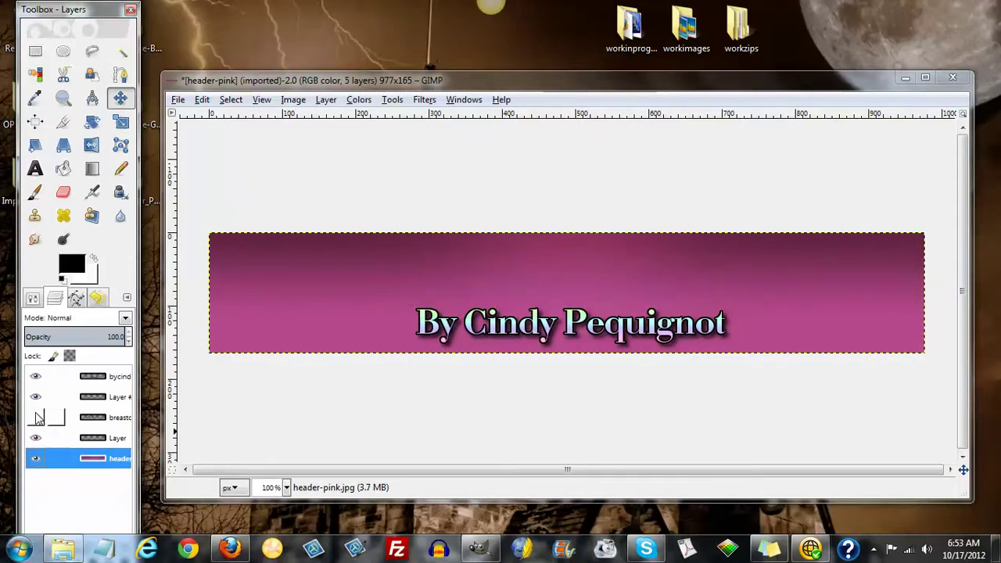
{"action": "left_click", "coordinate": [36, 418]}
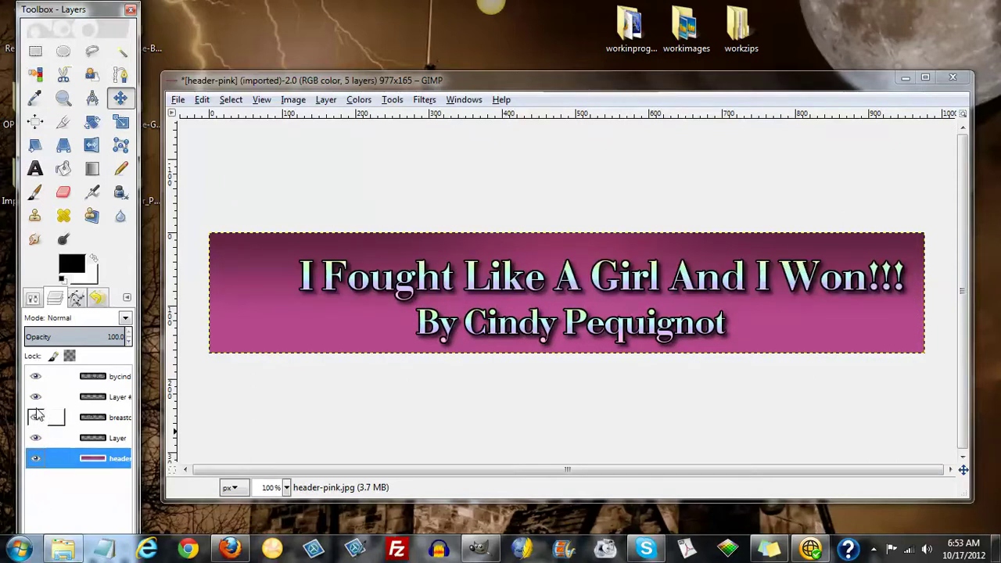
{"action": "left_click", "coordinate": [39, 378]}
{"action": "left_click", "coordinate": [39, 379]}
{"action": "left_click", "coordinate": [177, 102]}
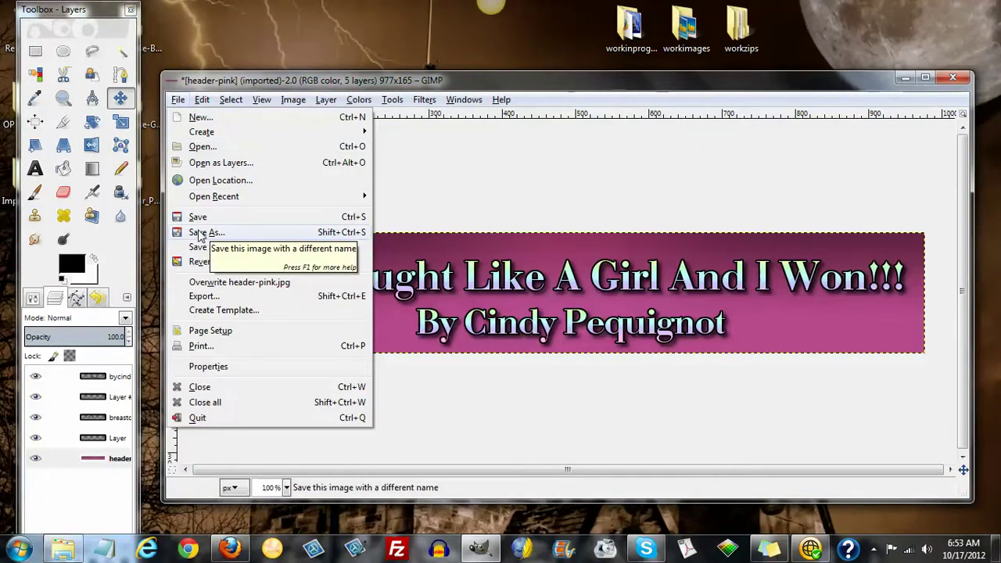
- Export the header as header-pink2.jpg into Headers - Full Width at JPEG quality 93
{"action": "left_click", "coordinate": [204, 296]}
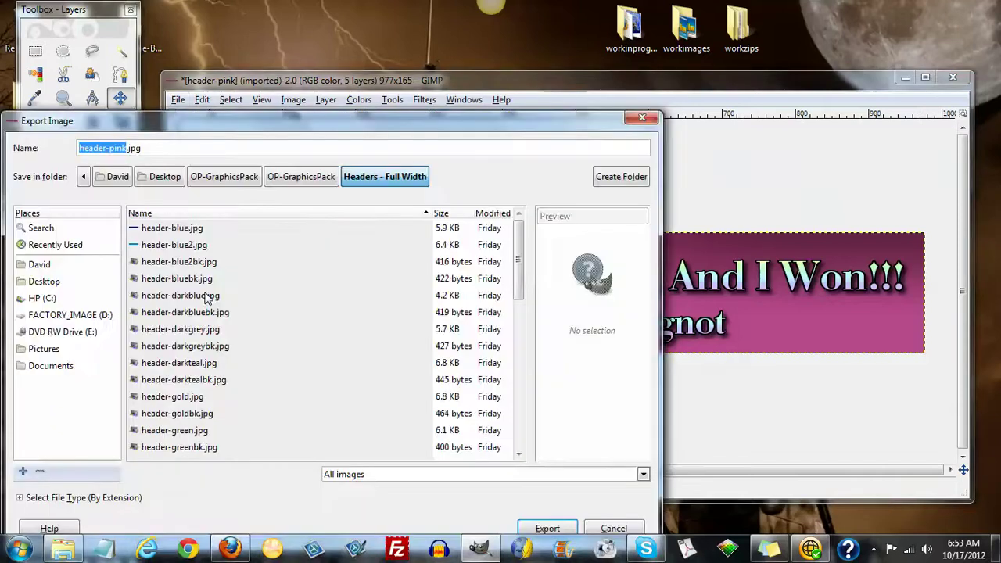
{"action": "left_click", "coordinate": [125, 148]}
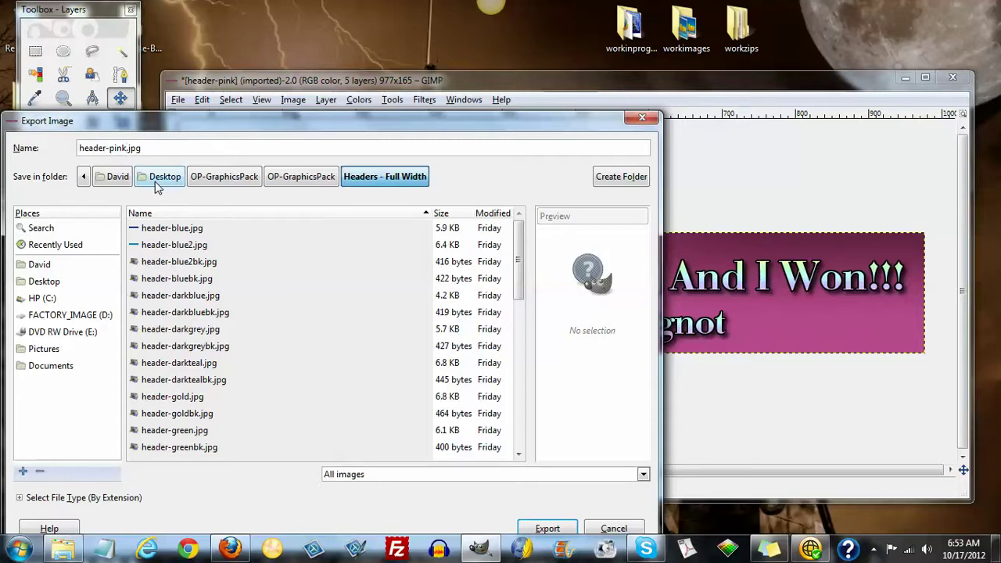
{"action": "type", "text": "2"}
{"action": "scroll", "coordinate": [432, 321], "scroll_direction": "down", "scroll_amount": 2}
{"action": "left_click_drag", "start_coordinate": [579, 121], "coordinate": [554, 53]}
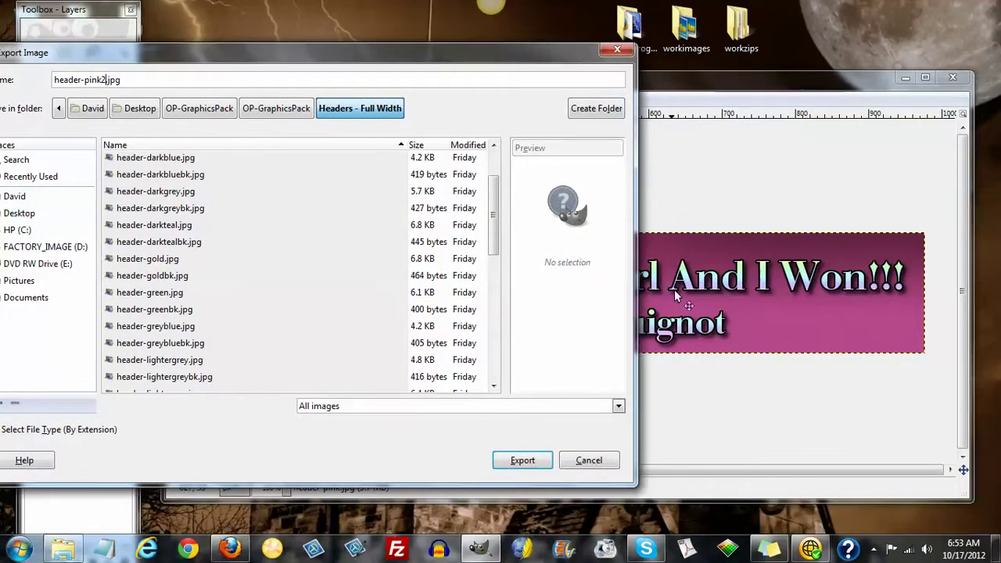
{"action": "left_click", "coordinate": [522, 460]}
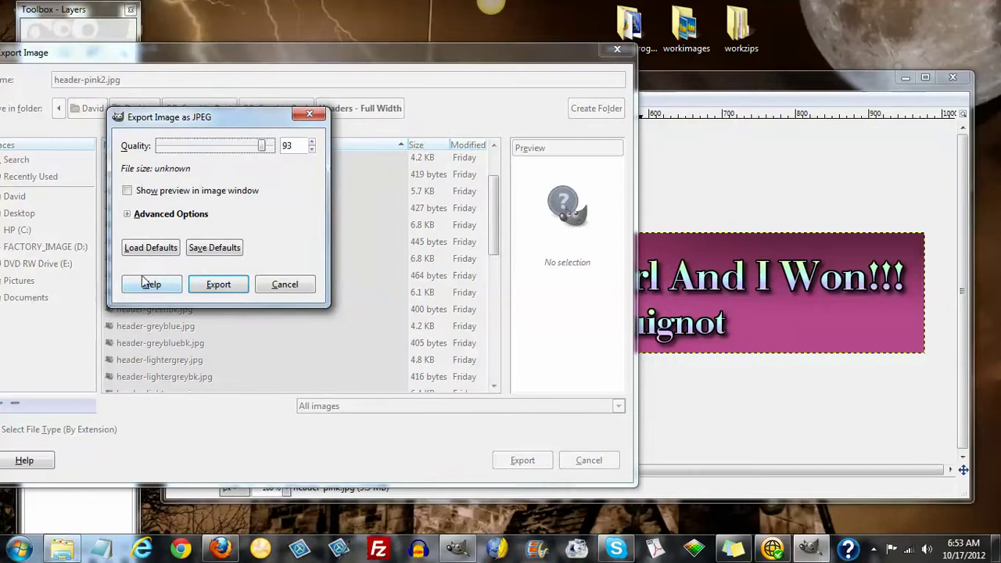
{"action": "left_click", "coordinate": [213, 286]}
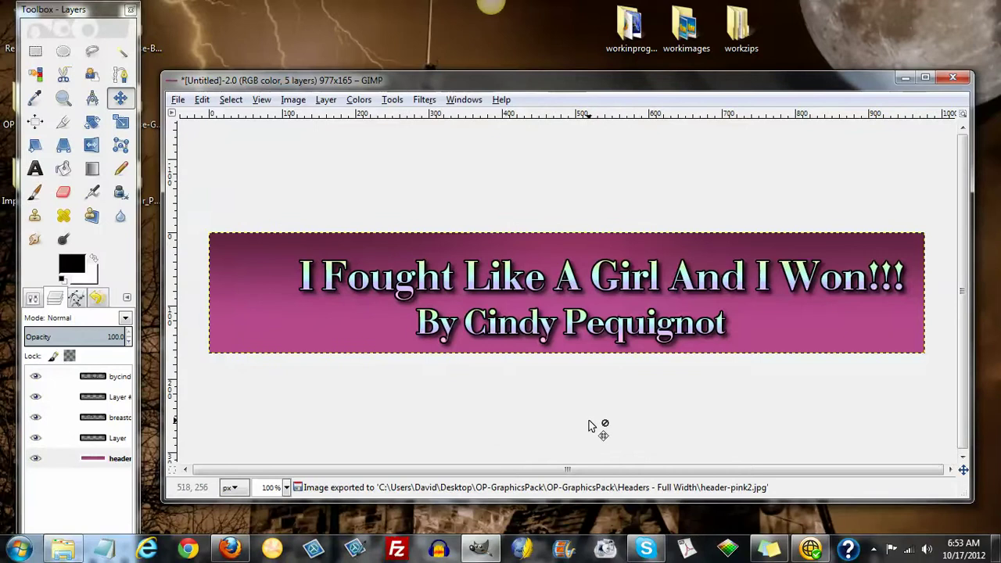
- Minimize GIMP to view the desktop, then restore the GIMP window from the taskbar
{"action": "left_click", "coordinate": [904, 78]}
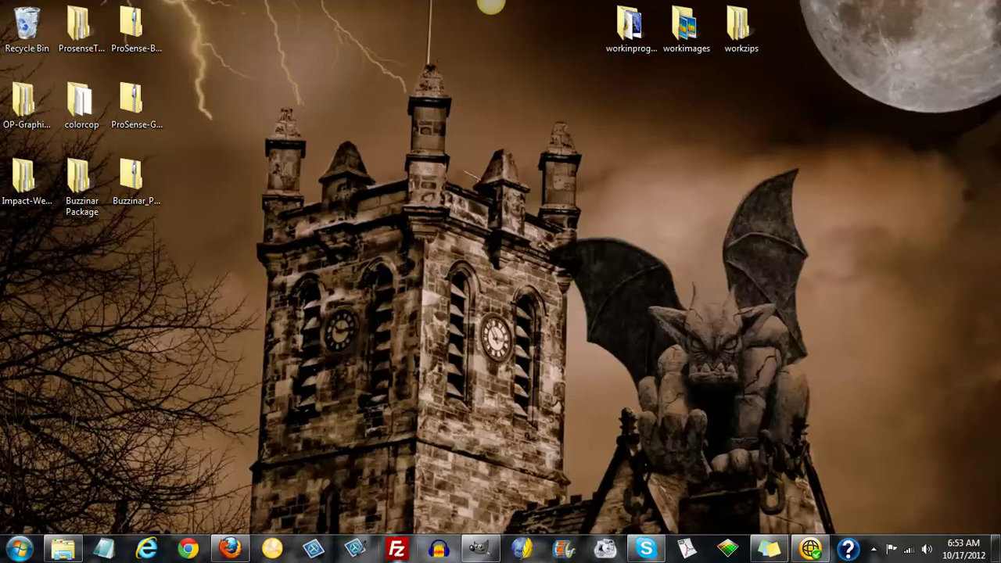
{"action": "left_click", "coordinate": [477, 551]}
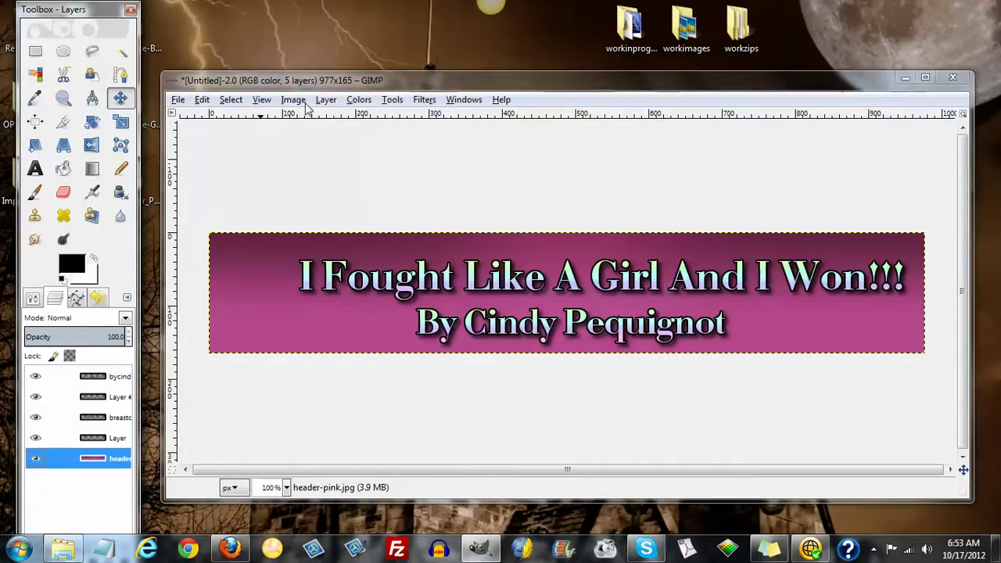
{"action": "left_click", "coordinate": [178, 102]}
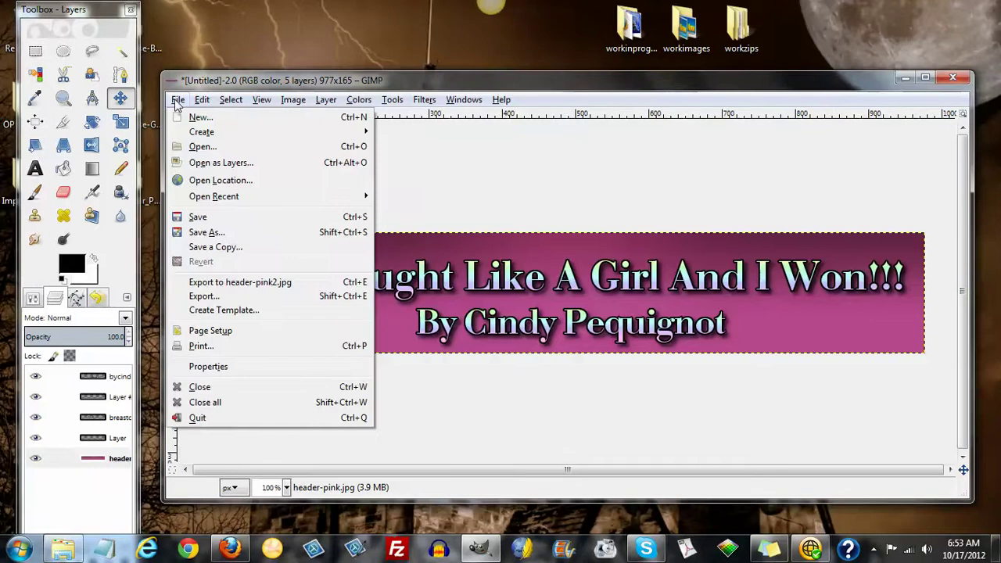
- Set the export location to the Desktop and browse the list of file types
{"action": "left_click", "coordinate": [210, 296]}
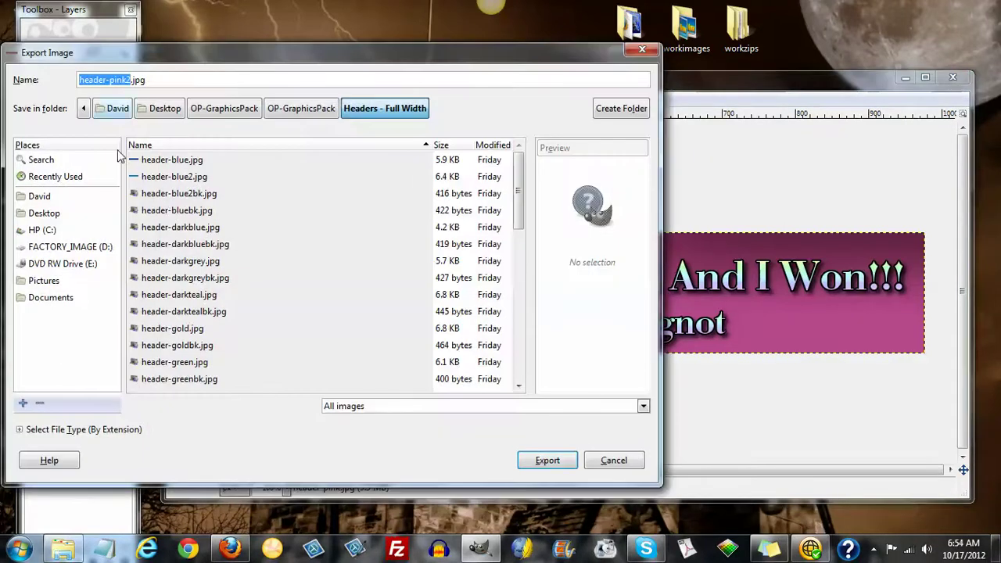
{"action": "left_click", "coordinate": [61, 214]}
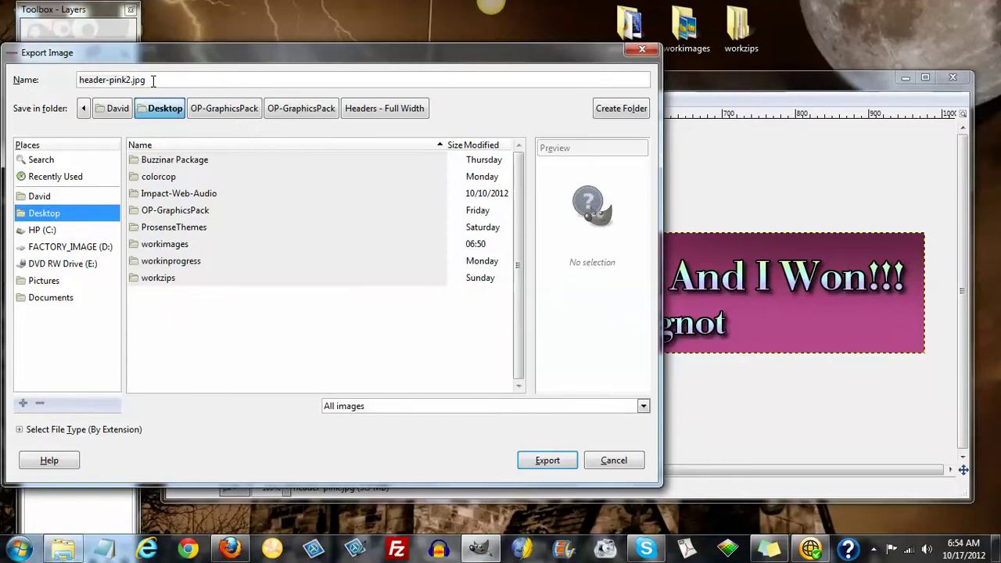
{"action": "left_click", "coordinate": [19, 429]}
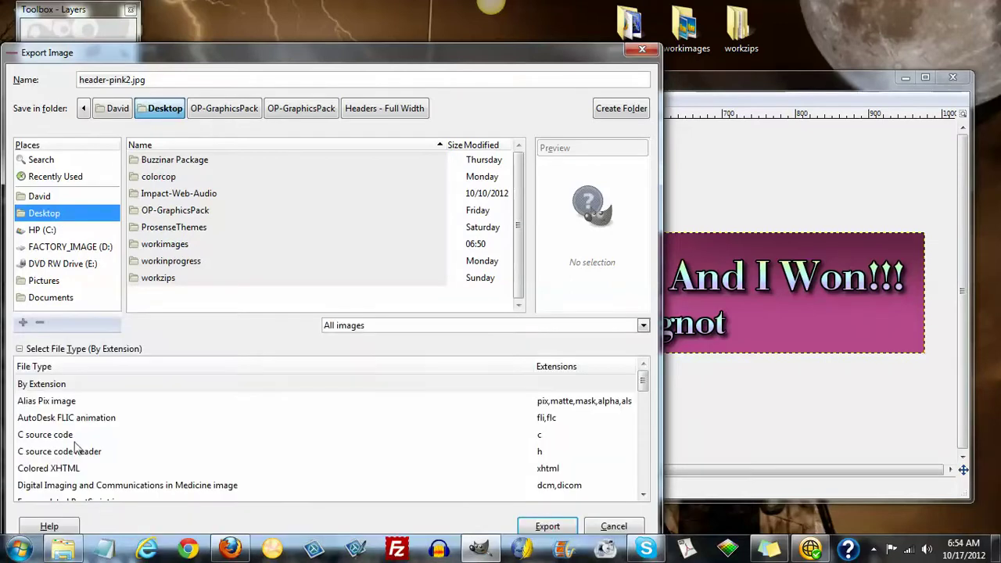
{"action": "scroll", "coordinate": [221, 456], "scroll_direction": "down", "scroll_amount": 3}
{"action": "scroll", "coordinate": [221, 457], "scroll_direction": "down", "scroll_amount": 4}
{"action": "scroll", "coordinate": [220, 457], "scroll_direction": "down", "scroll_amount": 1}
{"action": "scroll", "coordinate": [220, 457], "scroll_direction": "down", "scroll_amount": 1}
{"action": "scroll", "coordinate": [218, 456], "scroll_direction": "up", "scroll_amount": 3}
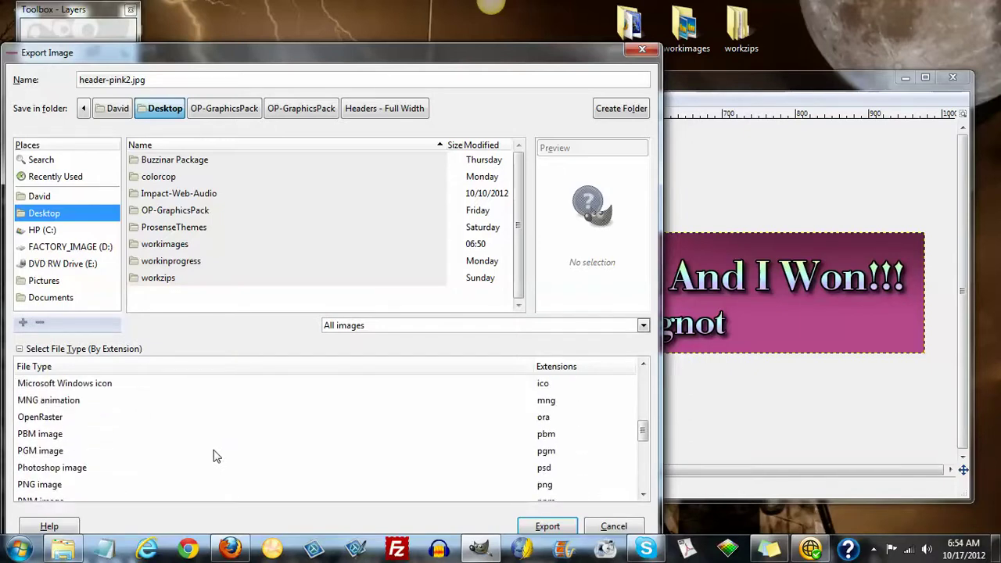
{"action": "scroll", "coordinate": [217, 457], "scroll_direction": "up", "scroll_amount": 4}
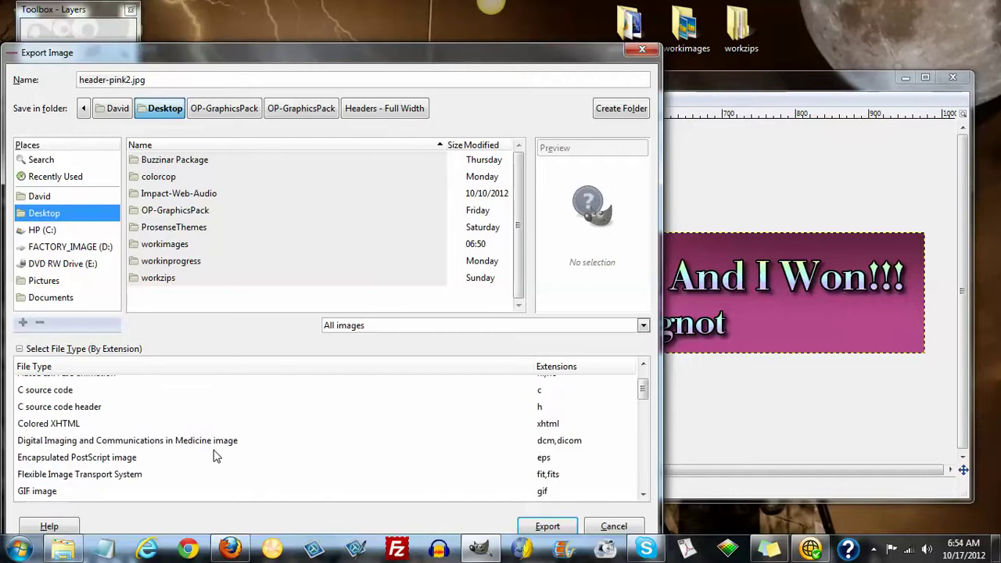
{"action": "scroll", "coordinate": [216, 458], "scroll_direction": "up", "scroll_amount": 1}
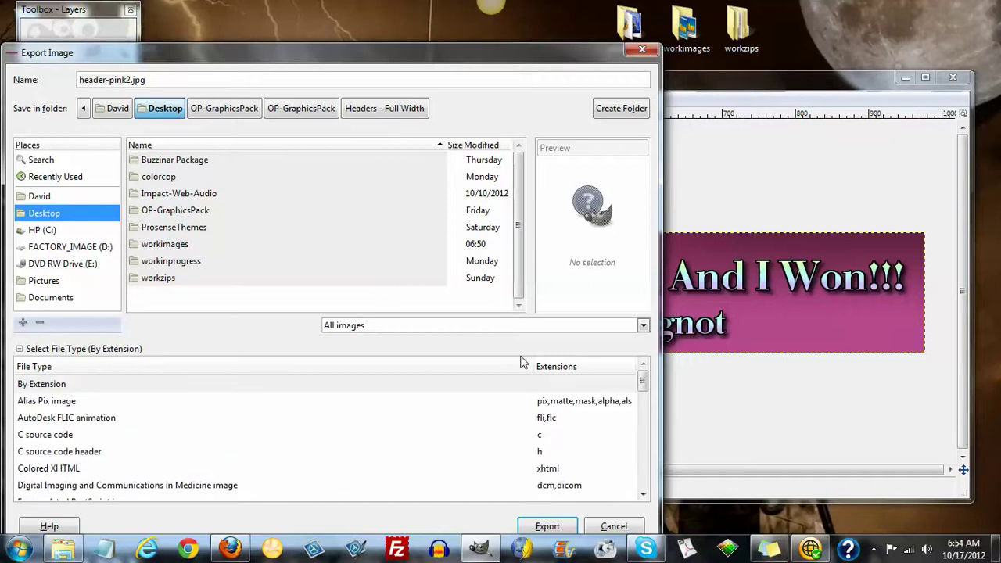
- Export header-pink2.jpg to the Desktop at JPEG quality 93
{"action": "left_click", "coordinate": [550, 530]}
{"action": "left_click", "coordinate": [550, 529]}
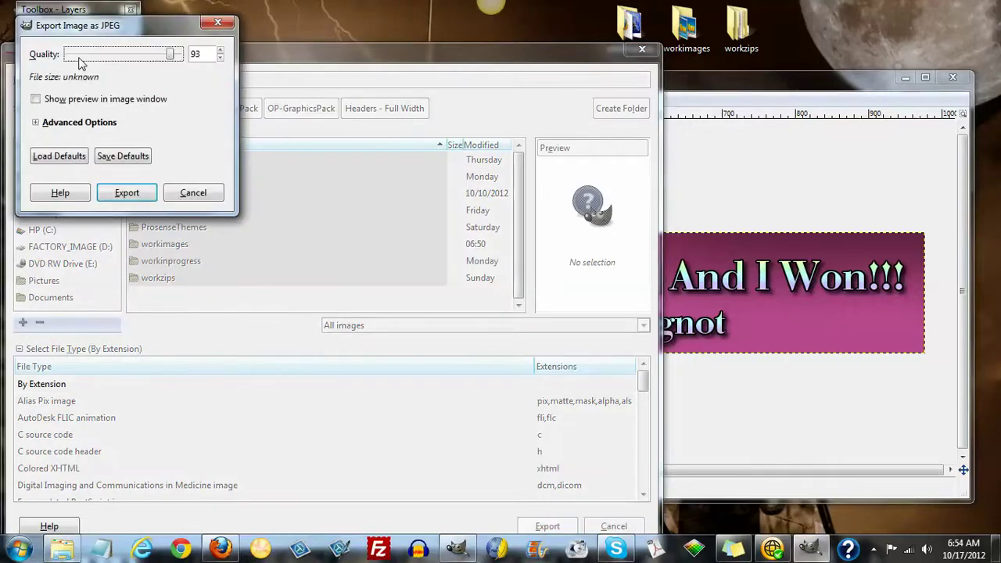
{"action": "left_click", "coordinate": [122, 193]}
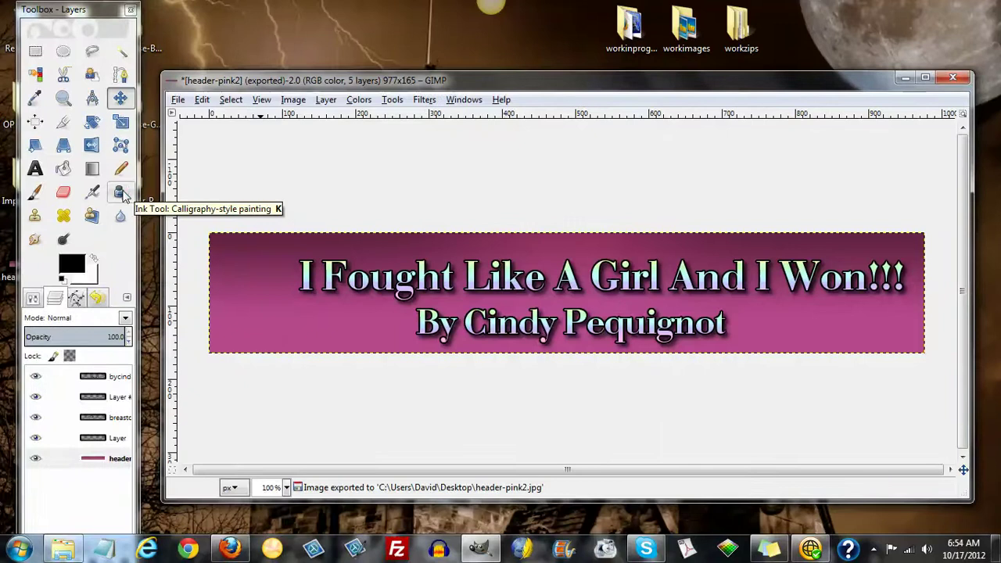
- Minimize GIMP, move the header-pink2 icon to the desktop centre and preview it
{"action": "left_click", "coordinate": [904, 78]}
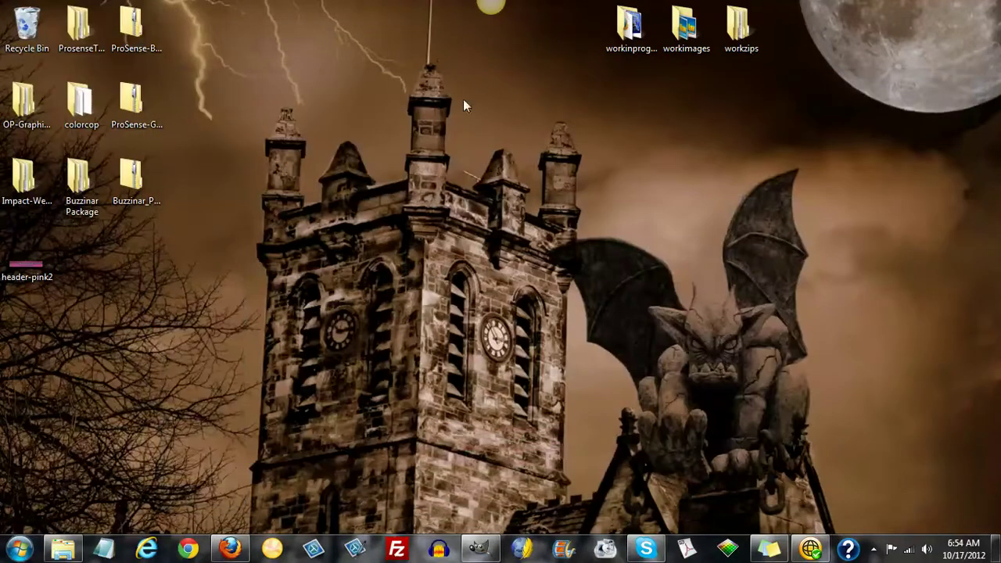
{"action": "left_click_drag", "start_coordinate": [27, 270], "coordinate": [422, 197]}
{"action": "right_click", "coordinate": [406, 192]}
{"action": "left_click", "coordinate": [491, 260]}
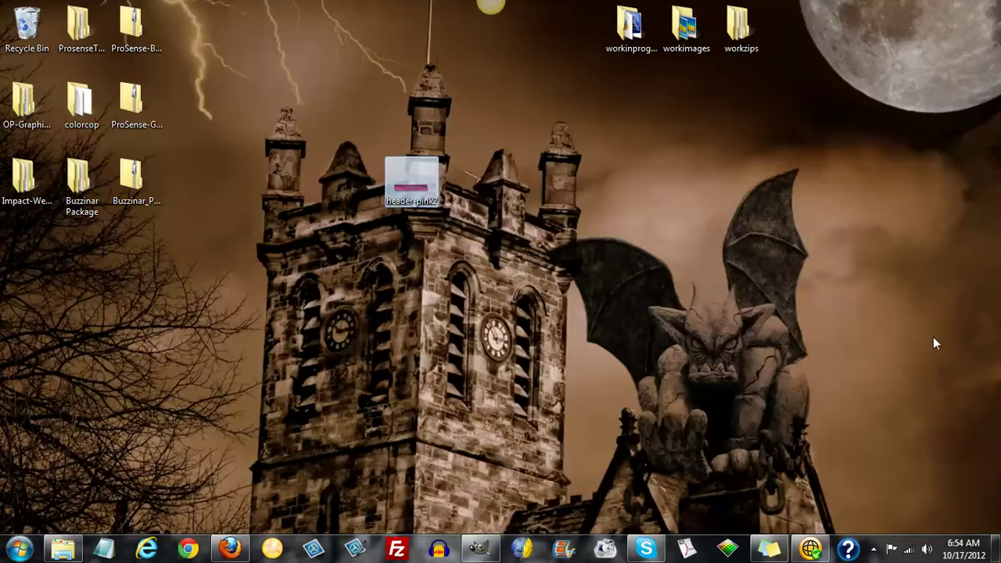